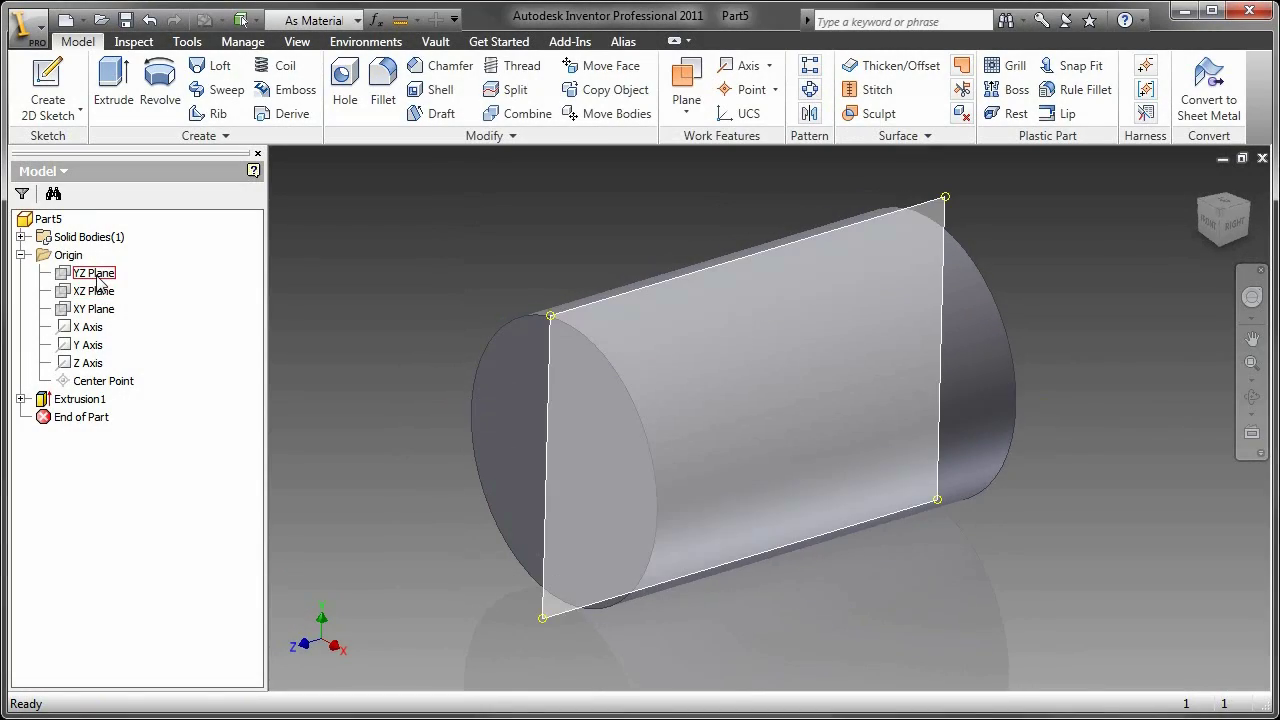
- Turn on the visibility of the YZ, XZ and XY origin planes
left_click(97, 278)
left_click(105, 310, "shift")
right_click(105, 310)
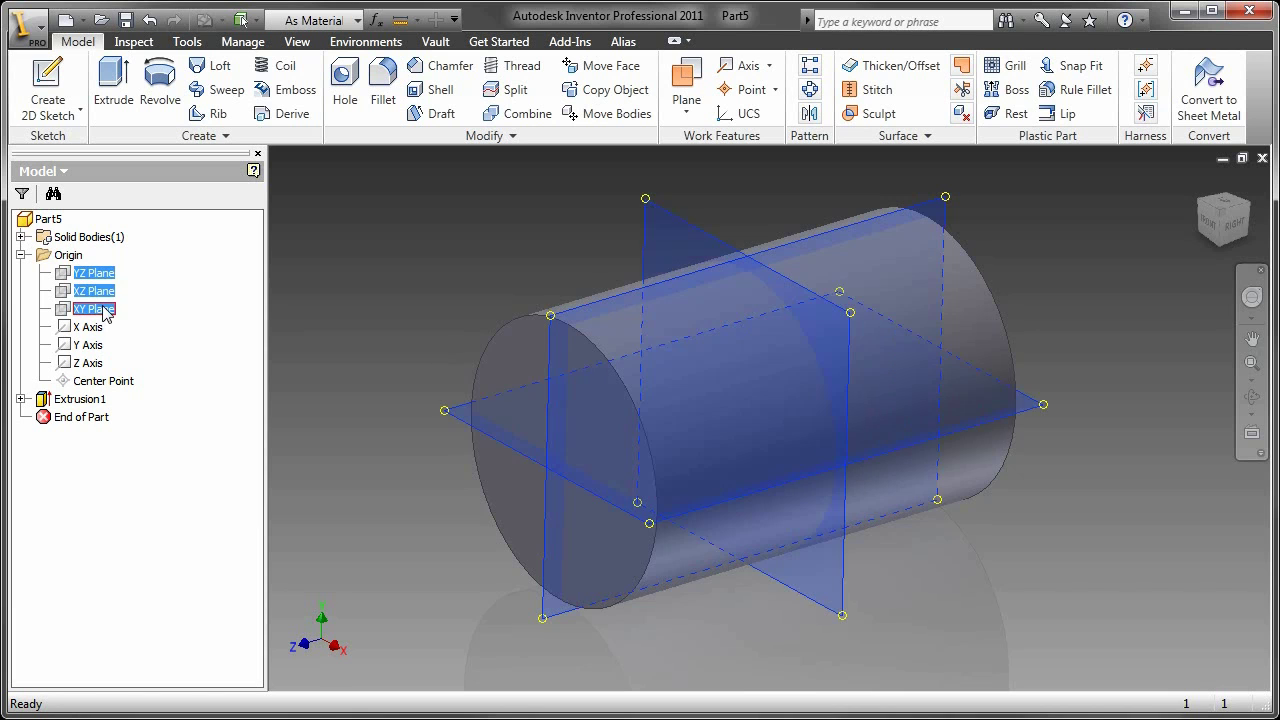
left_click(175, 435)
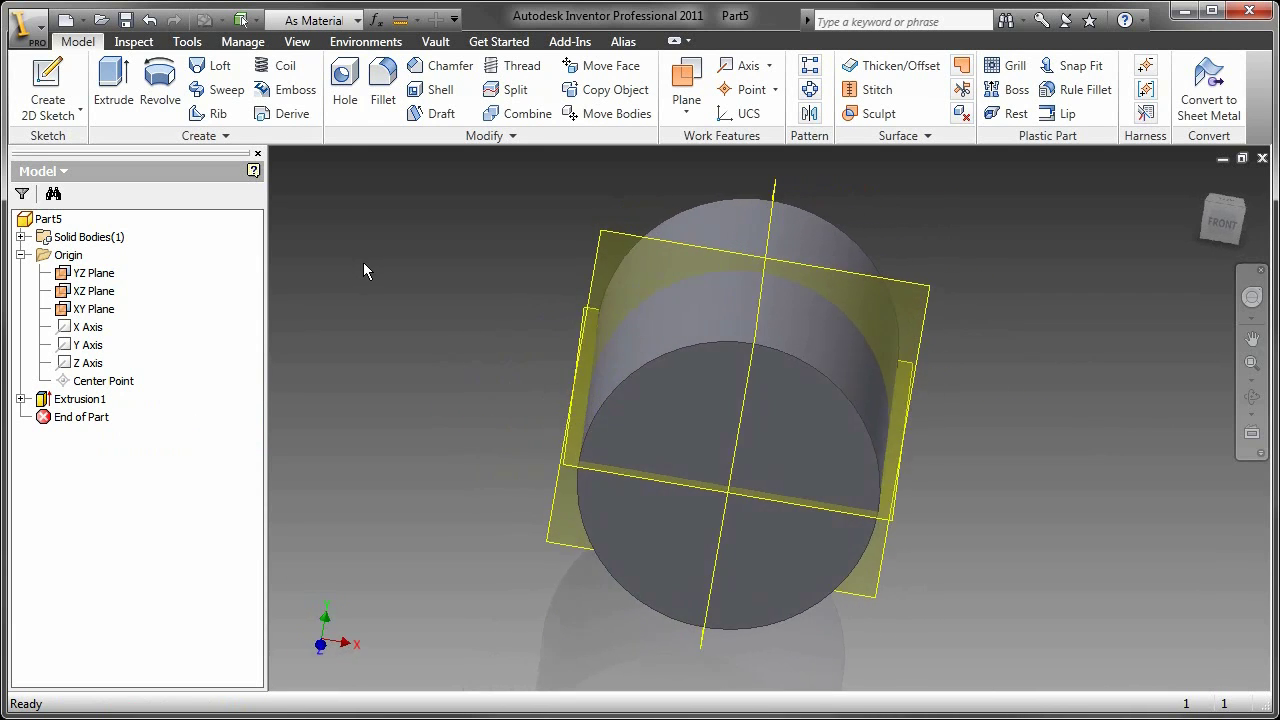
- Start a 2D sketch on the YZ origin plane and slice the graphics at the sketch plane
key("F6")
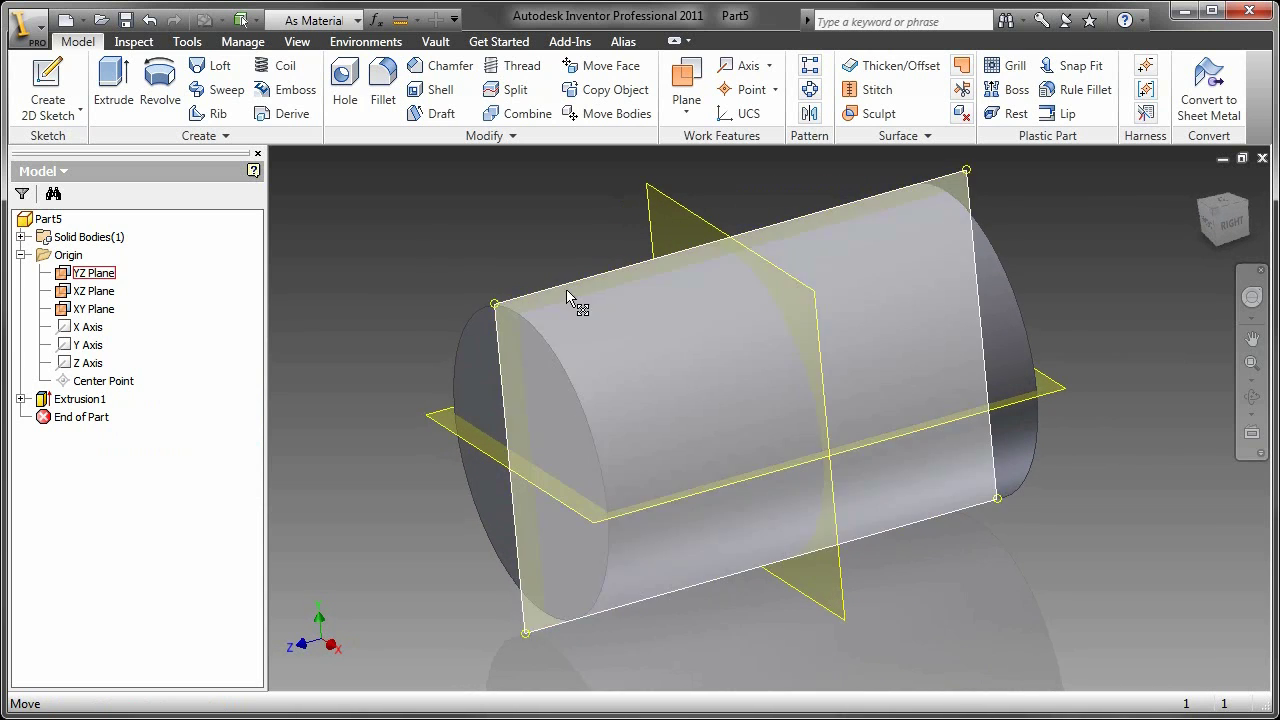
left_click(565, 292)
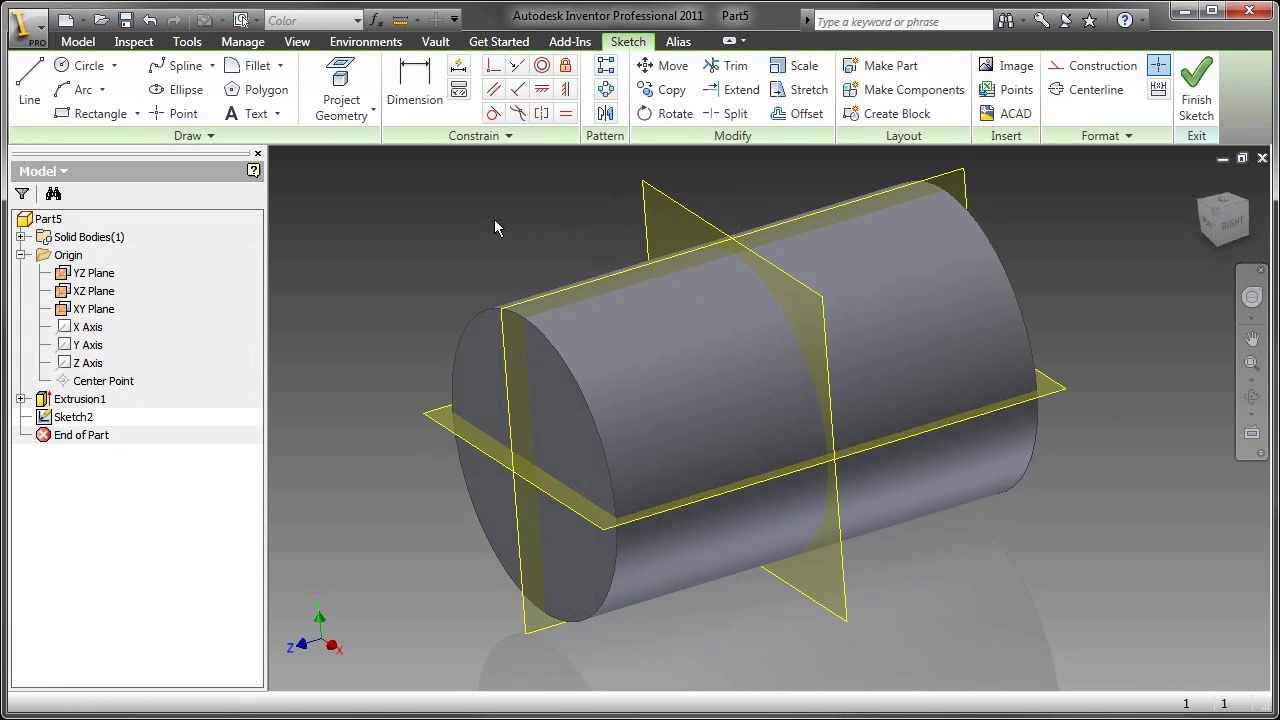
right_click(481, 231)
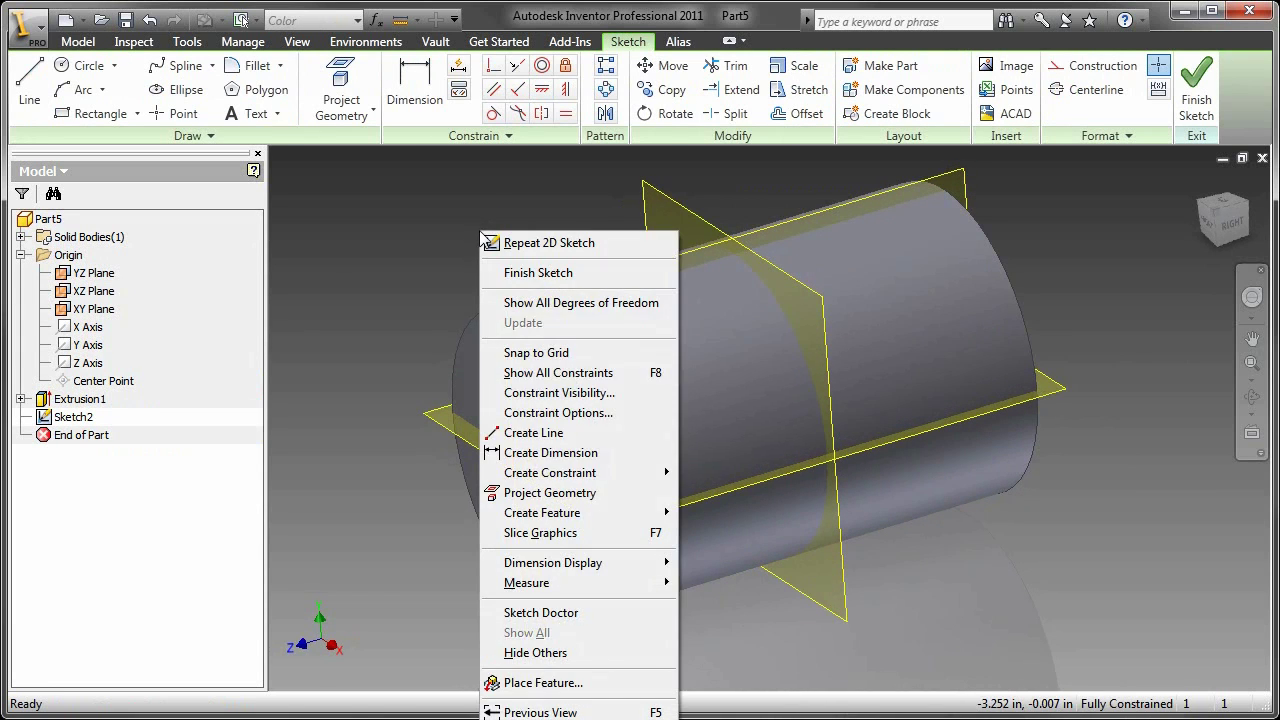
left_click(566, 526)
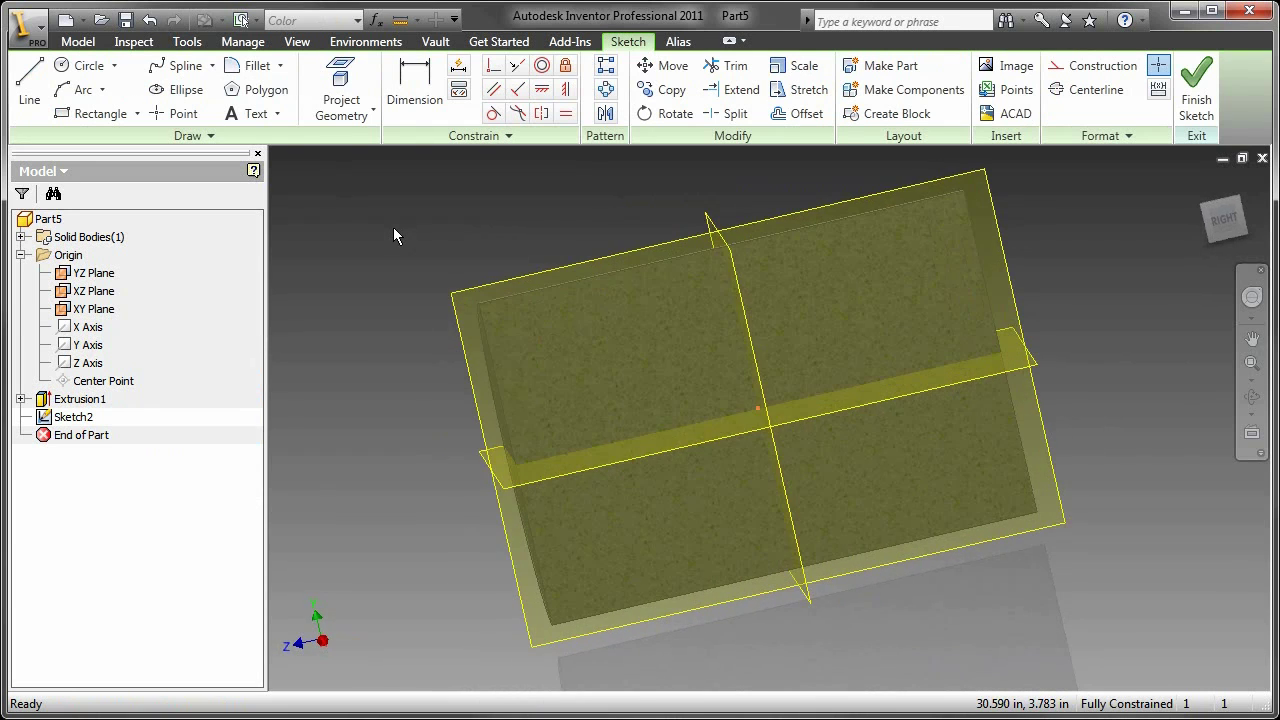
- Turn off the visibility of the YZ, XZ and XY origin planes
left_click(94, 273)
left_click(94, 291, "ctrl")
left_click(94, 309, "ctrl")
right_click(104, 308)
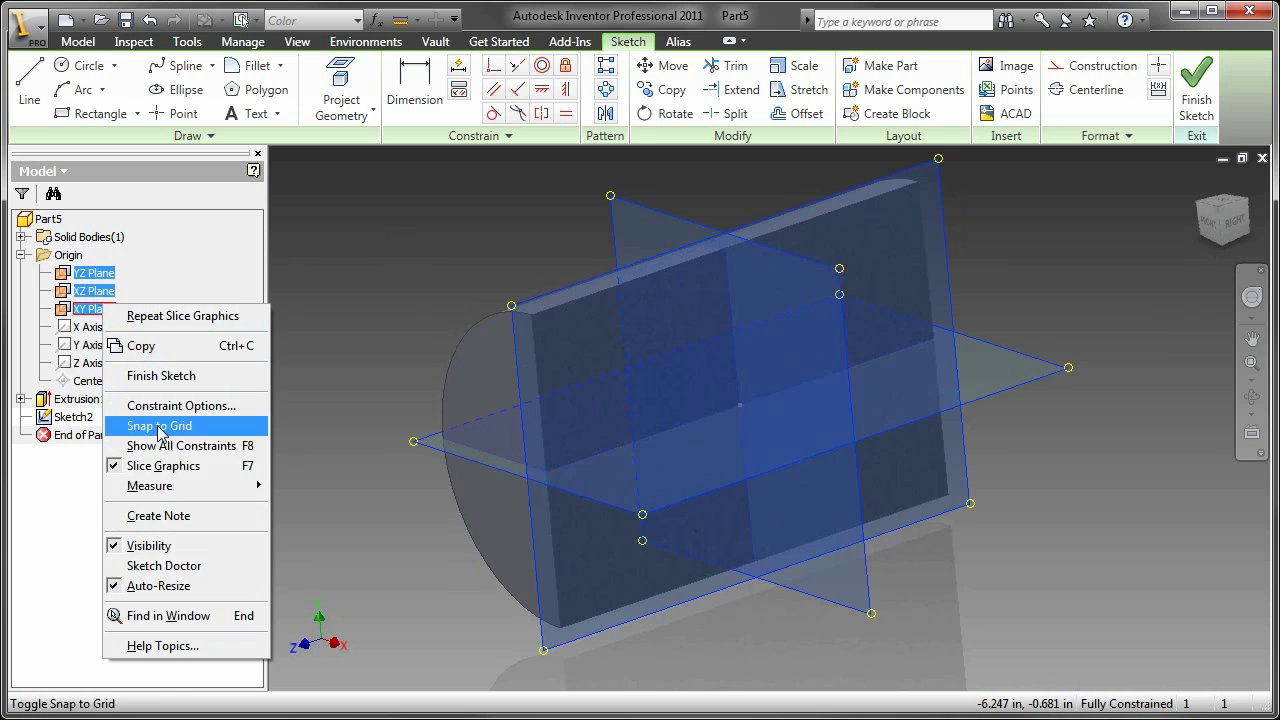
left_click(175, 546)
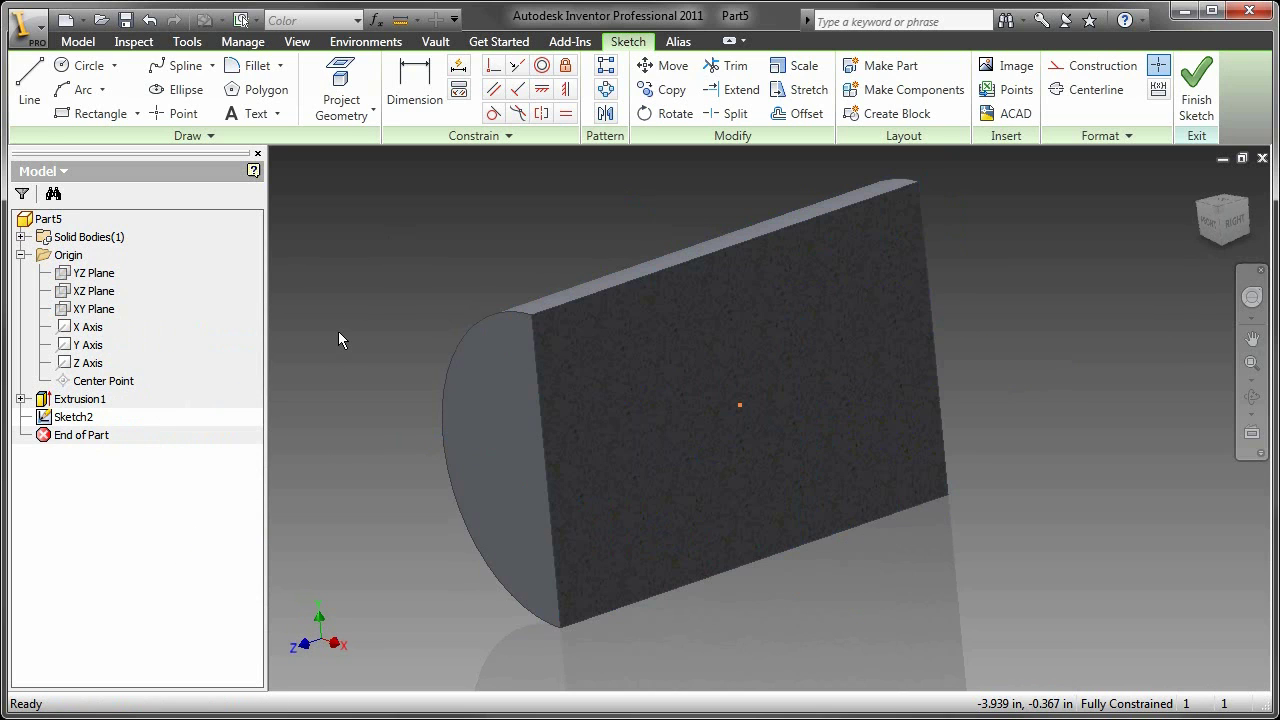
- Project the cylinder's cut edges into the sketch and change them to construction geometry
left_click(341, 115)
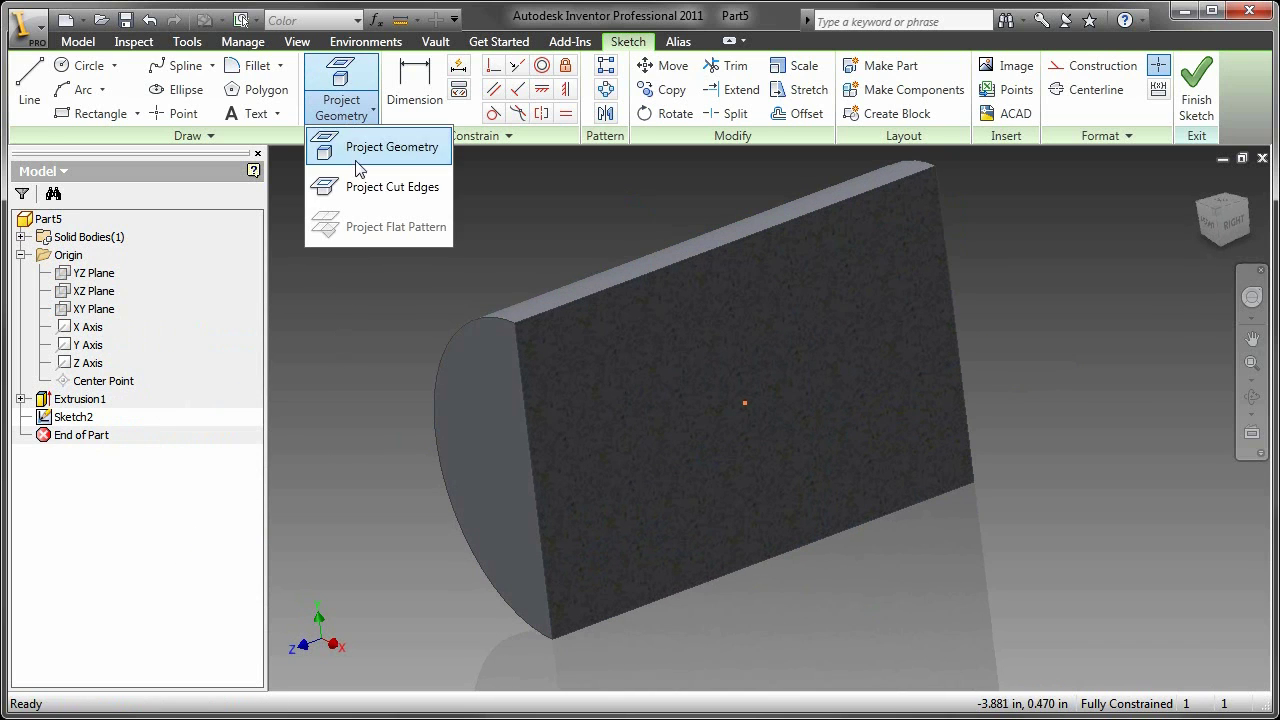
left_click(400, 196)
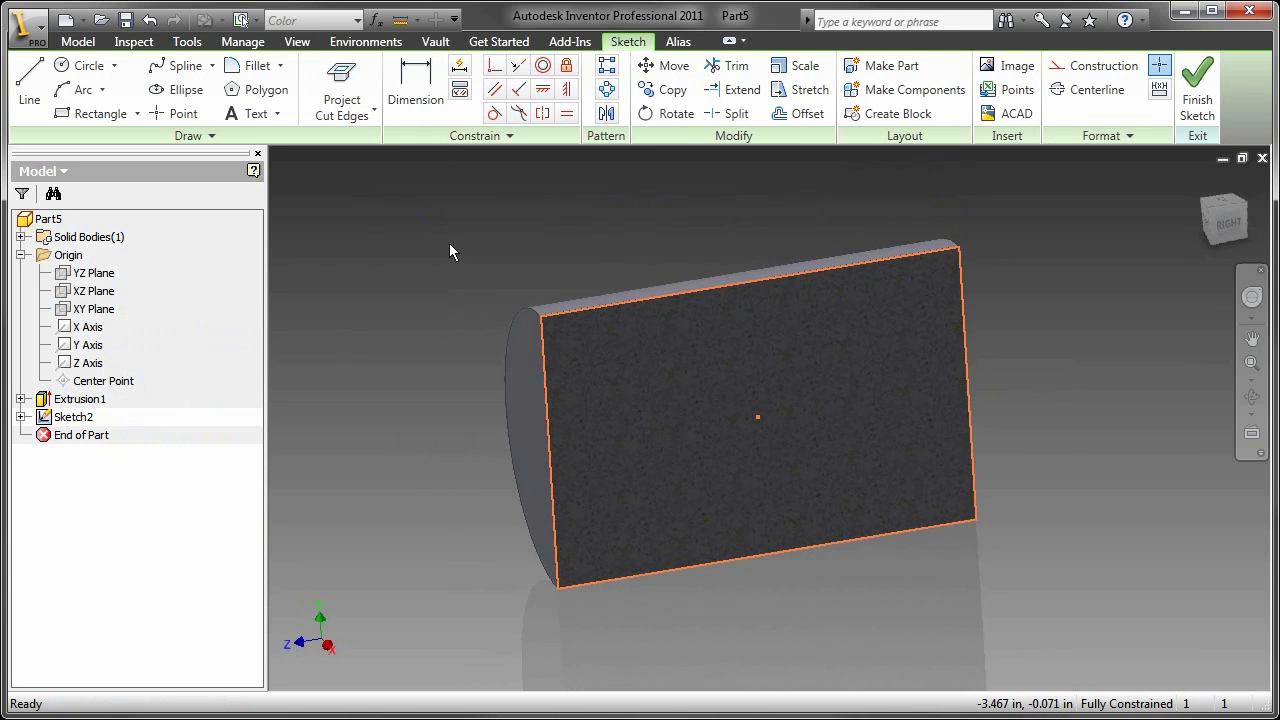
left_click_drag(452, 236, 1106, 631)
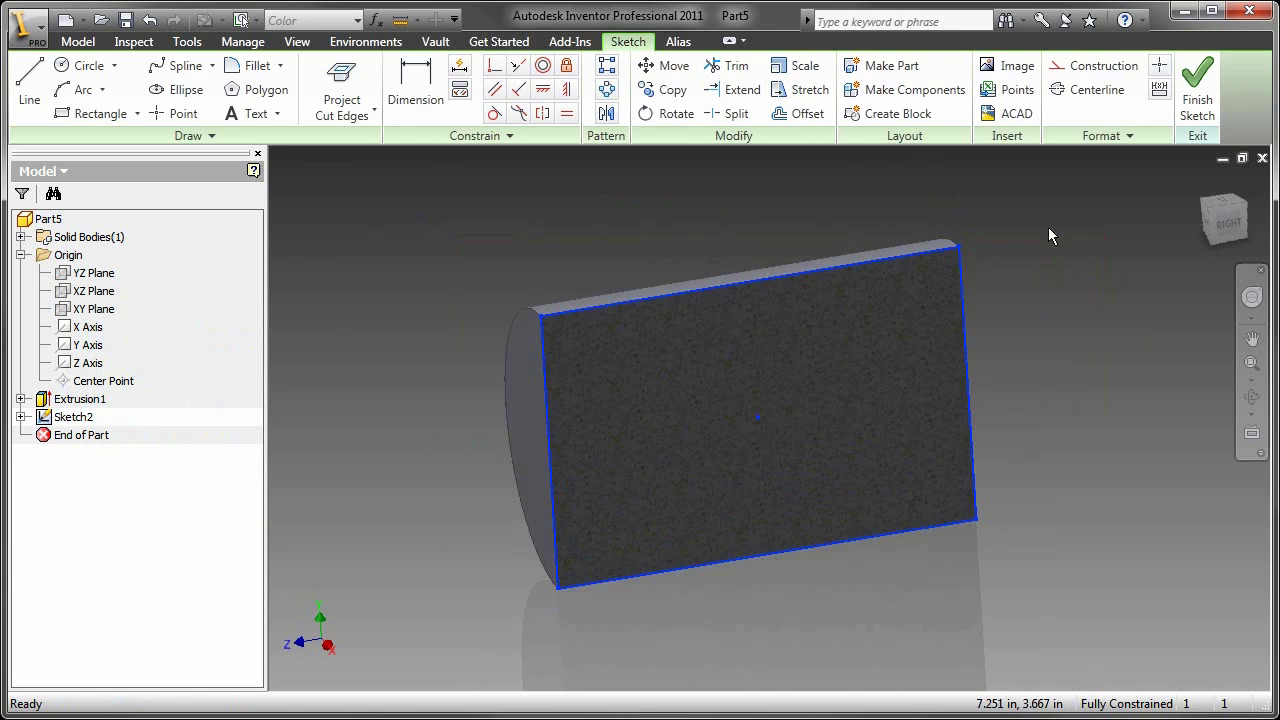
left_click(1082, 74)
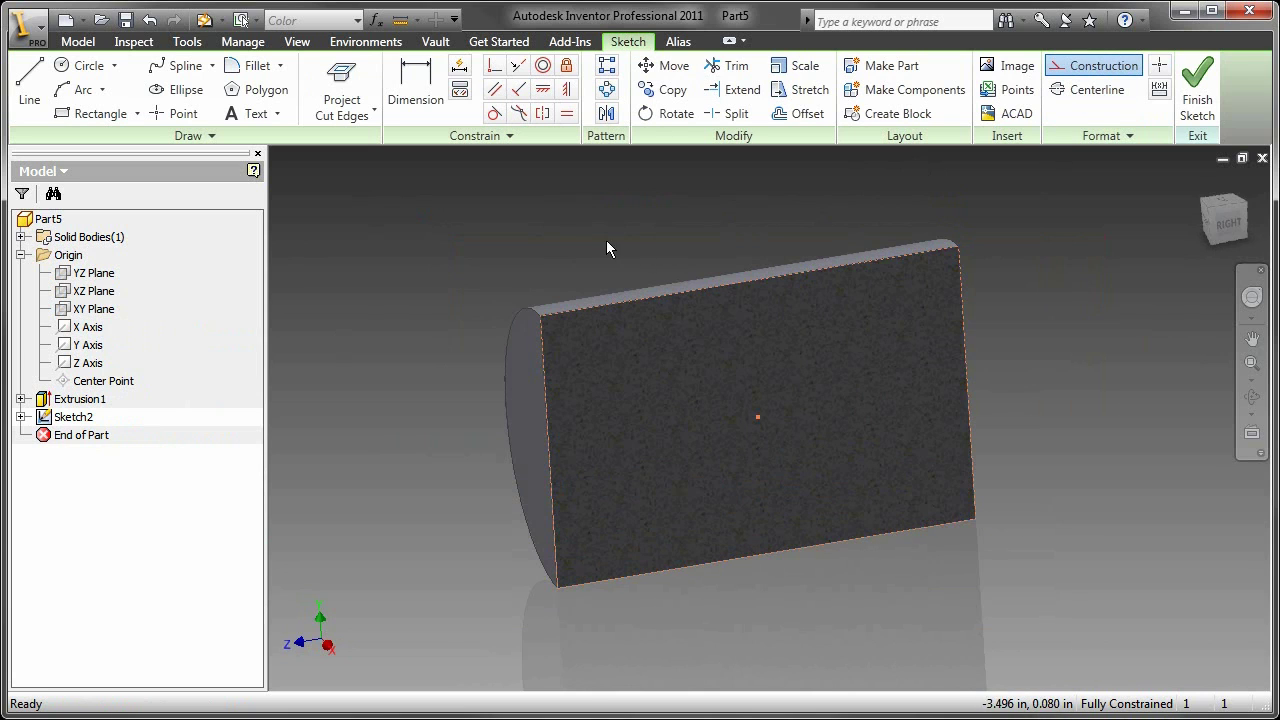
- Sketch a rectangle about 0.24 in wide and 0.20 in high from the upper projected edge, near the cylinder's front end
key("F5")
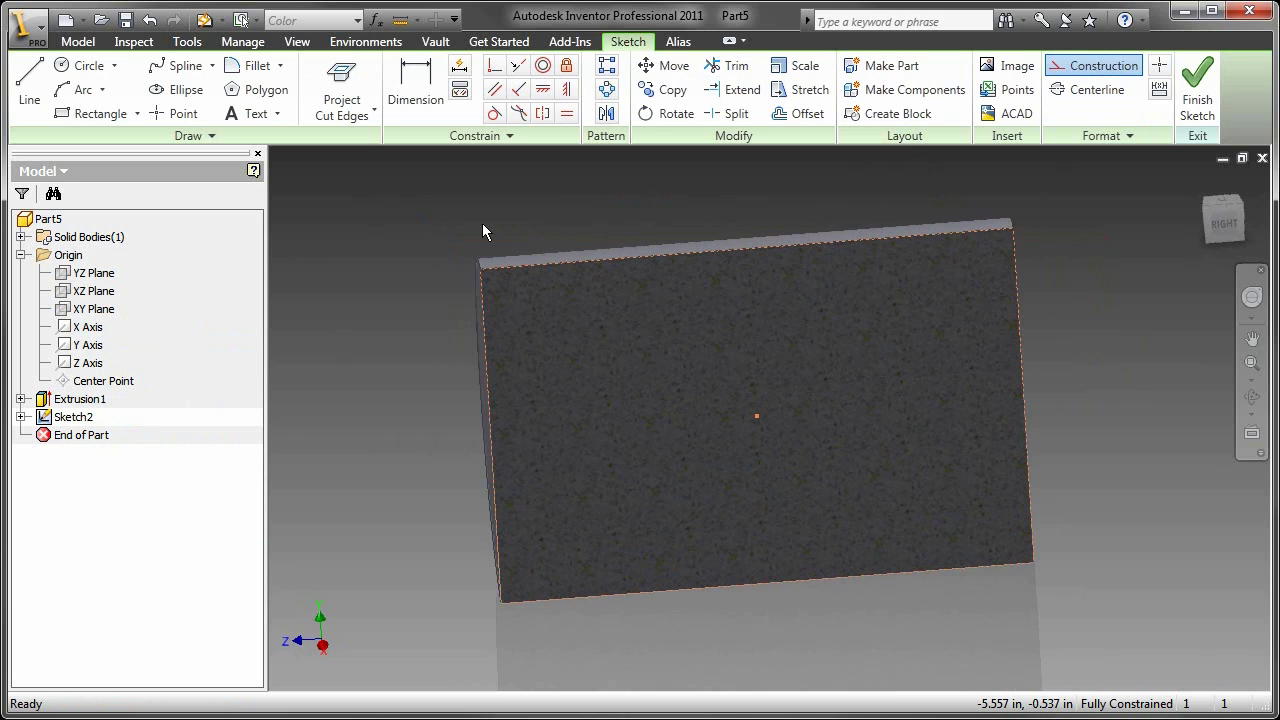
left_click(87, 116)
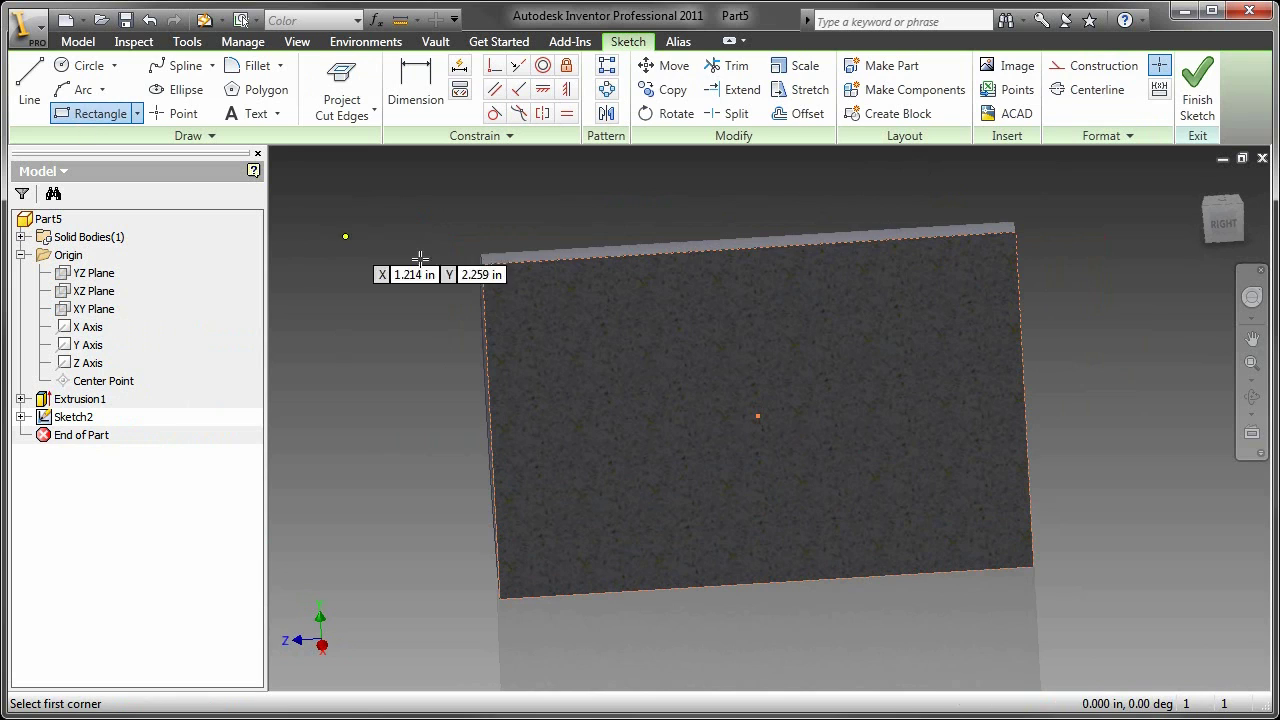
left_click(546, 260)
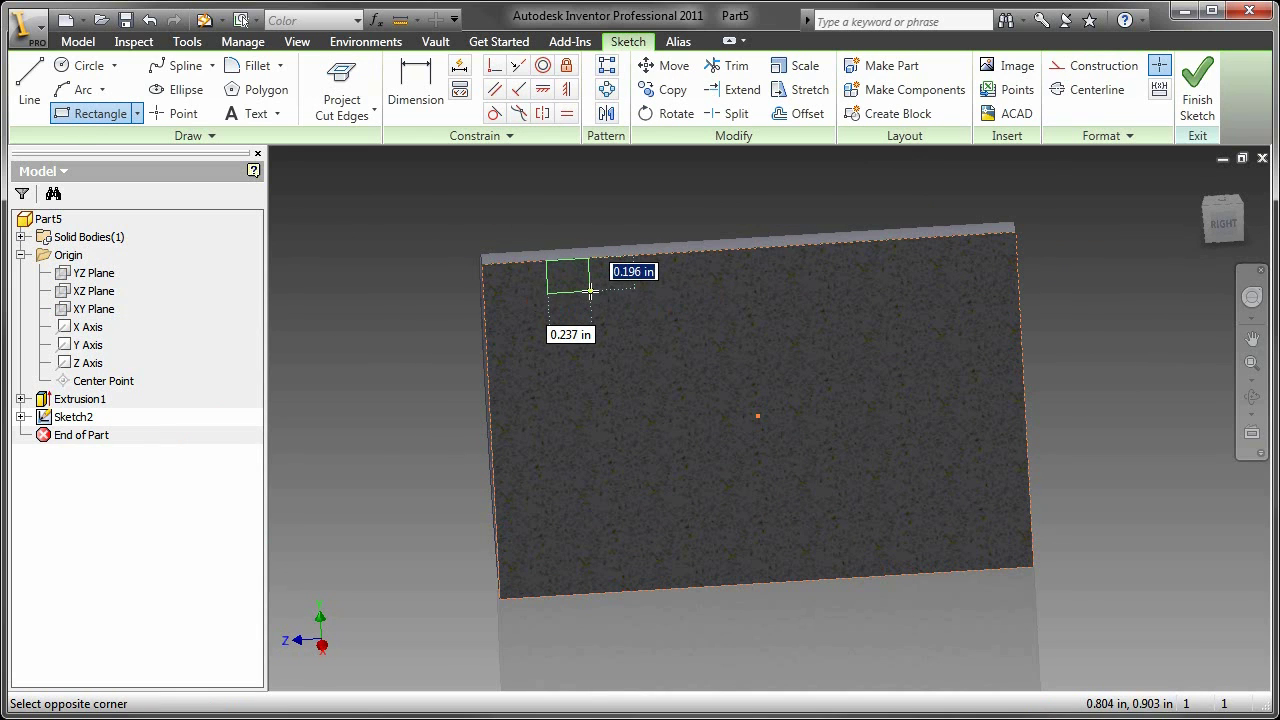
left_click(590, 290)
key("F6")
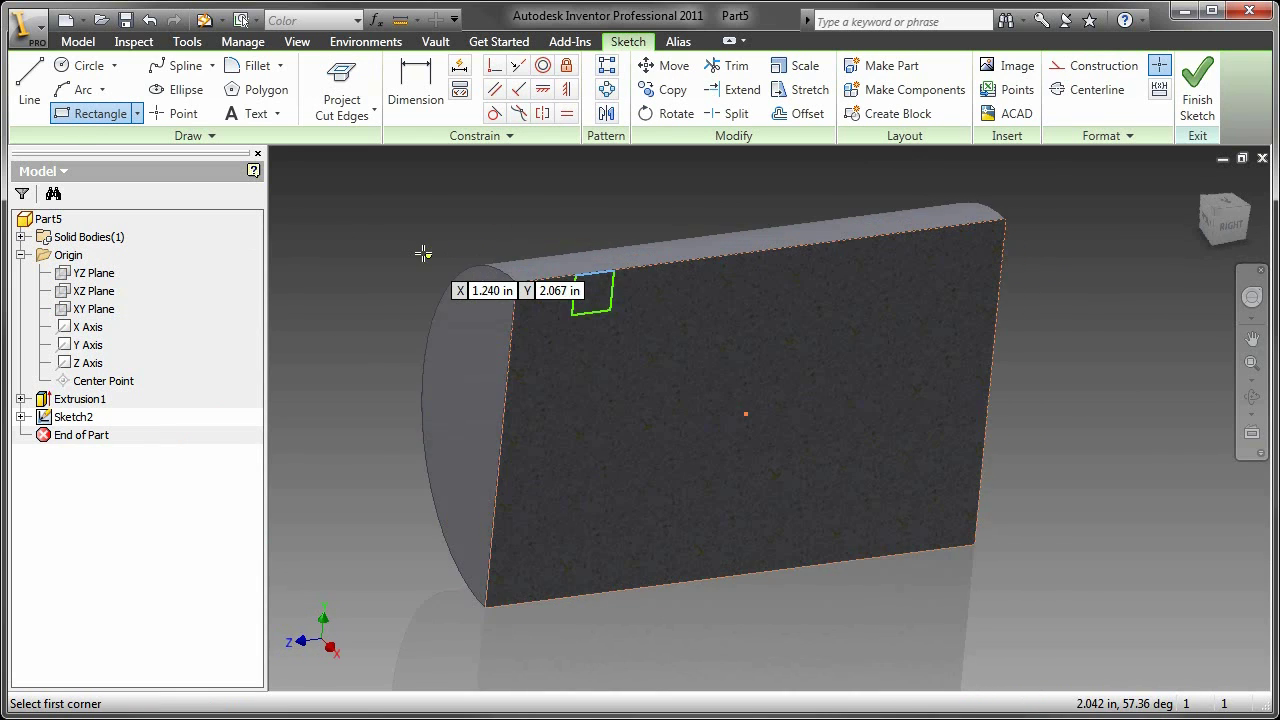
right_click(416, 244)
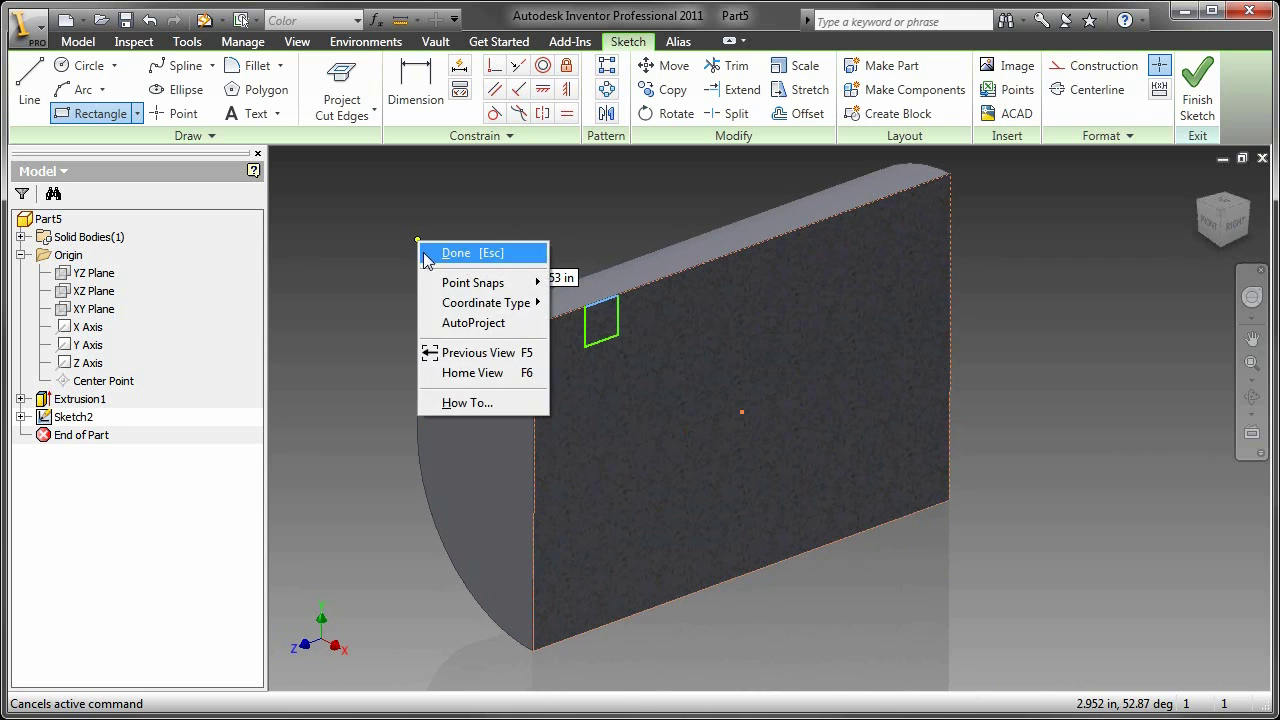
left_click(428, 252)
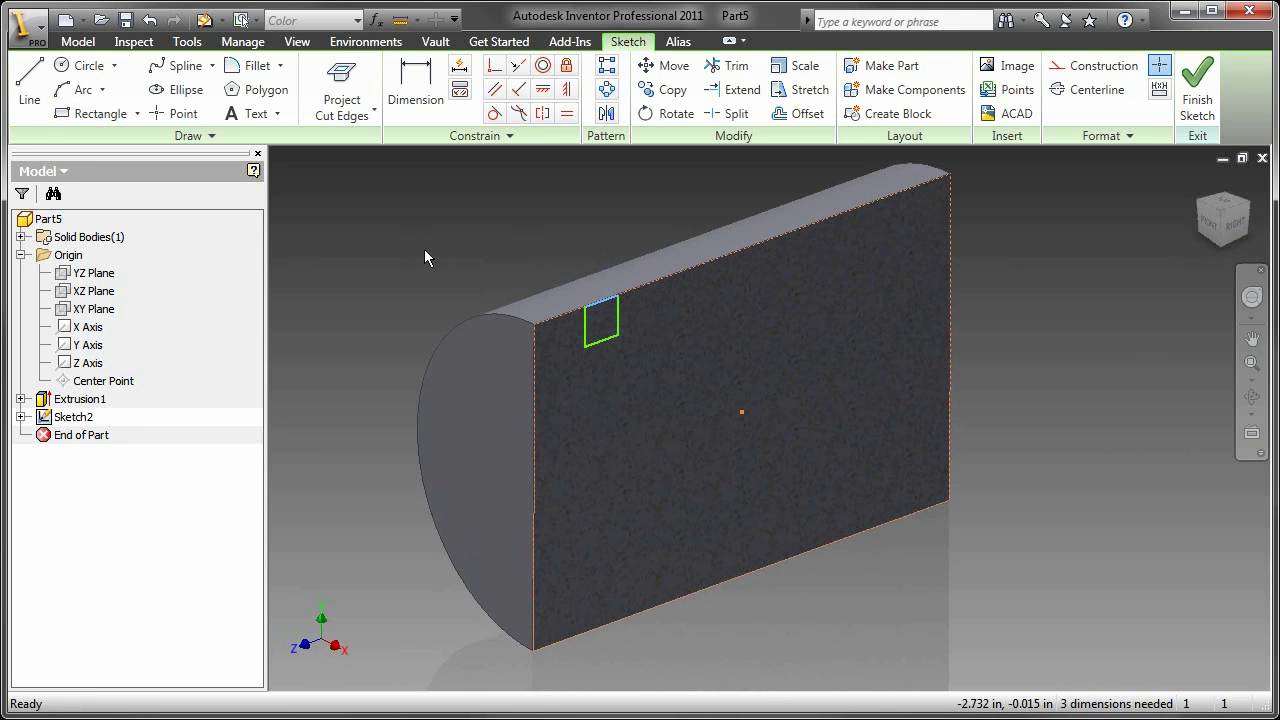
- Project the Z axis into the sketch as a centerline and finish the sketch
left_click(90, 366)
left_click(374, 110)
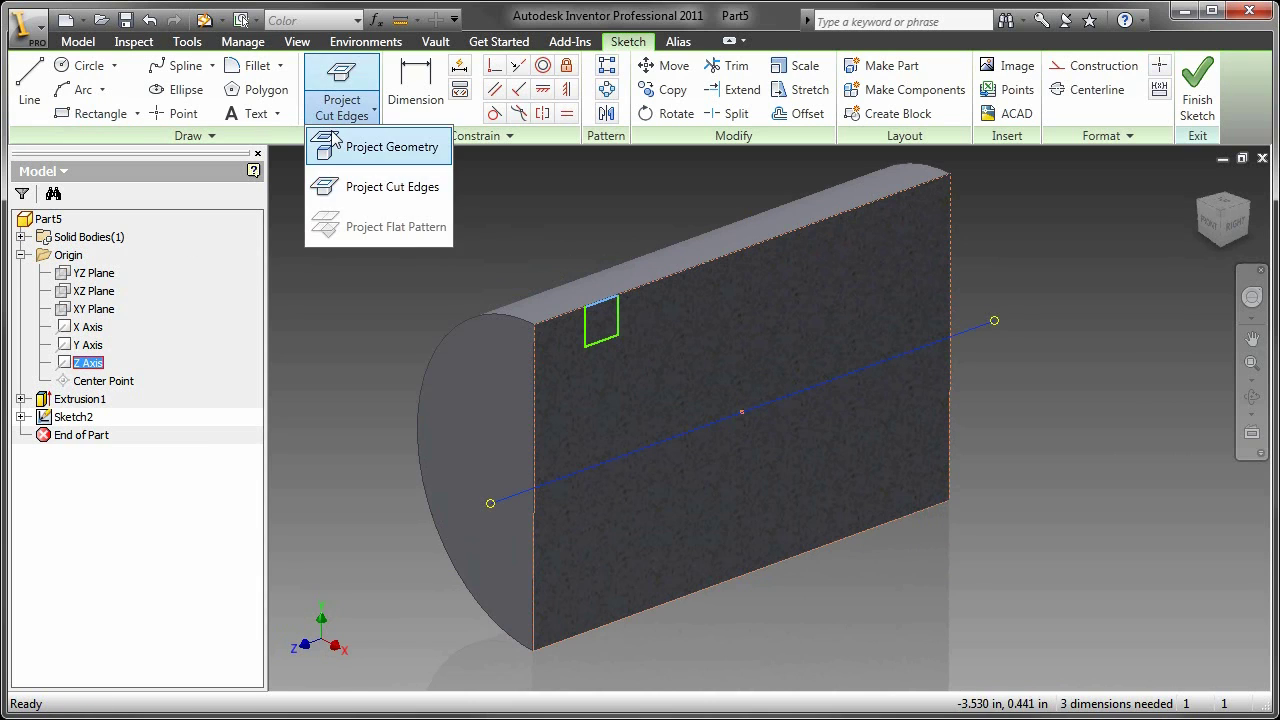
left_click(350, 147)
middle_click_drag(354, 258, 432, 448, "shift")
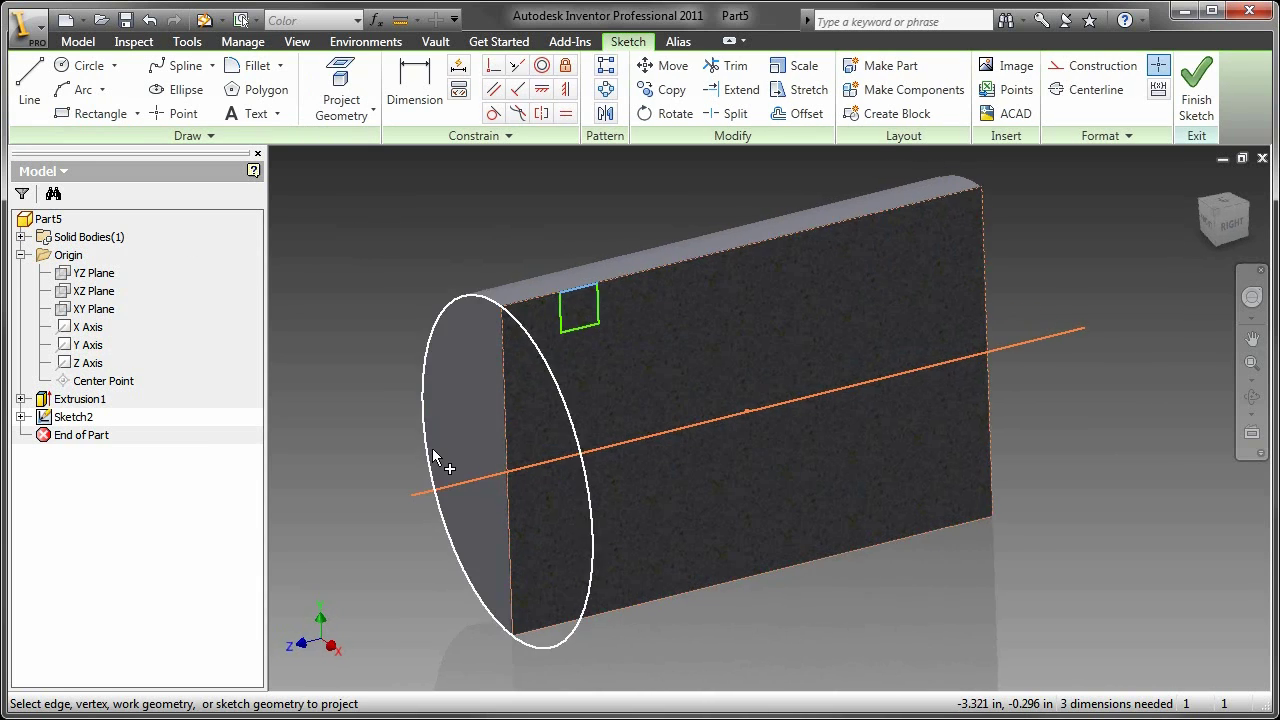
right_click(369, 447)
left_click(405, 451)
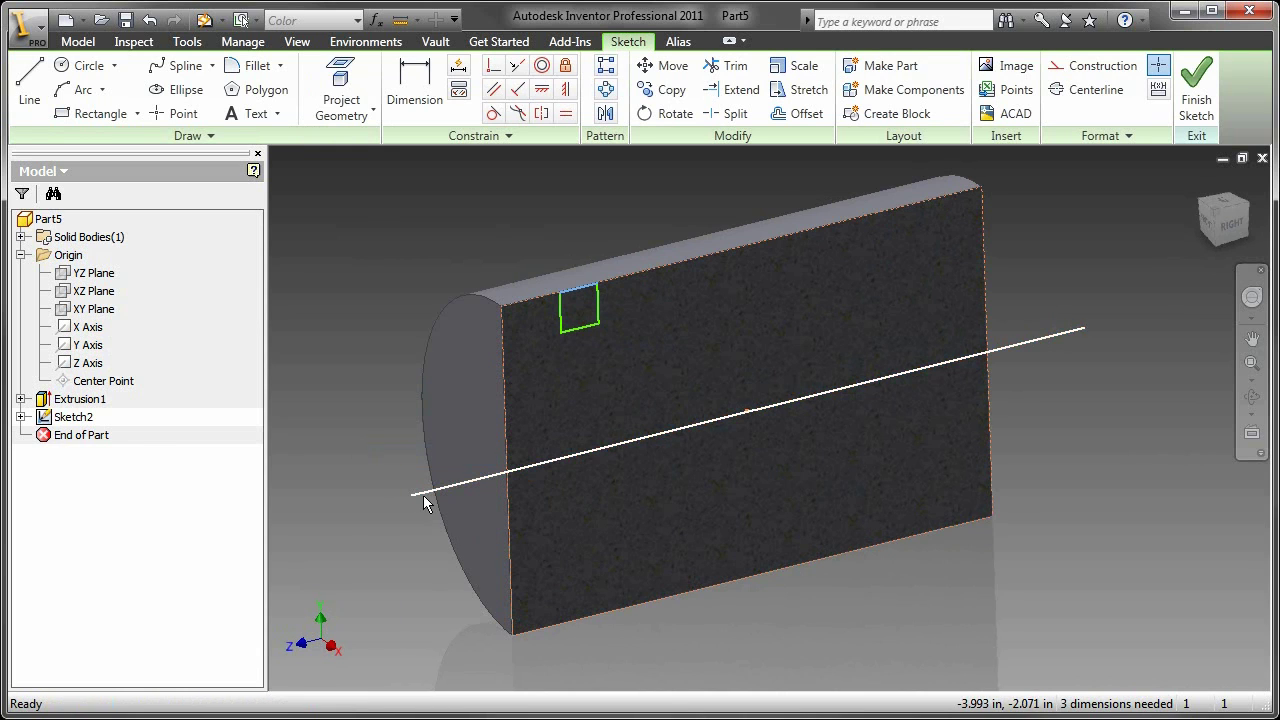
left_click(423, 495)
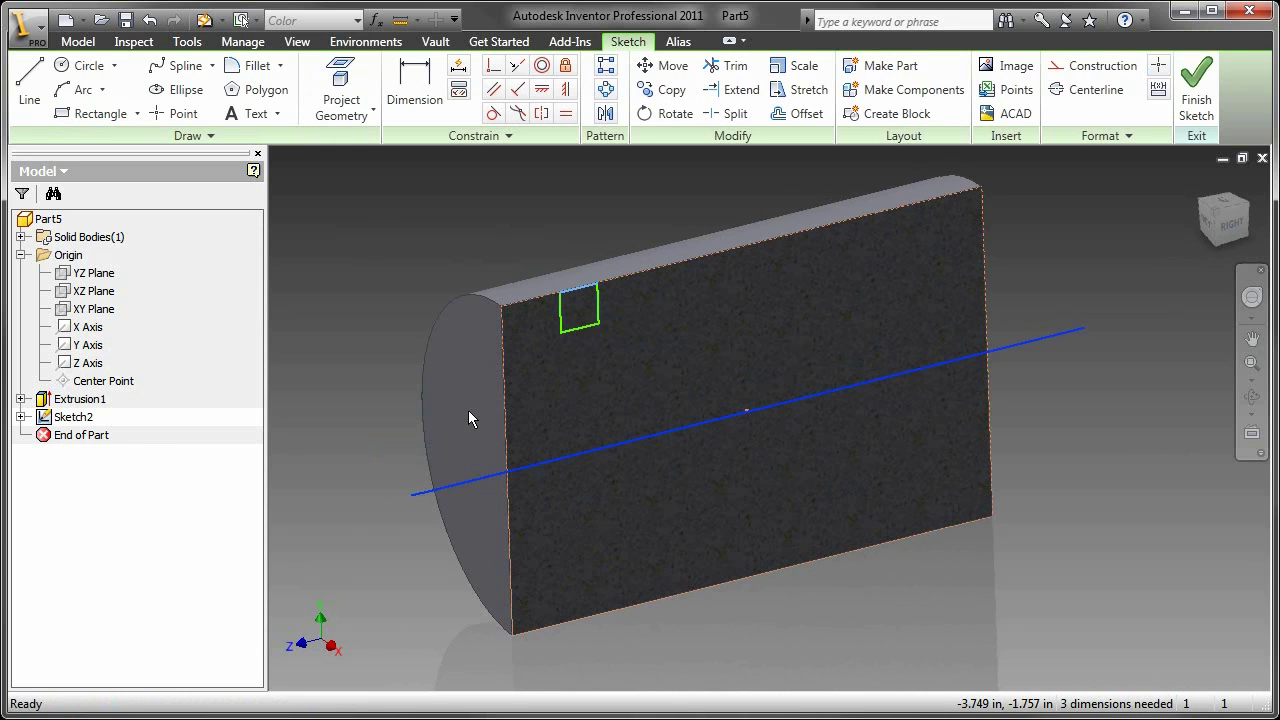
left_click(1100, 90)
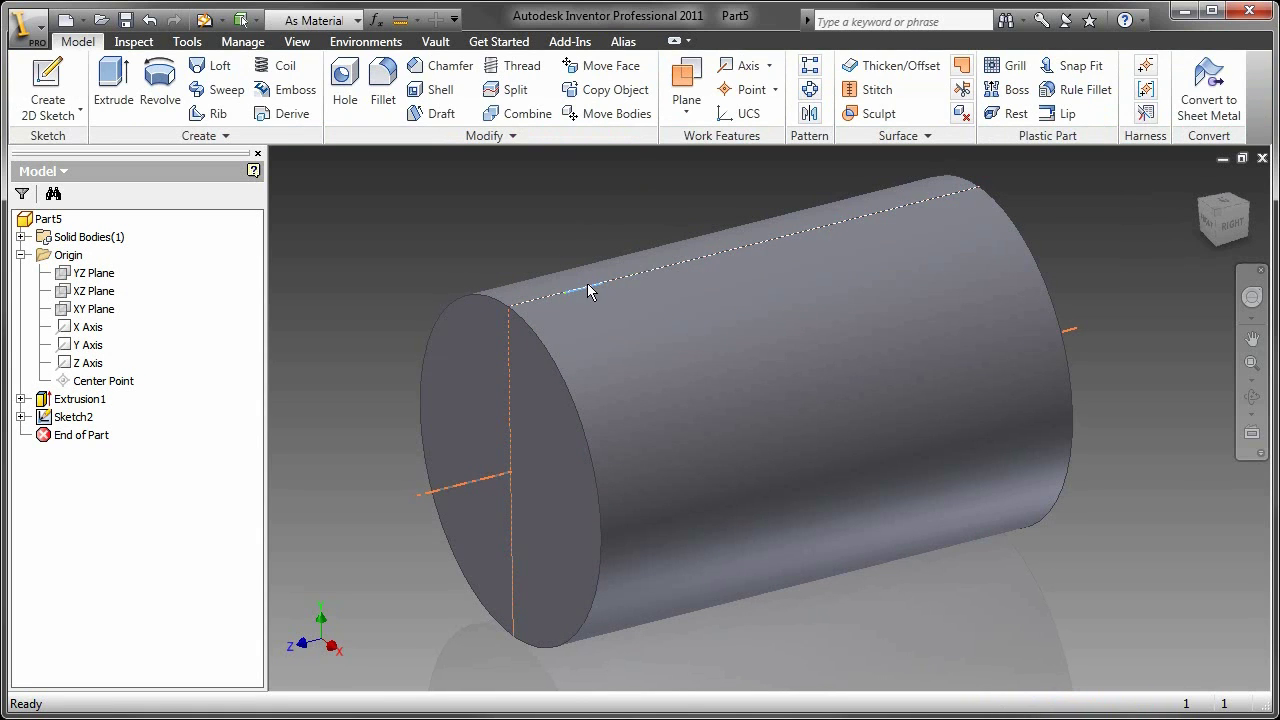
- Revolve the small rectangle as a full cut around the centerline to form a groove in the cylinder
left_click(587, 286)
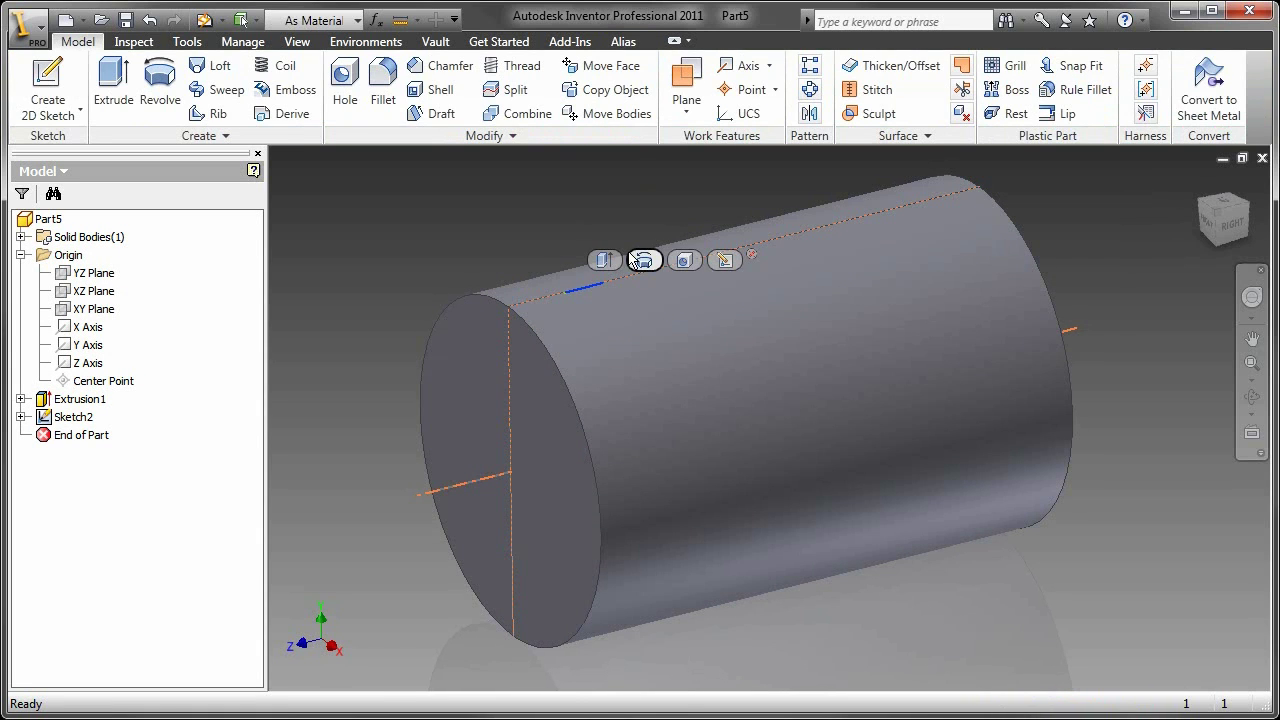
left_click(636, 262)
left_click(486, 260)
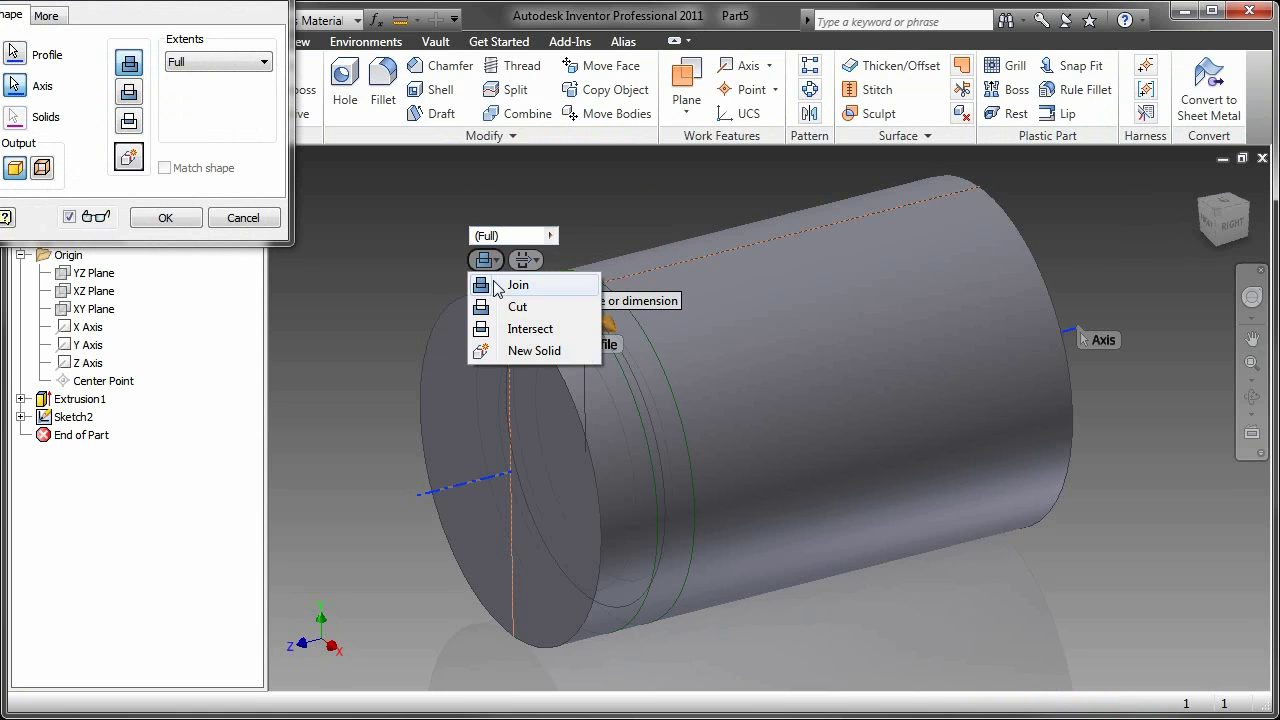
left_click(514, 308)
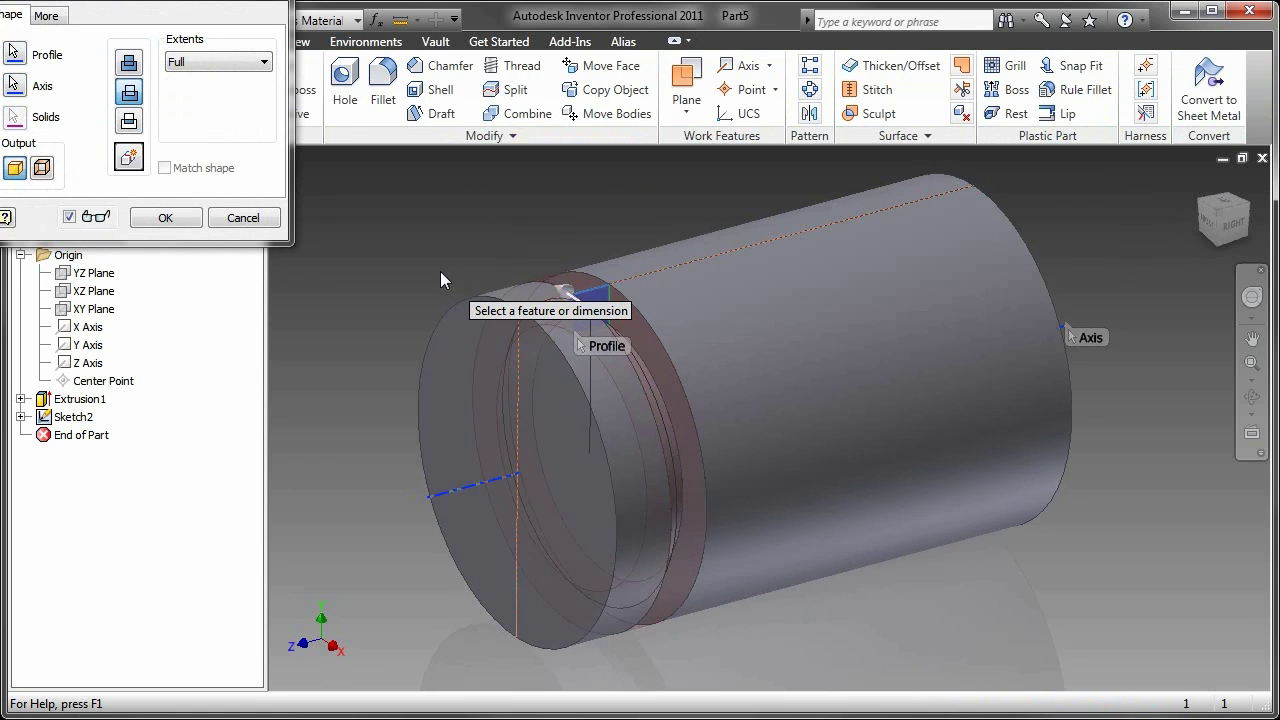
left_click(488, 313)
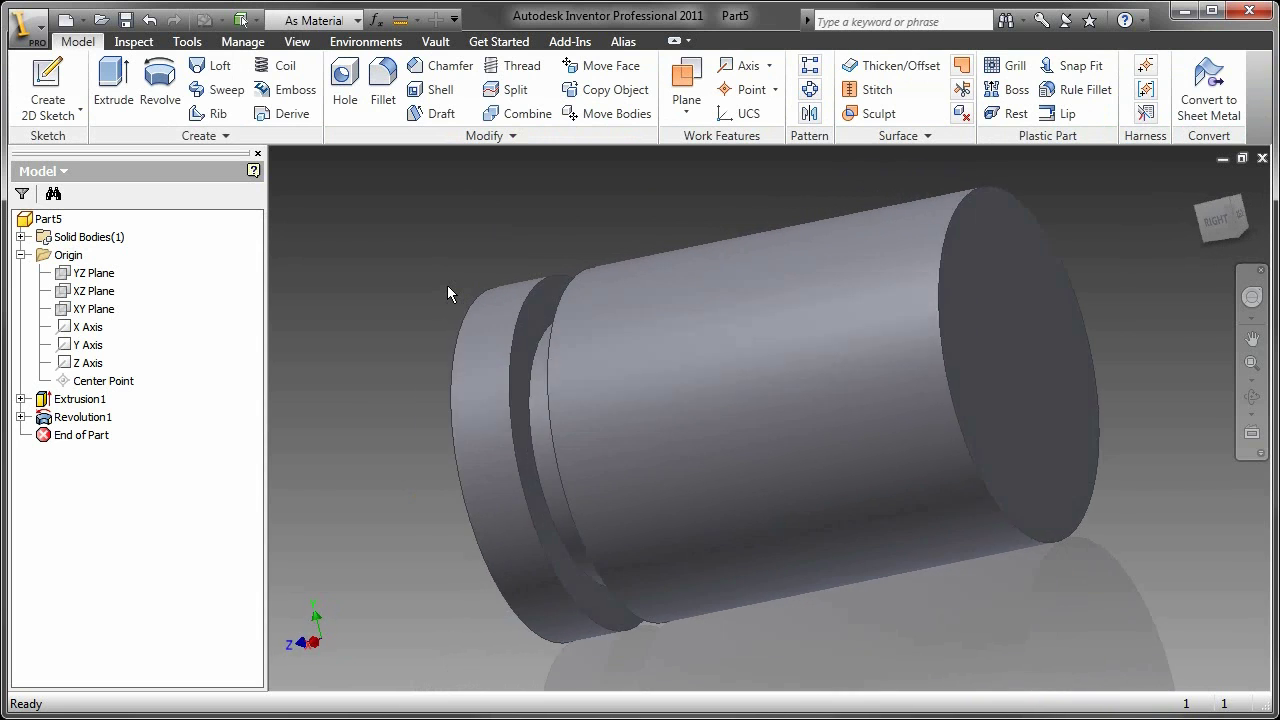
- Create a work plane parallel to the XZ plane and tangent to the upper side of the cylinder
left_click(103, 297)
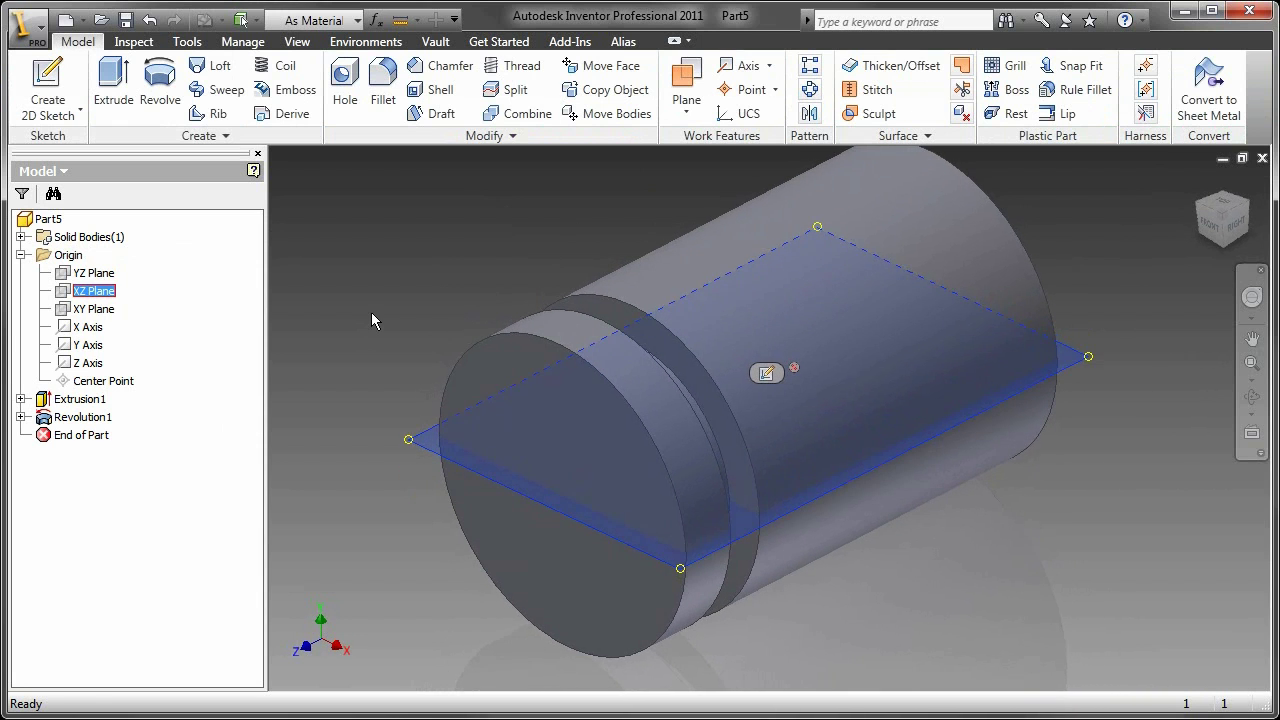
left_click(686, 80)
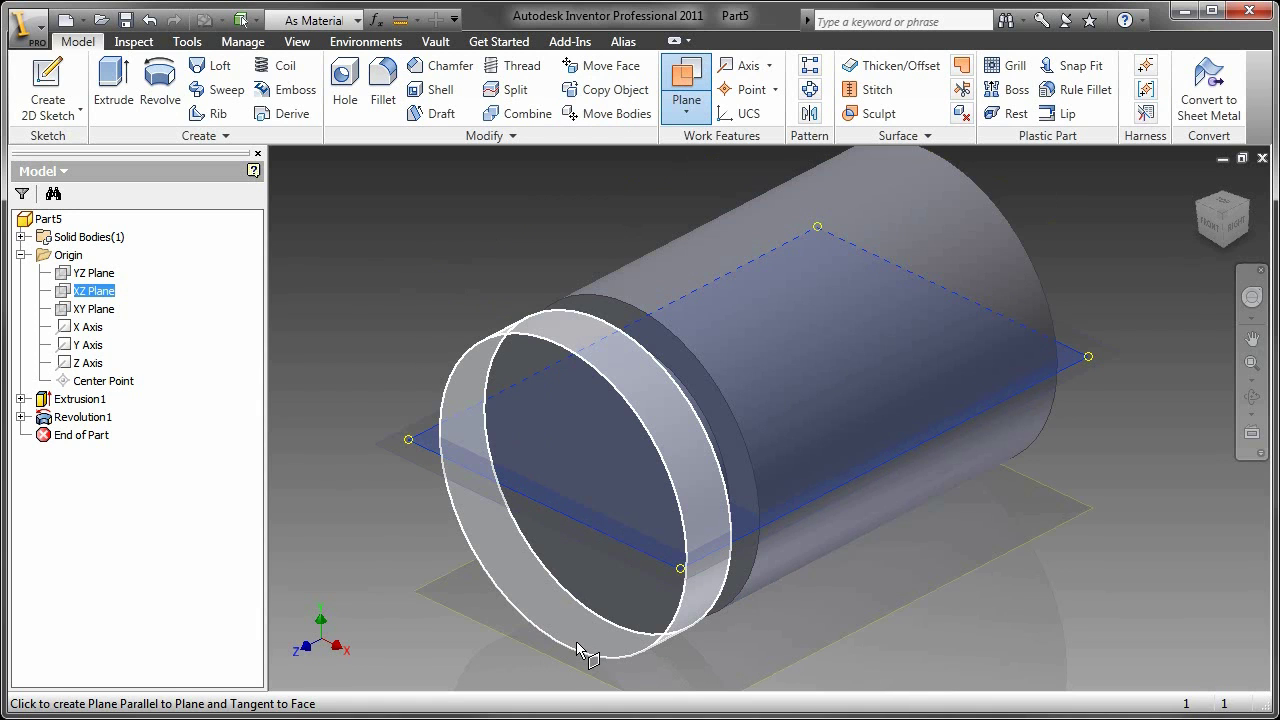
left_click(665, 268)
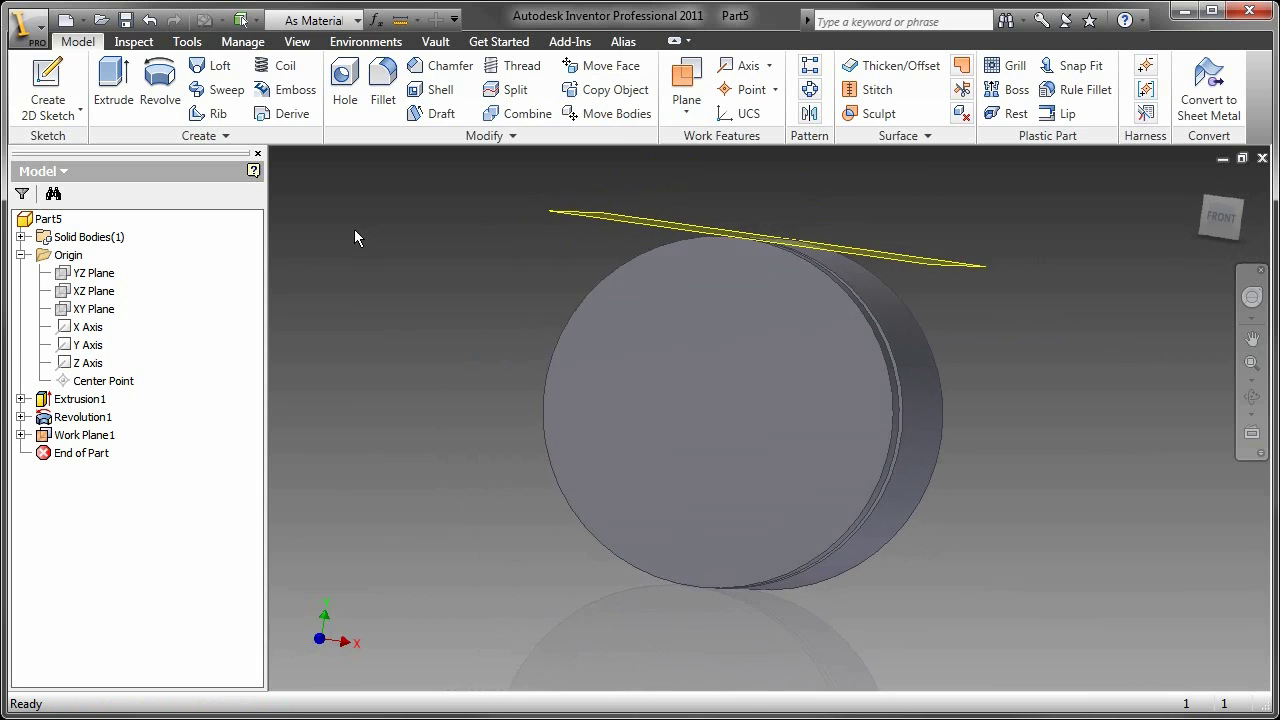
- Start a 2D sketch on the tangent work plane and project the Z axis into it
key("F6")
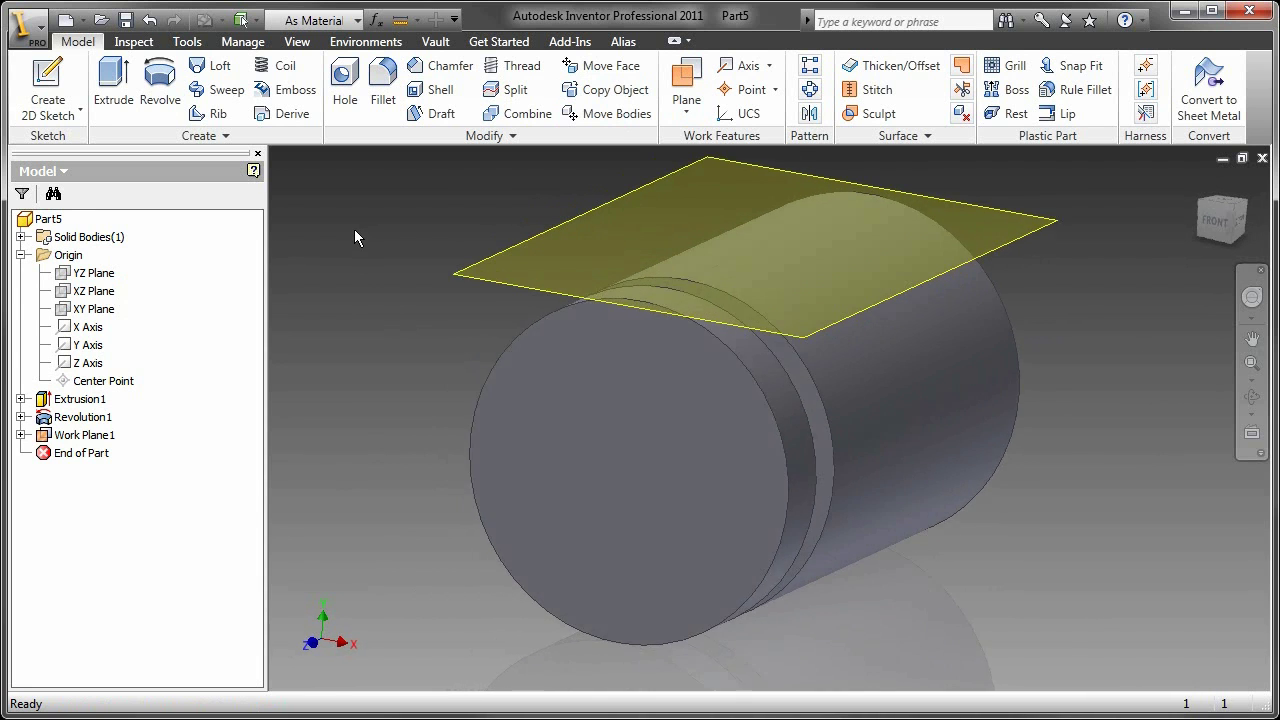
left_click(518, 238)
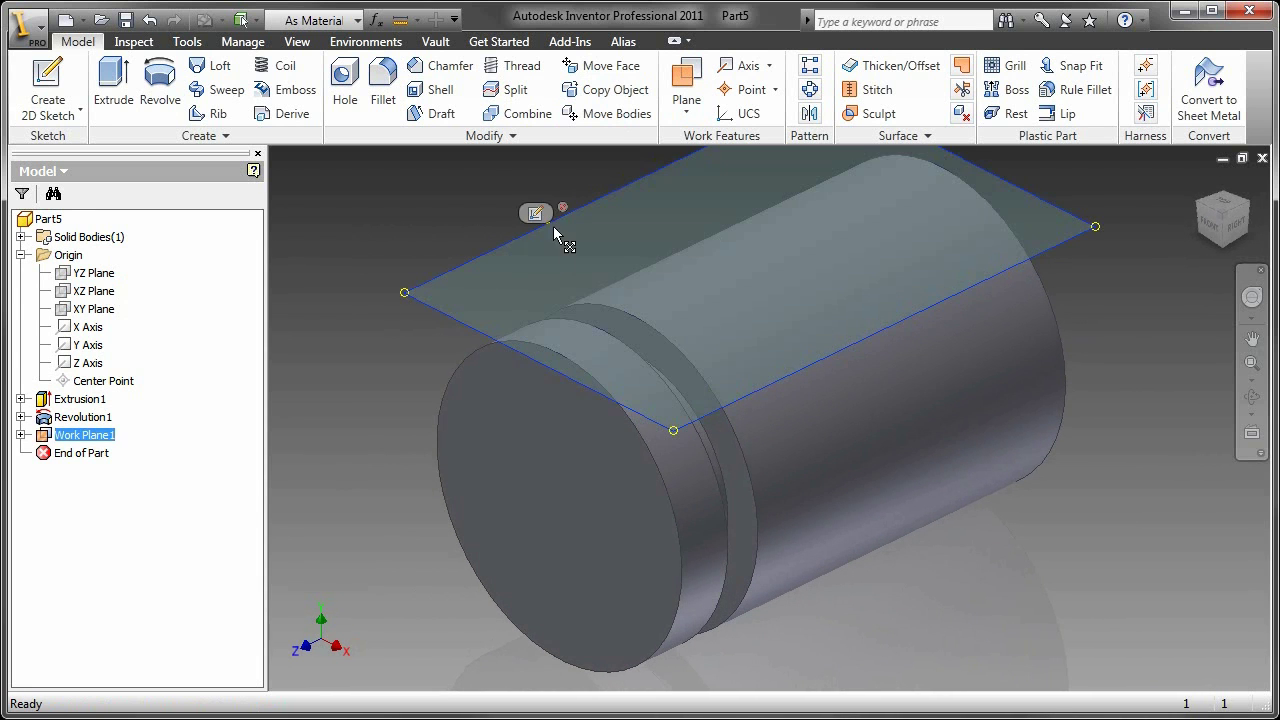
key("s")
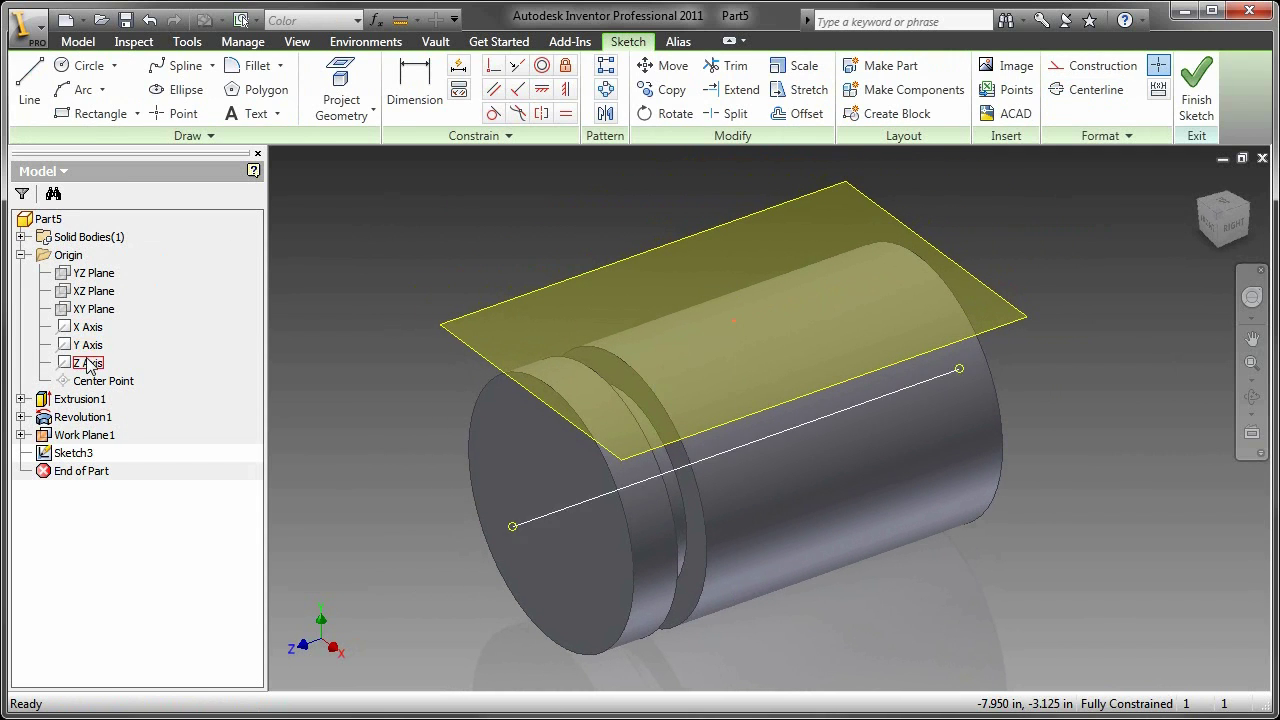
left_click(341, 98)
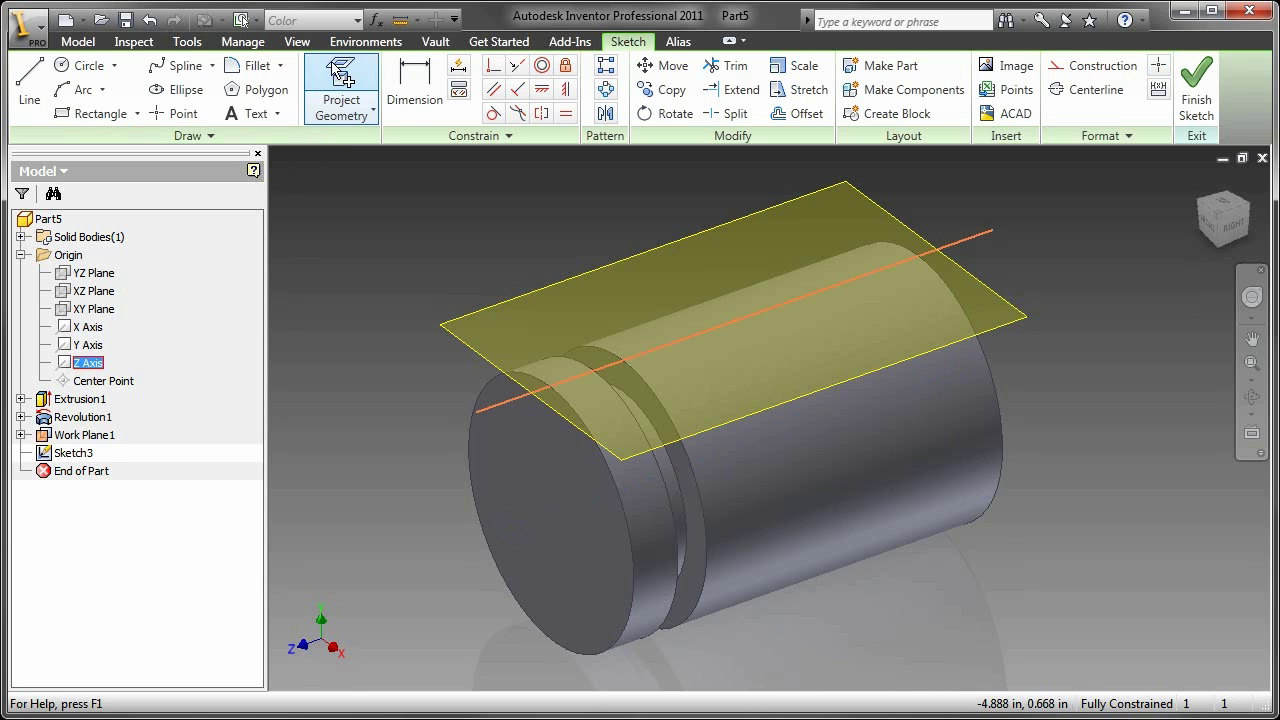
right_click(435, 214)
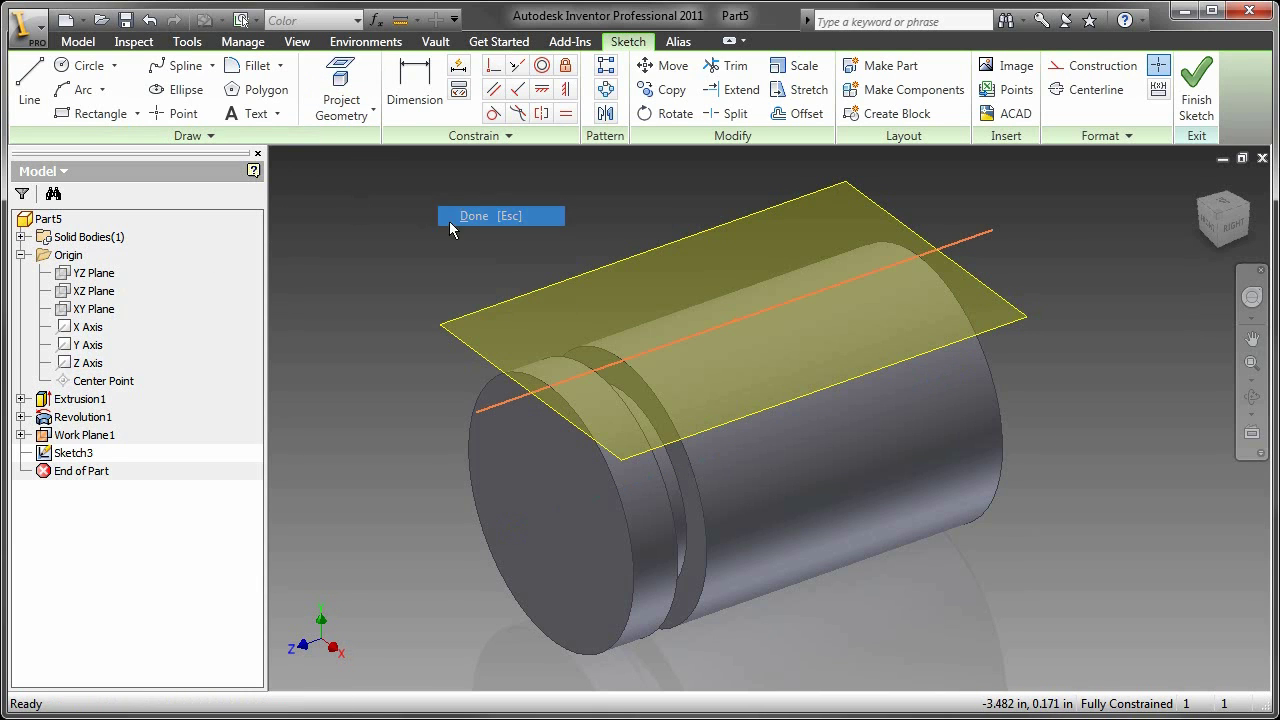
- Make the projected Z axis a construction line and place a sketch point on it about 0.69 in from the cylinder's ungrooved end
left_click(455, 215)
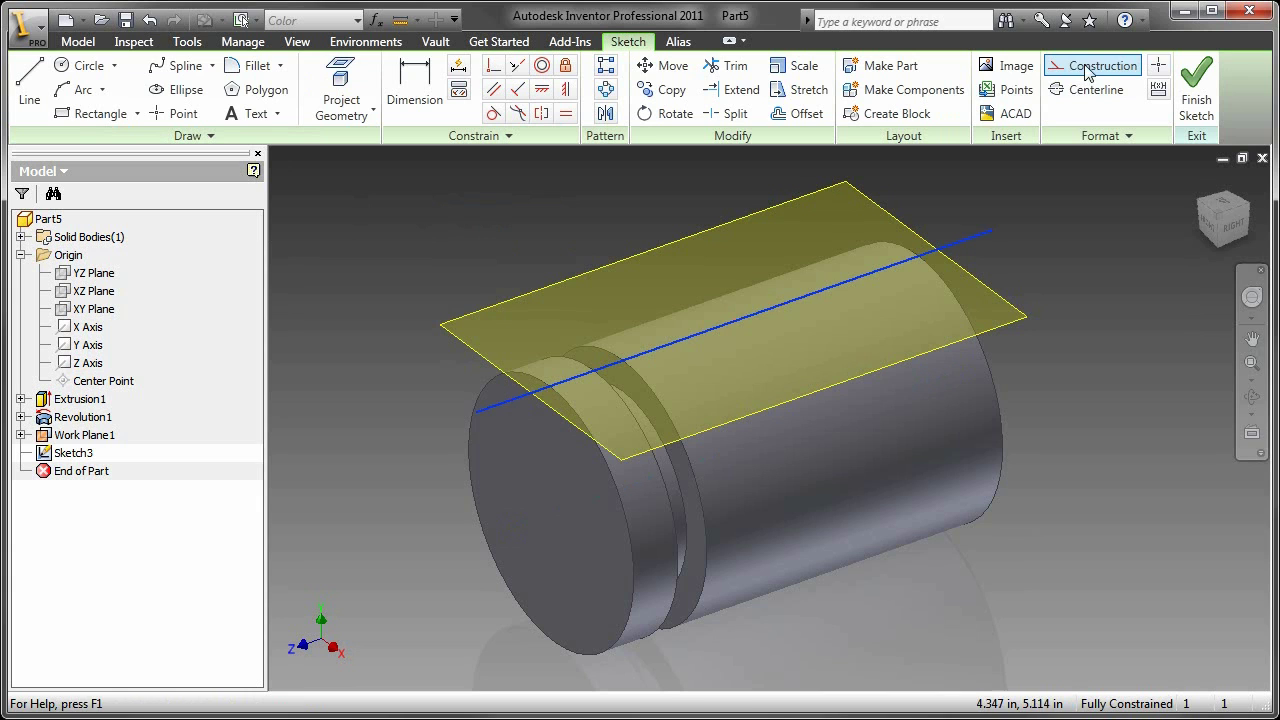
left_click(1088, 68)
left_click(1222, 208)
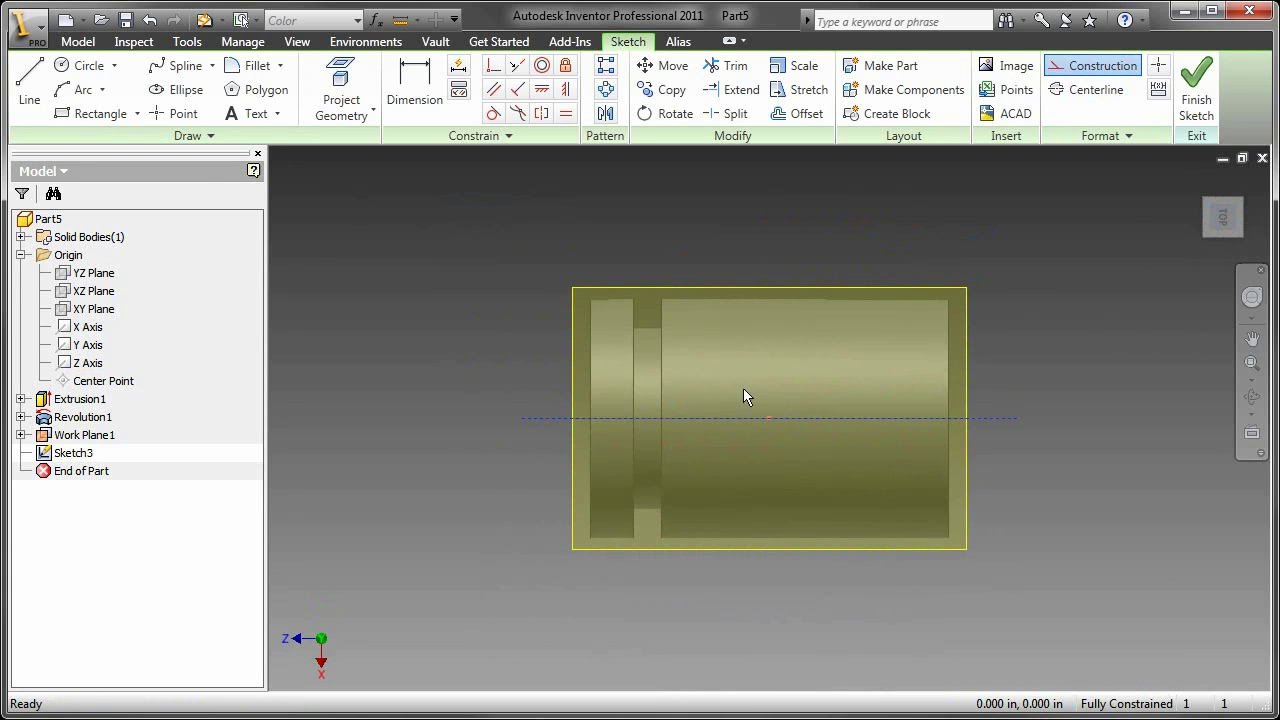
left_click(165, 113)
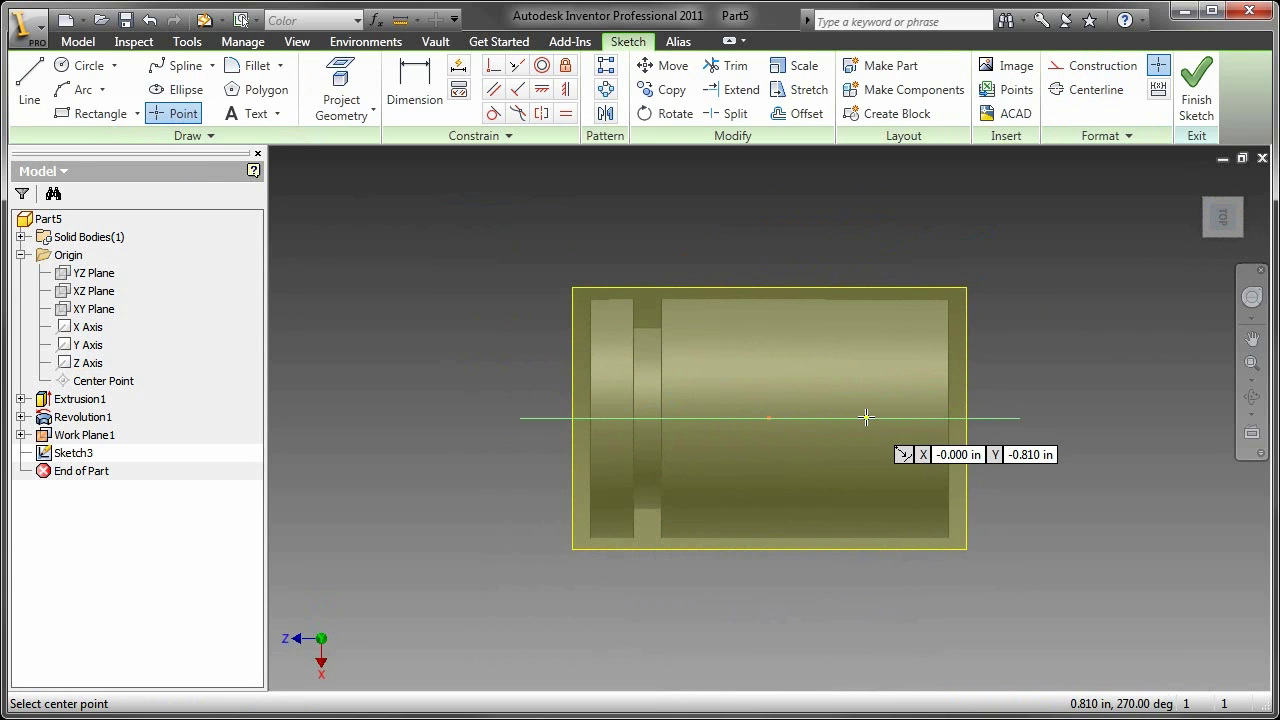
right_click(500, 254)
left_click(510, 267)
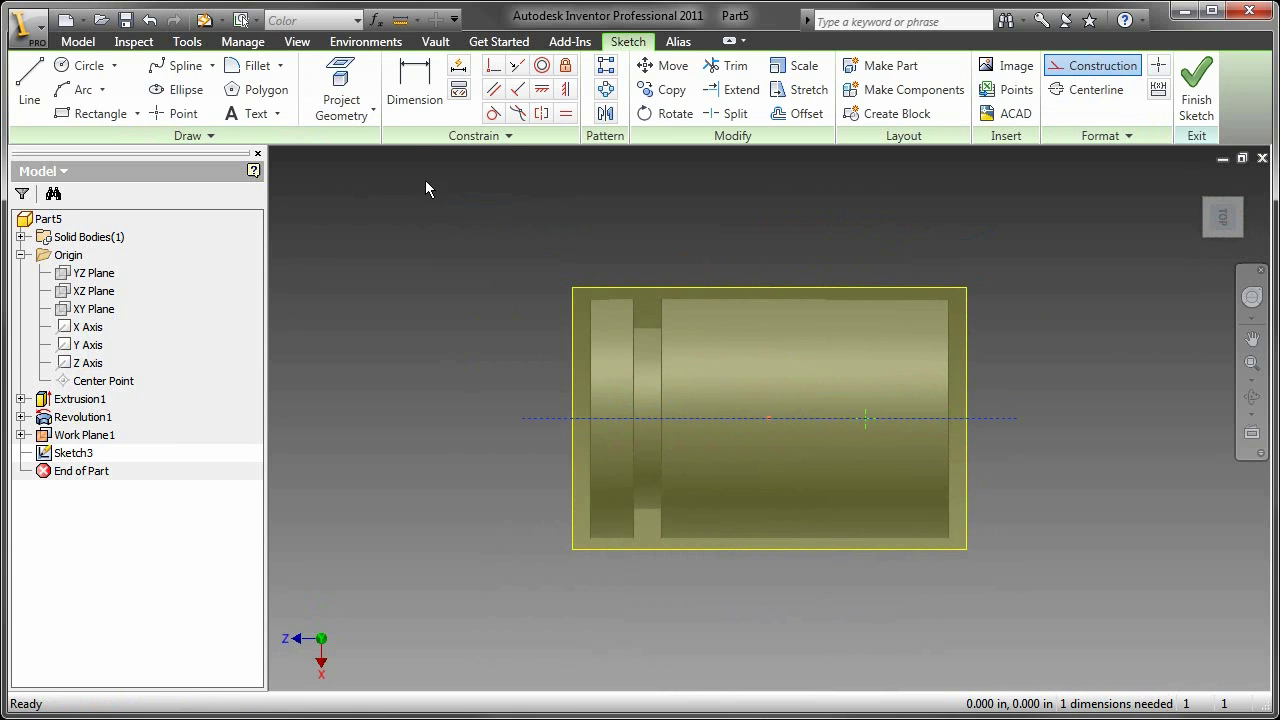
- Project the edge of the cylinder's ungrooved end into the sketch
left_click(341, 85)
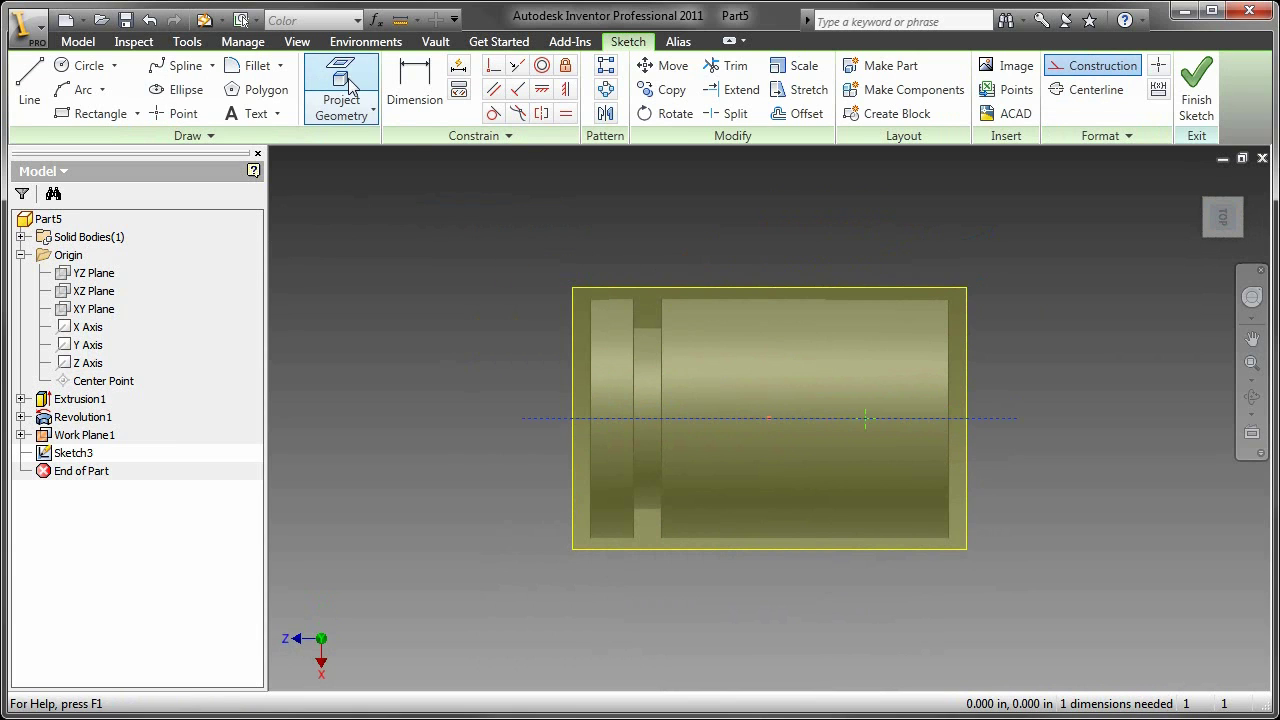
left_click(949, 335)
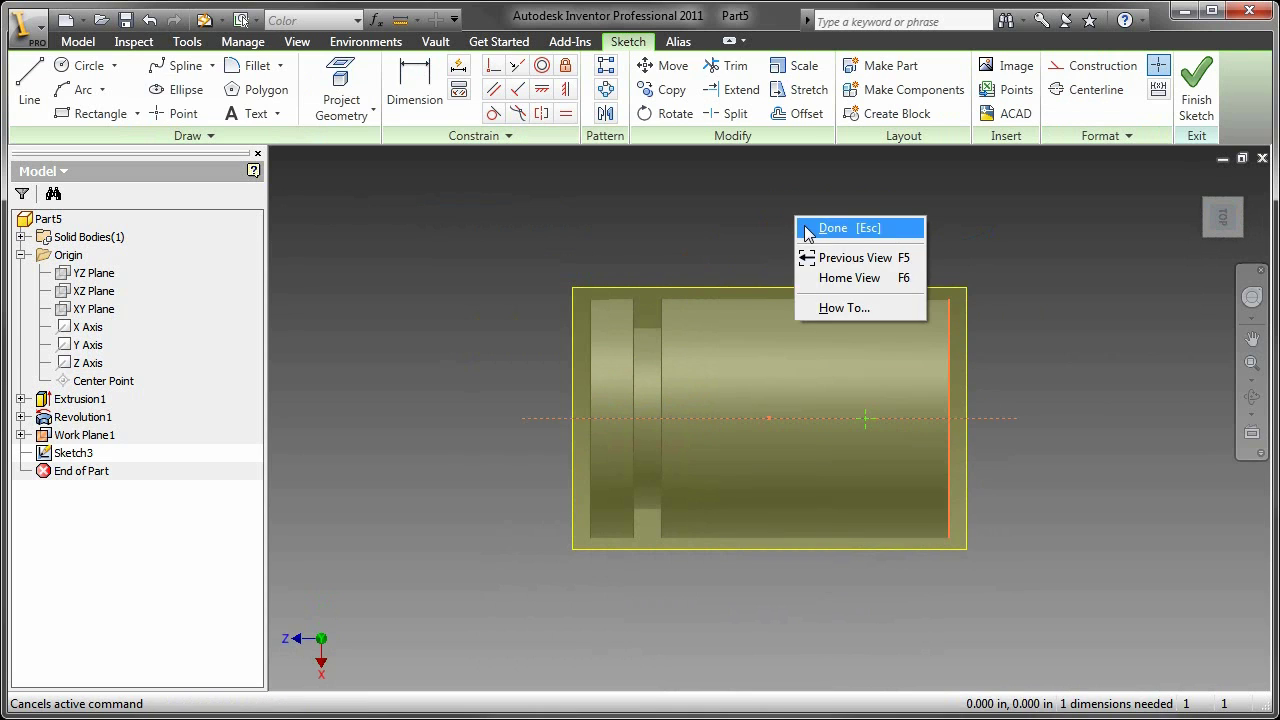
left_click(830, 228)
- Dimension the sketch point 0.625 in from the projected end edge and finish the sketch
left_click(414, 95)
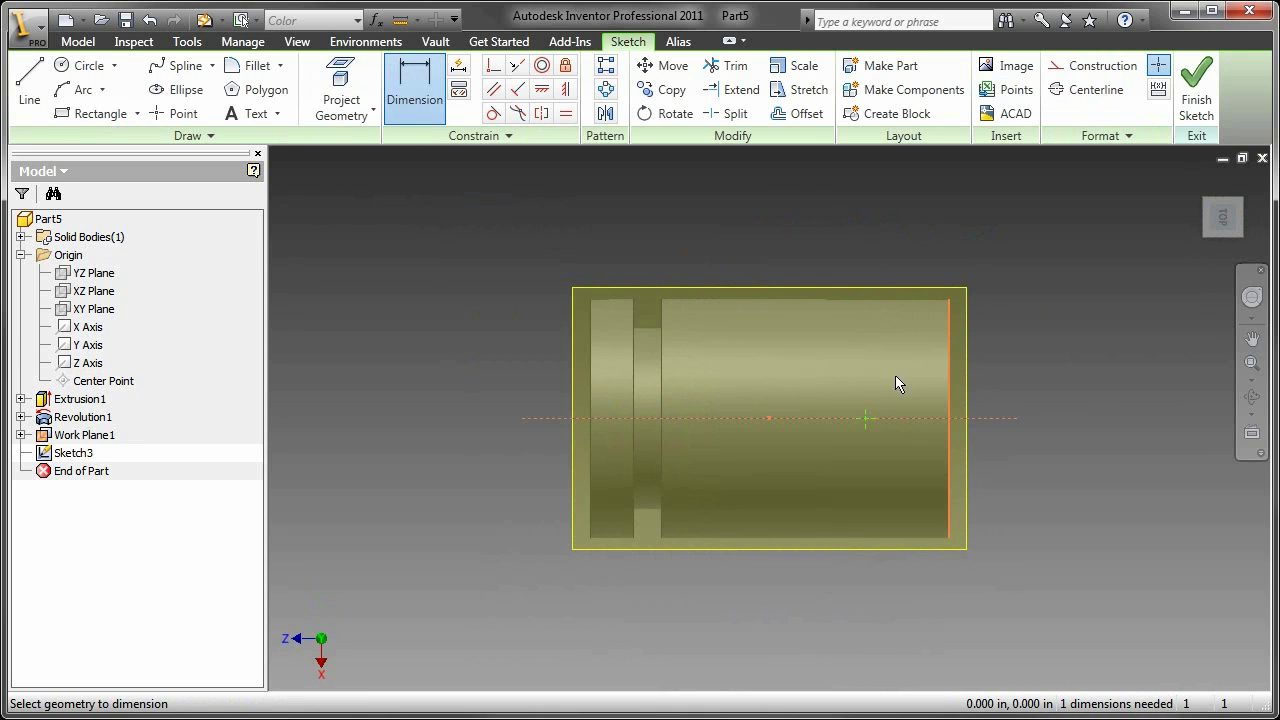
left_click(947, 375)
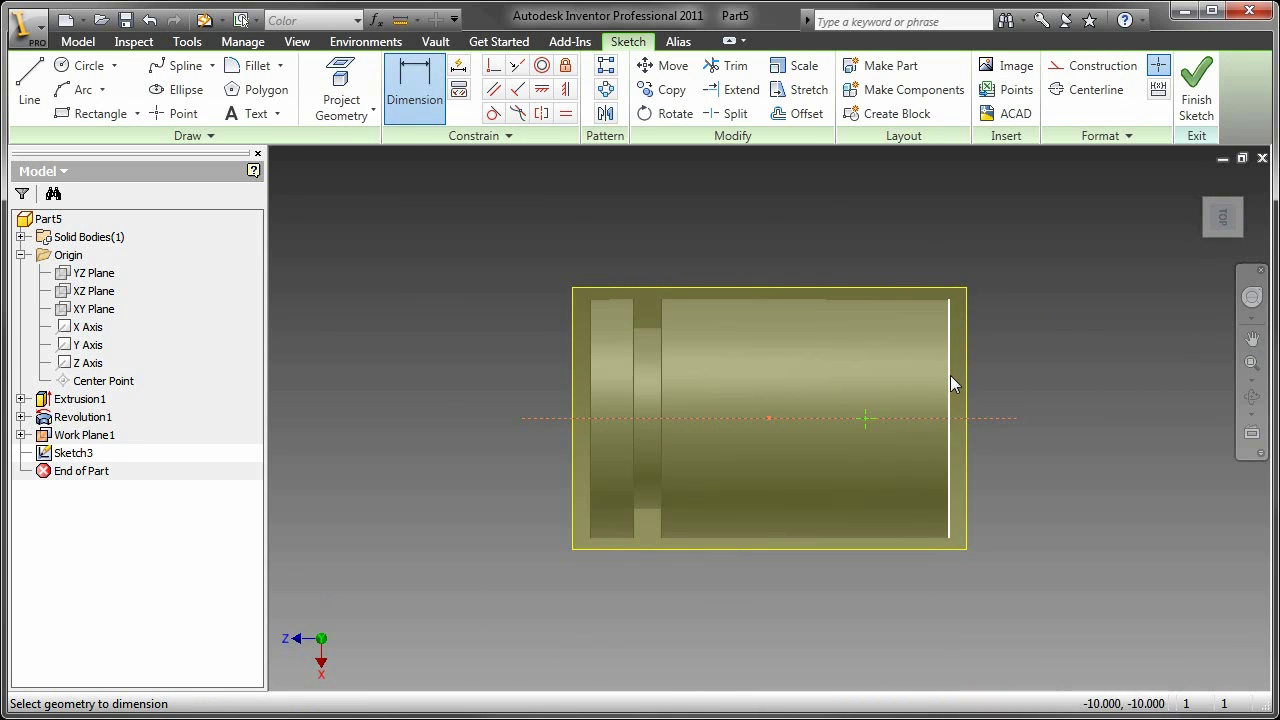
left_click(877, 418)
left_click(932, 249)
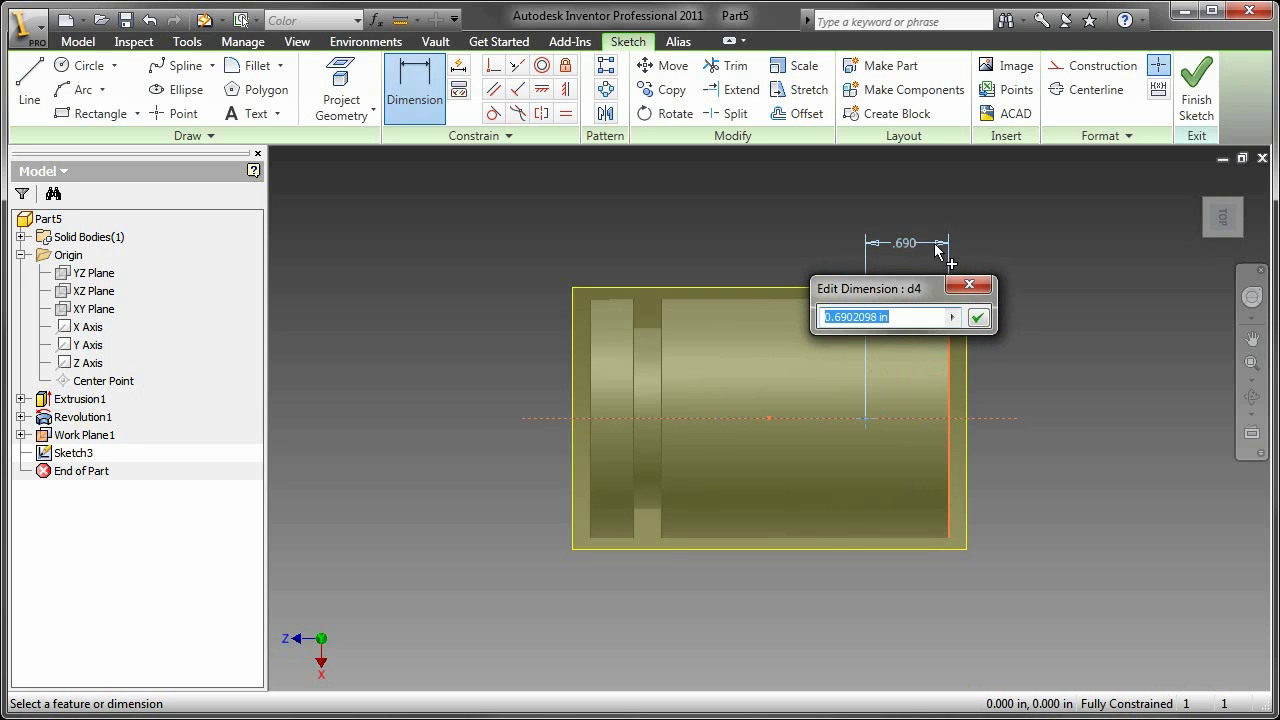
type(".625")
key("Return")
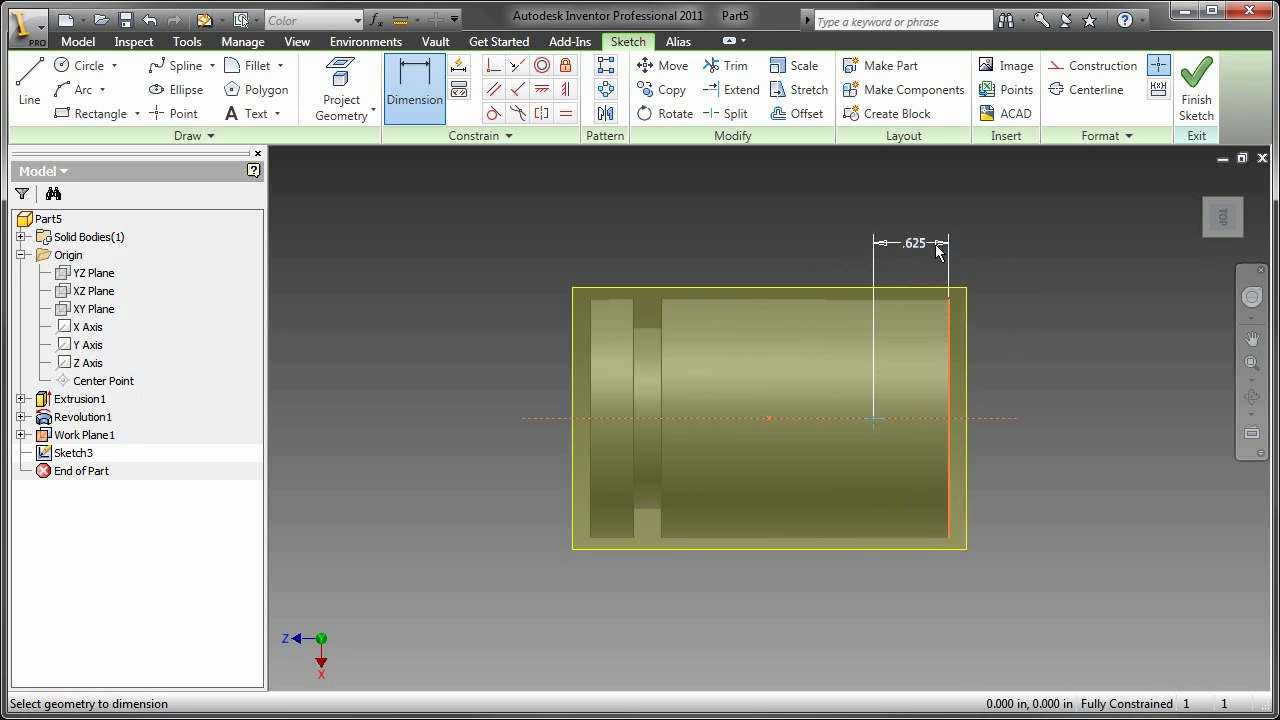
right_click(787, 243)
left_click(786, 212)
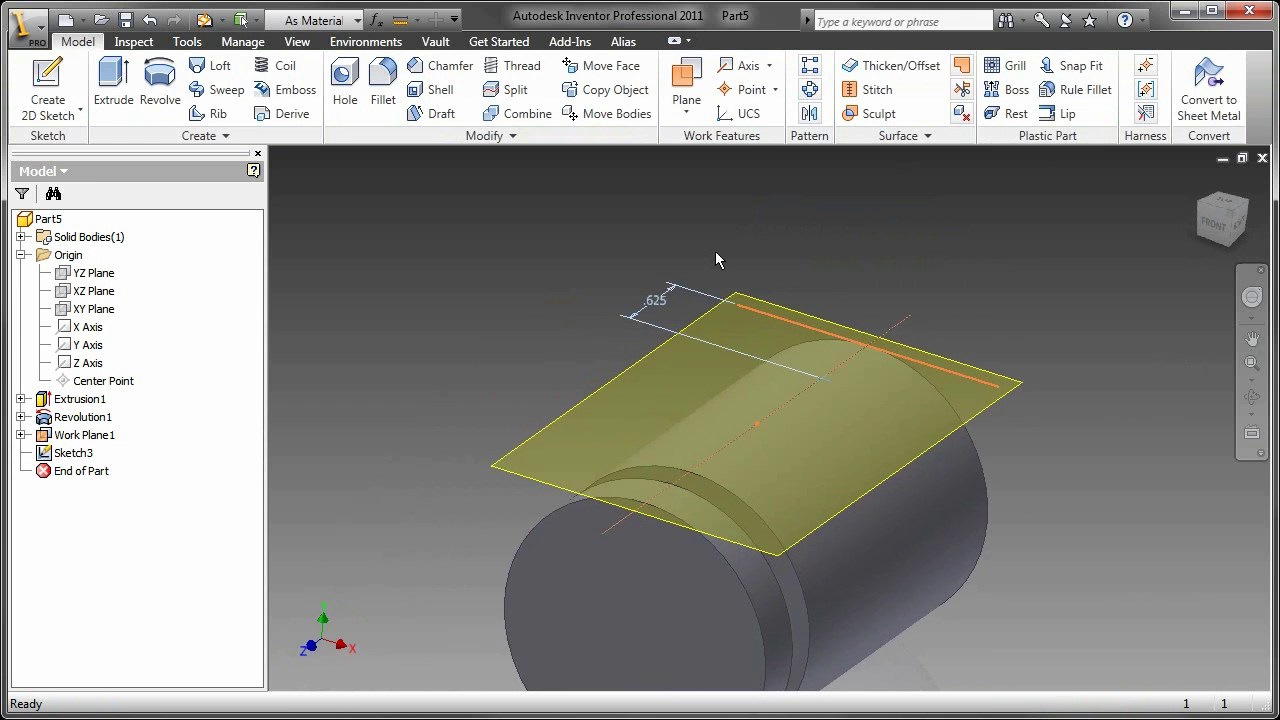
- Create a 1/4-20 UNC tapped hole at the sketch point, with Through All termination and 0.75 in thread depth
left_click(856, 329)
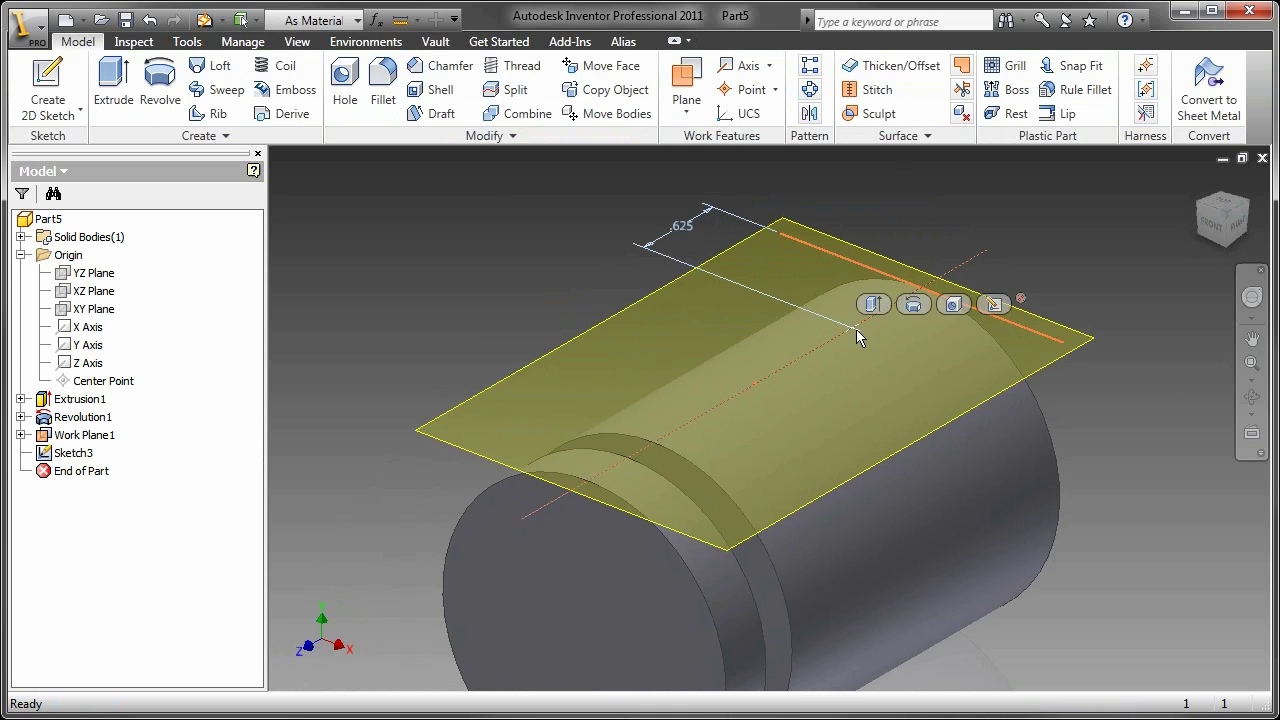
left_click(955, 305)
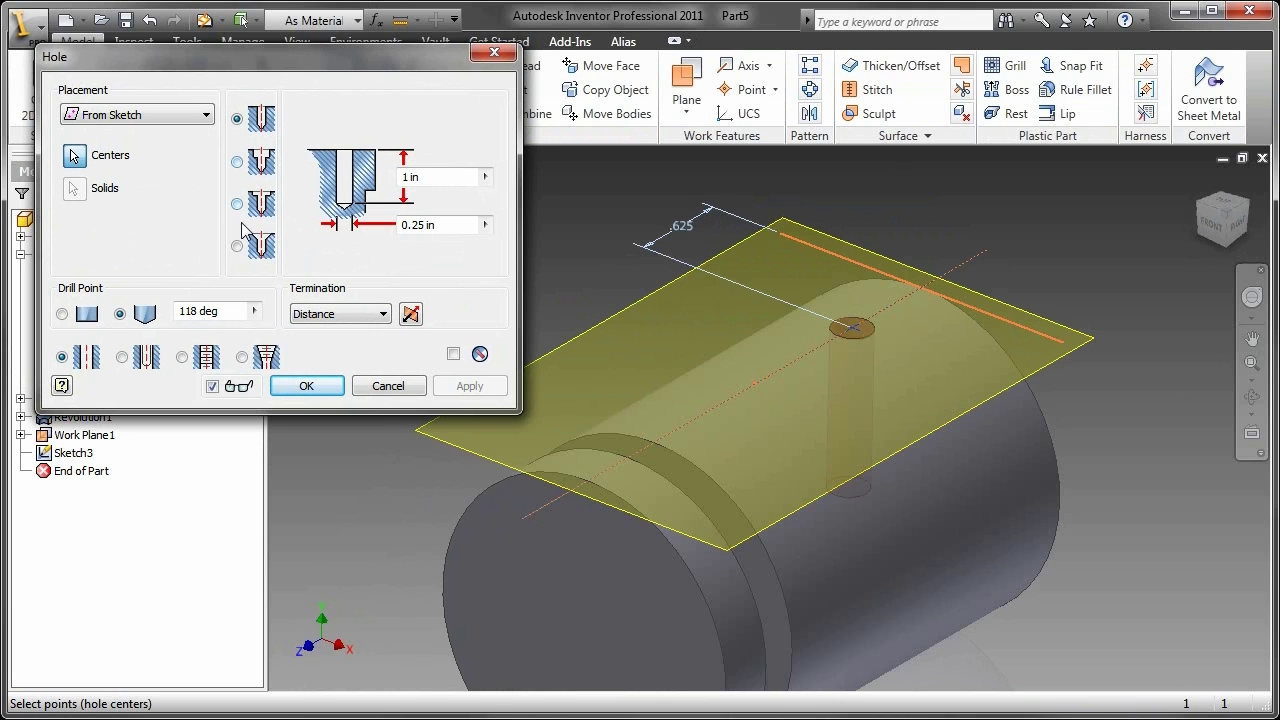
left_click(182, 357)
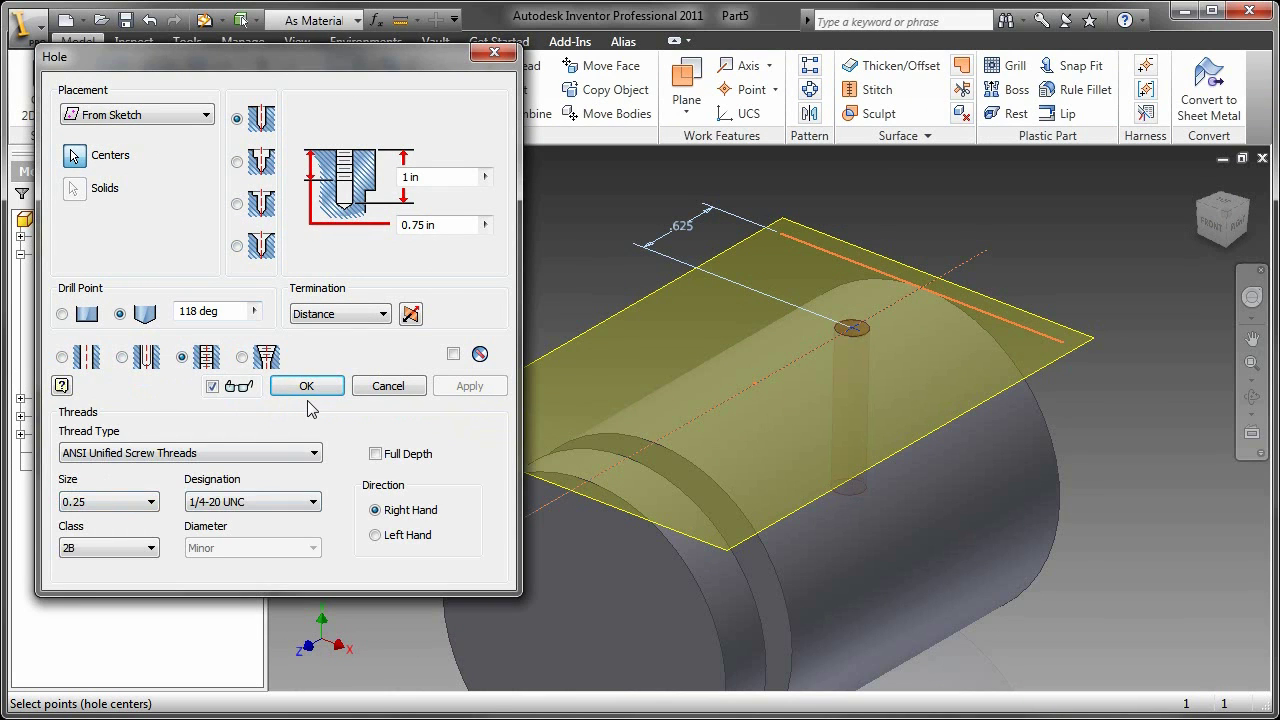
left_click(370, 314)
left_click(362, 346)
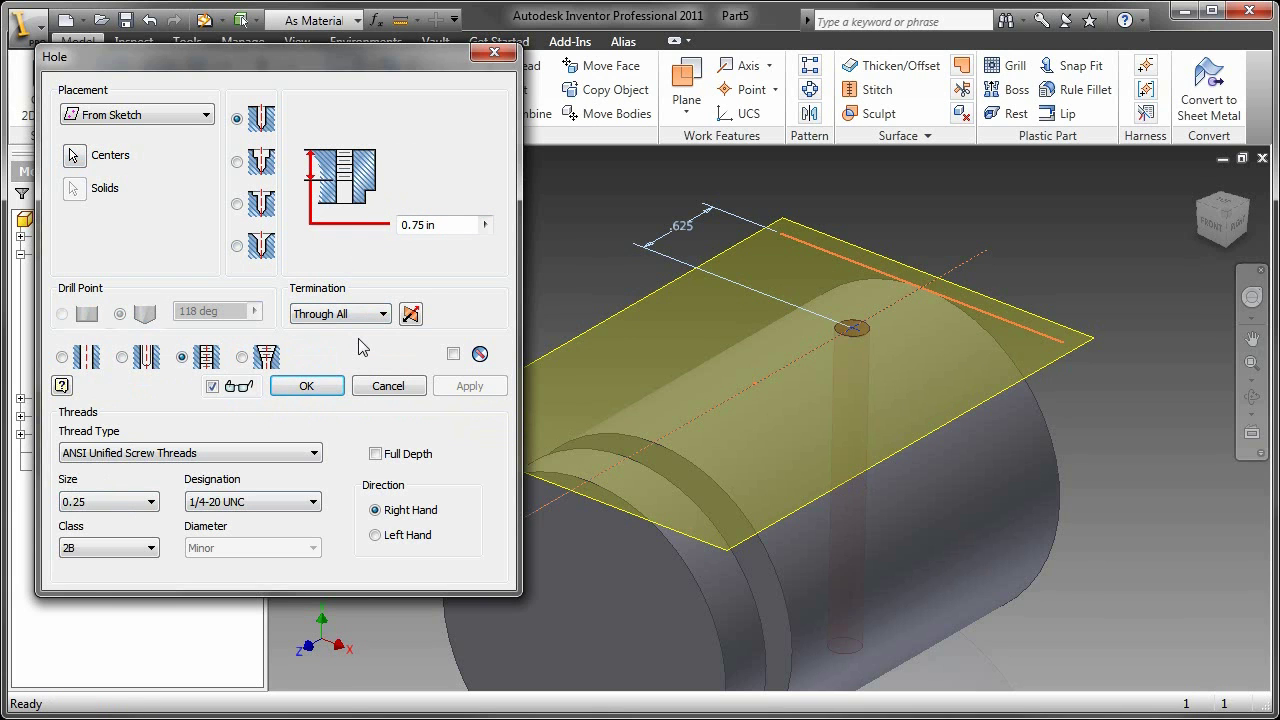
left_click(306, 386)
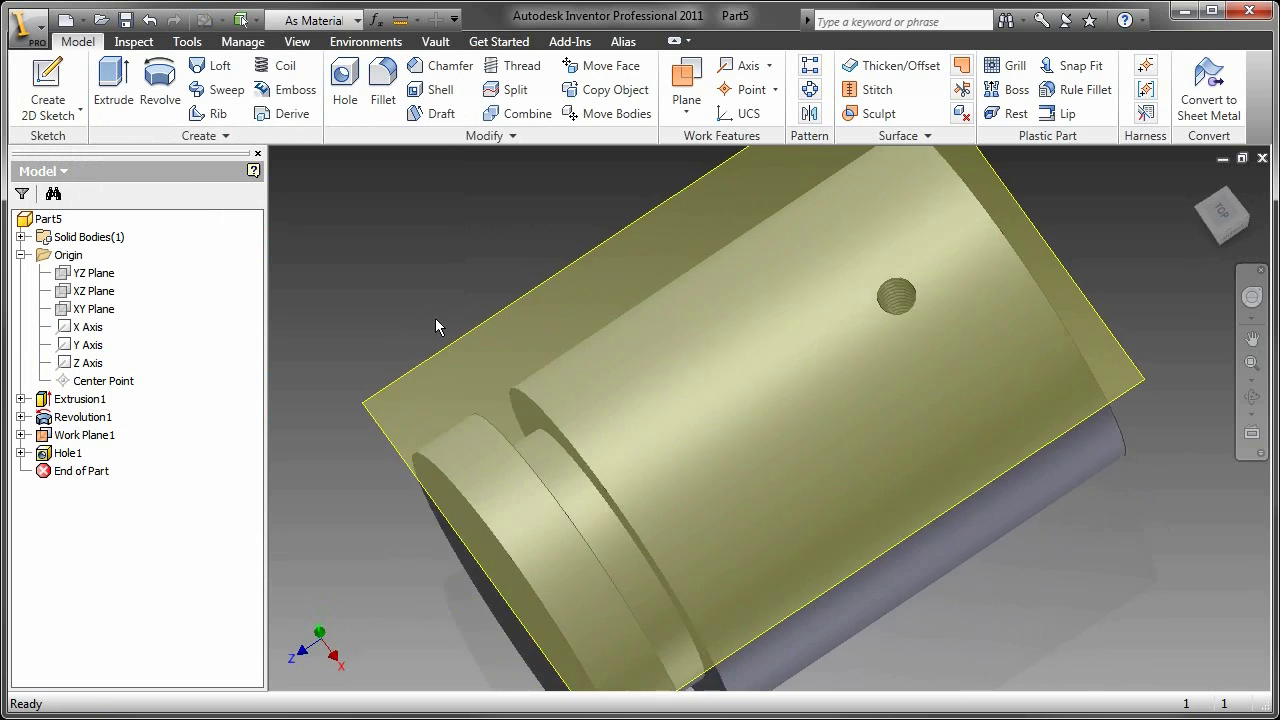
- Hide the work plane tangent to the upper side of the cylinder and return to the home view
left_click(481, 330)
right_click(481, 335)
left_click(520, 526)
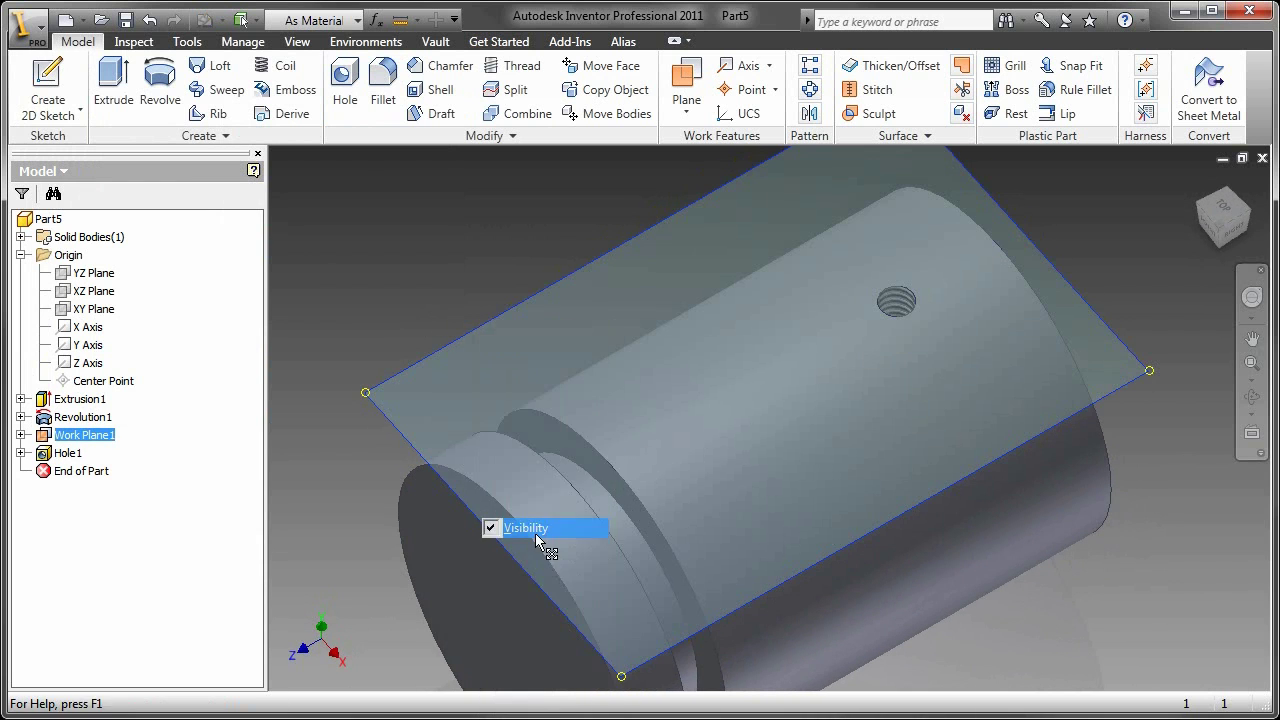
key("F6")
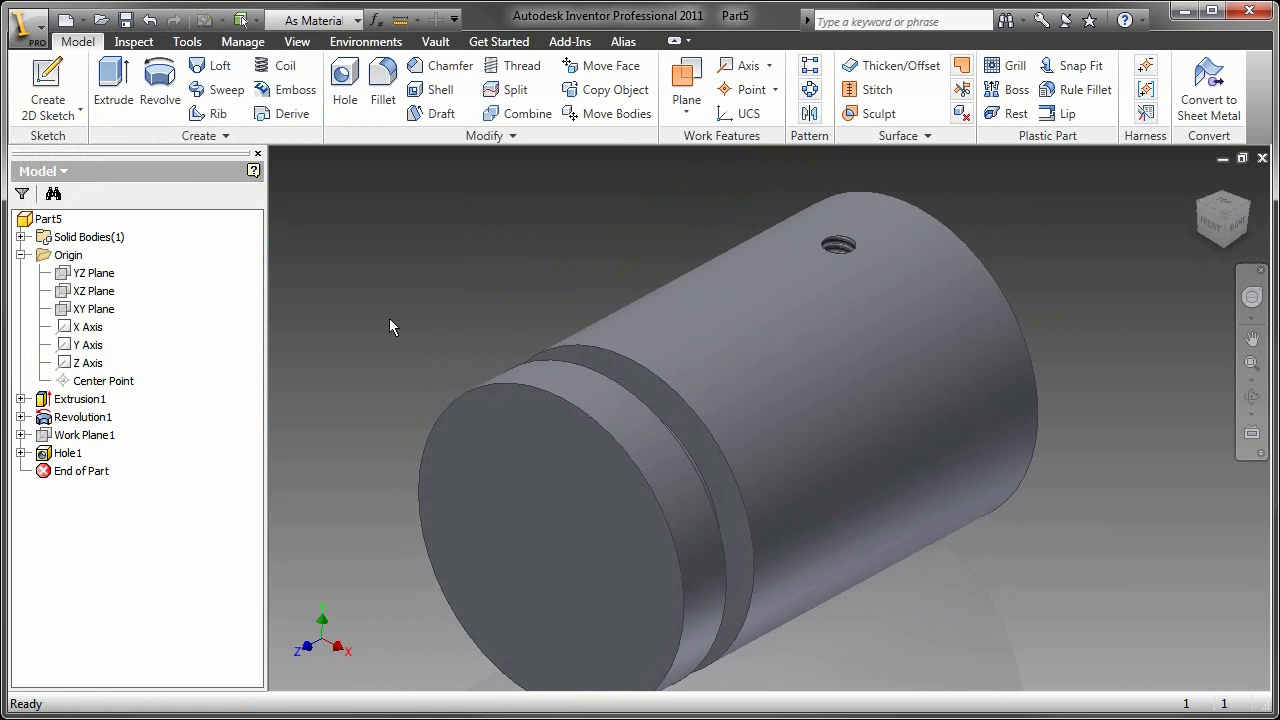
- Create a work plane through the Z axis at -30 degrees to the XZ plane
left_click(688, 76)
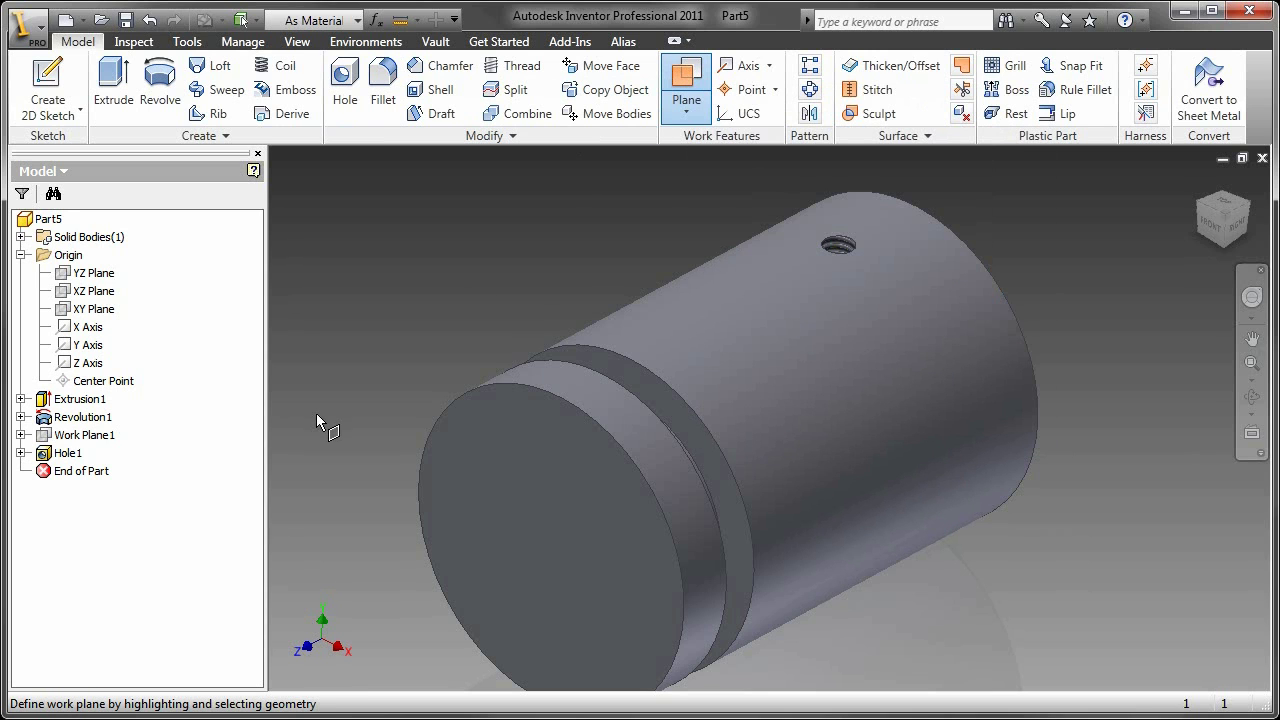
left_click(97, 291)
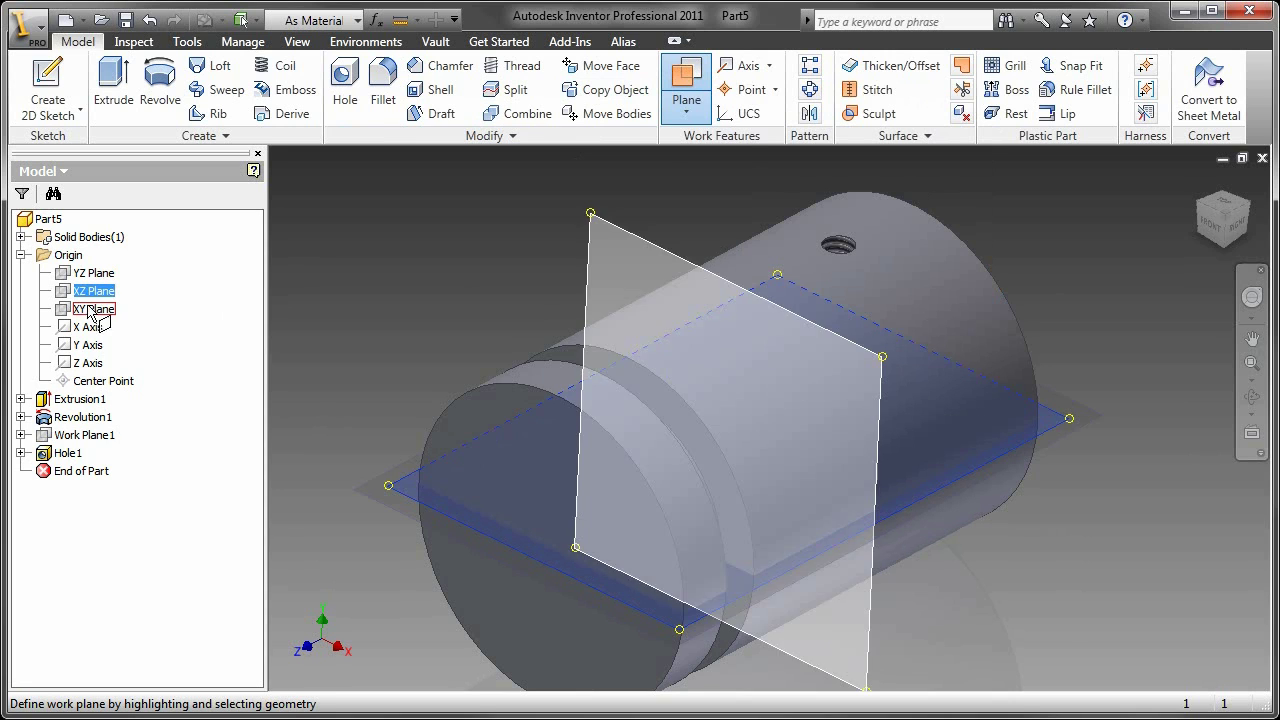
left_click(86, 362)
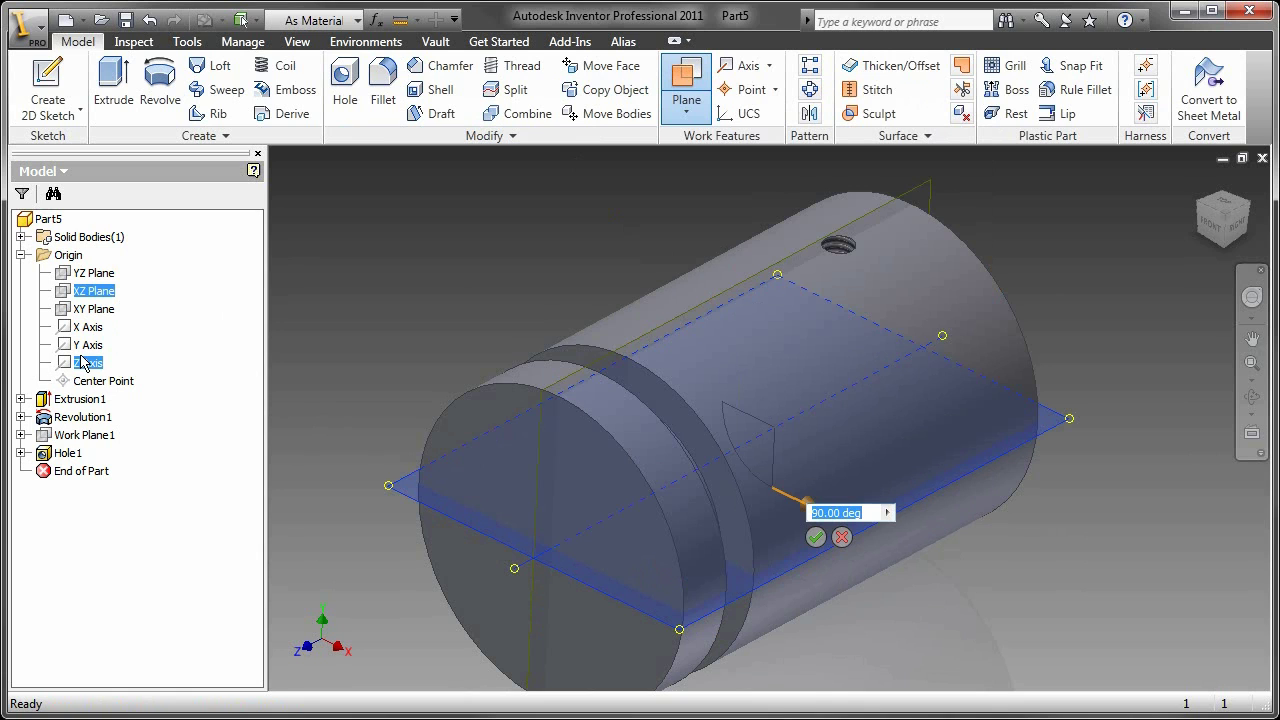
left_click_drag(800, 505, 721, 390)
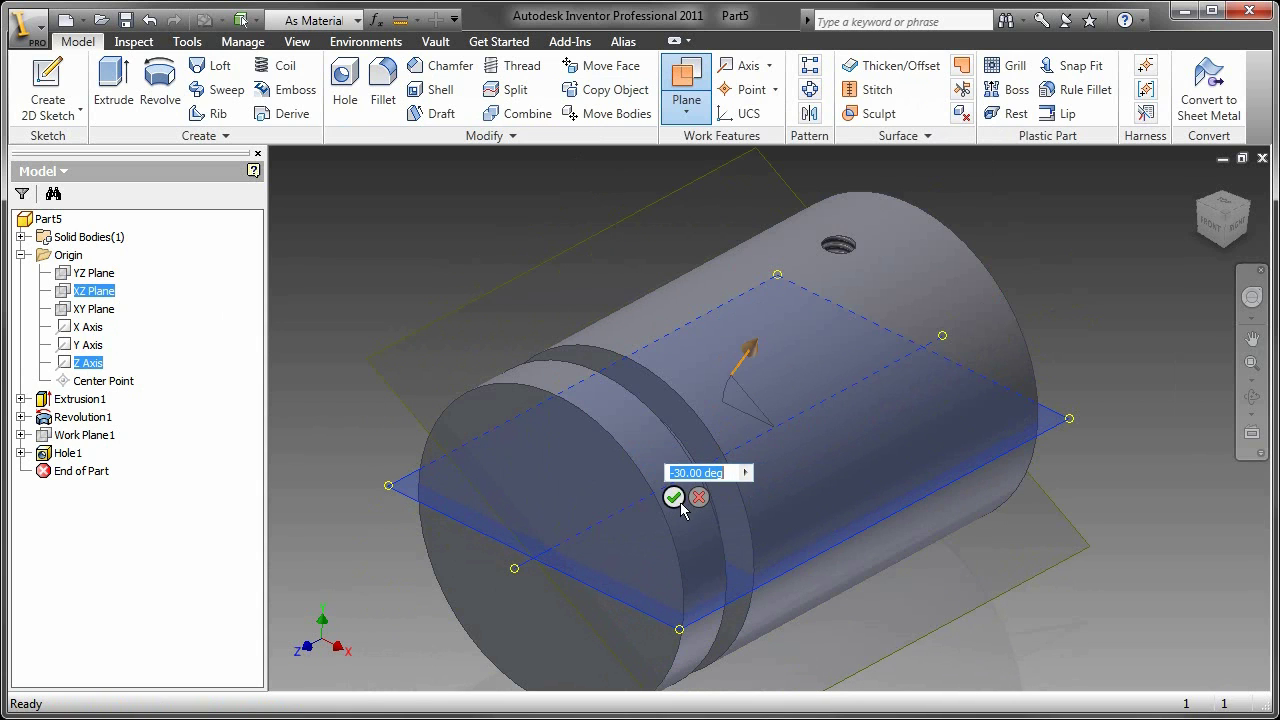
left_click(673, 497)
key("F6")
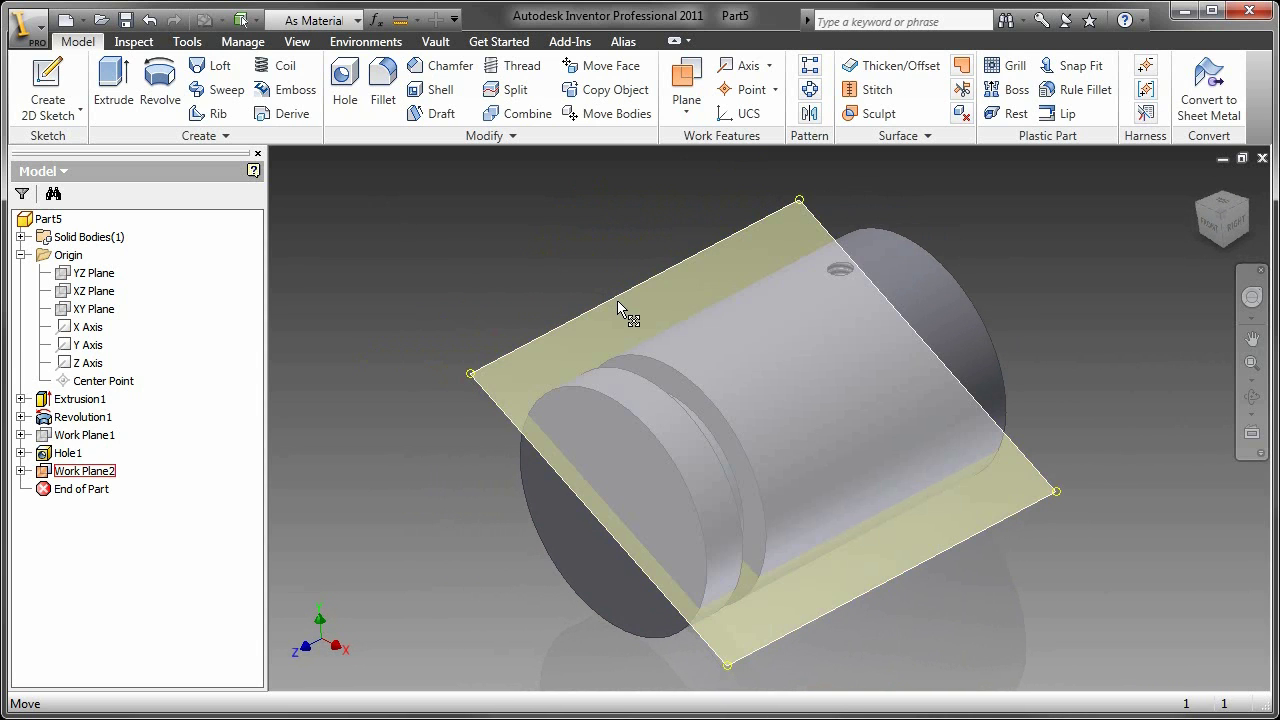
- Create a work plane parallel to the angled plane and tangent to the cylinder's outer face
left_click(686, 85)
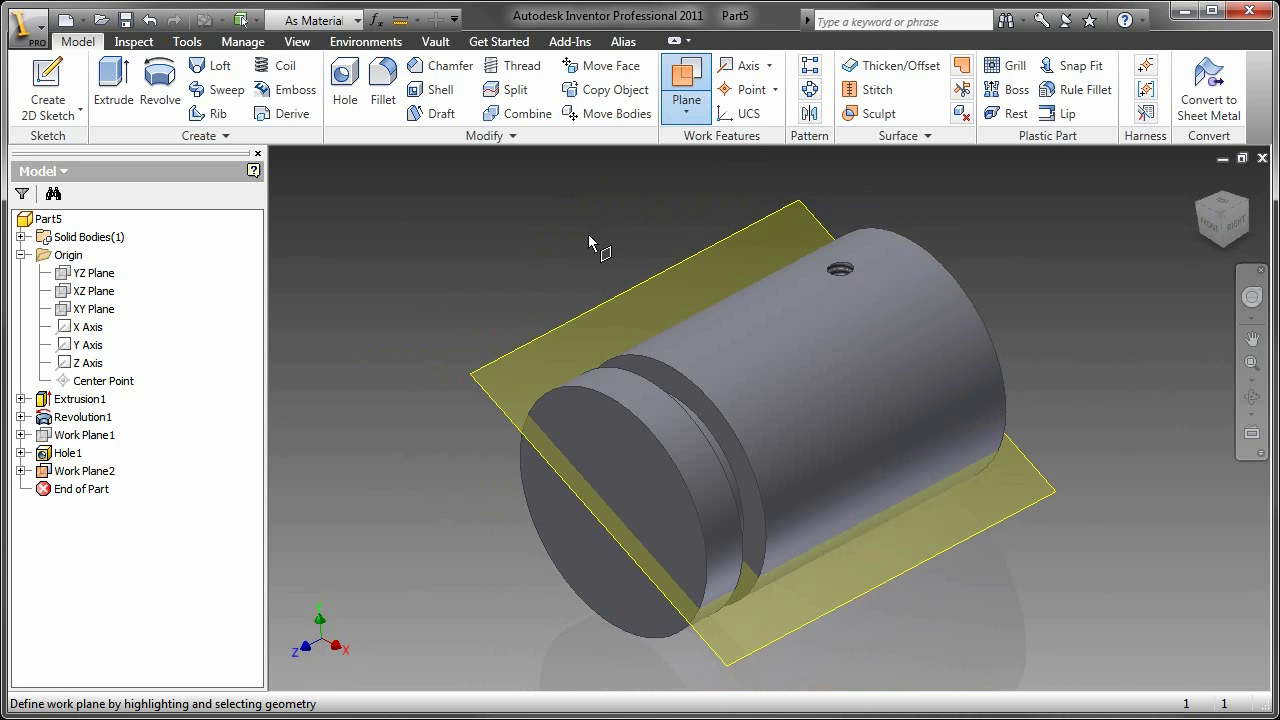
left_click(605, 298)
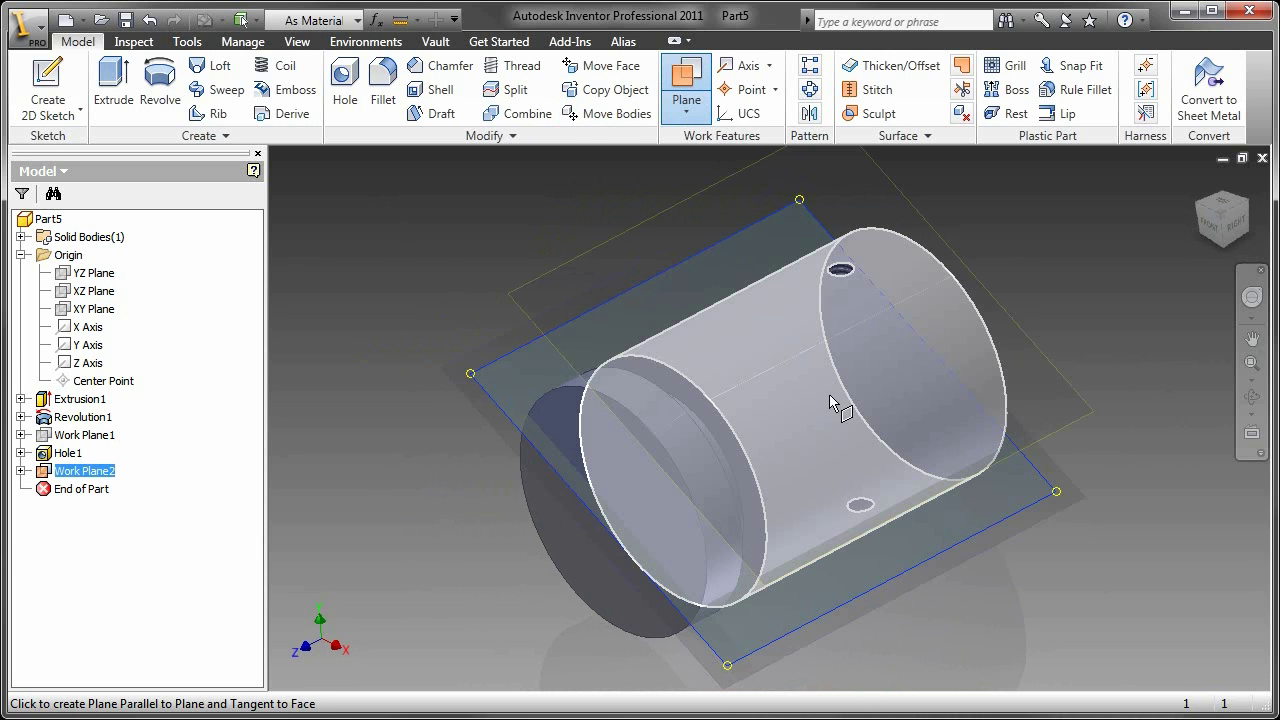
left_click(841, 396)
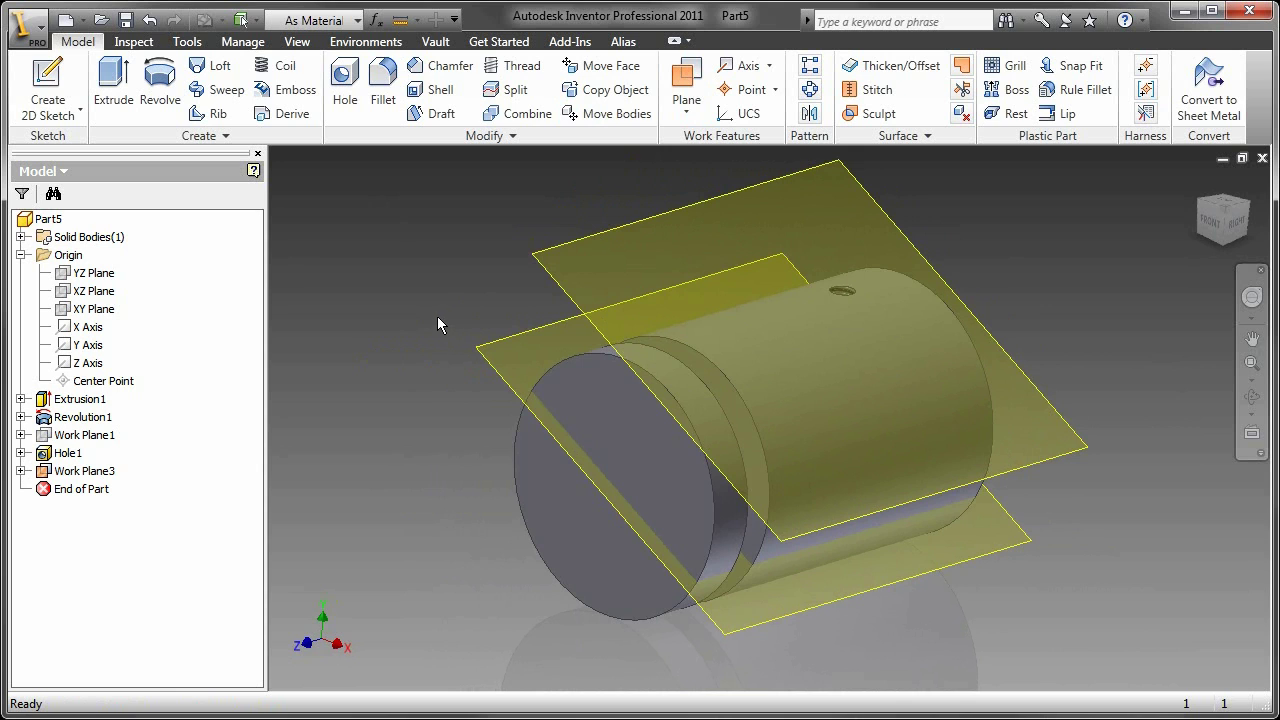
- Hide the angled work plane that passes through the cylinder's axis
right_click(437, 316)
left_click(408, 294)
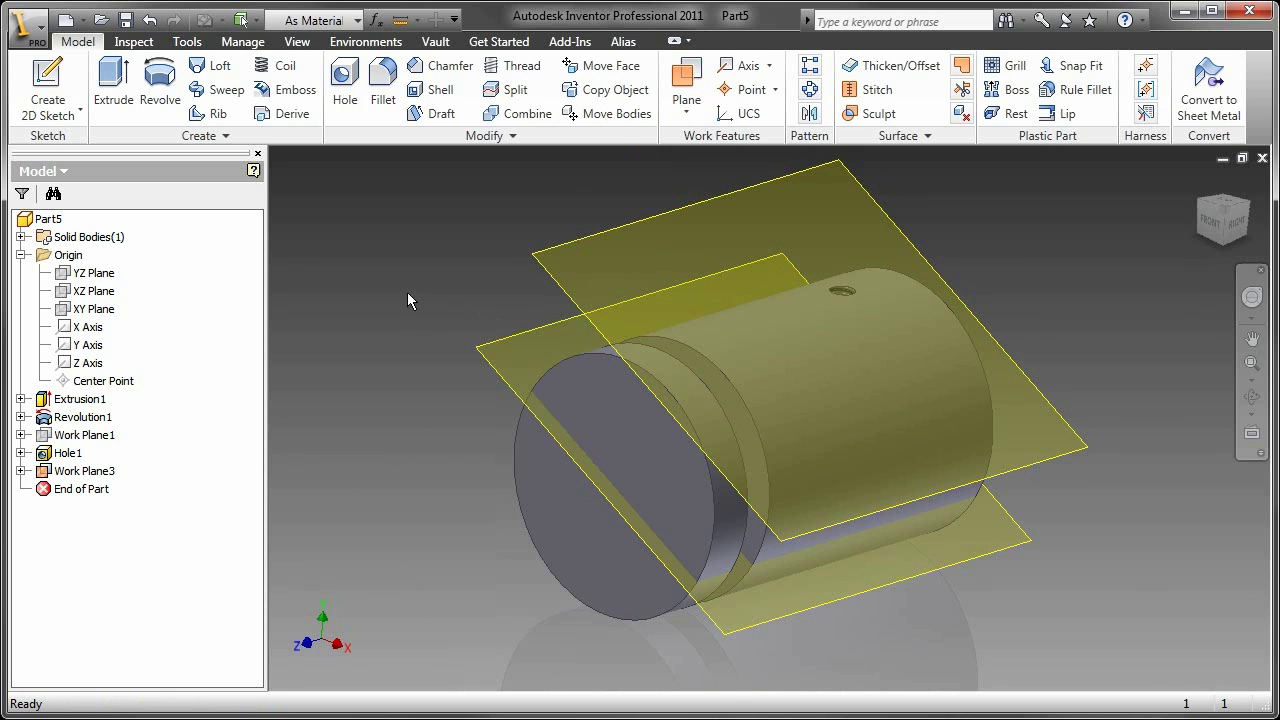
right_click(529, 335)
left_click(575, 572)
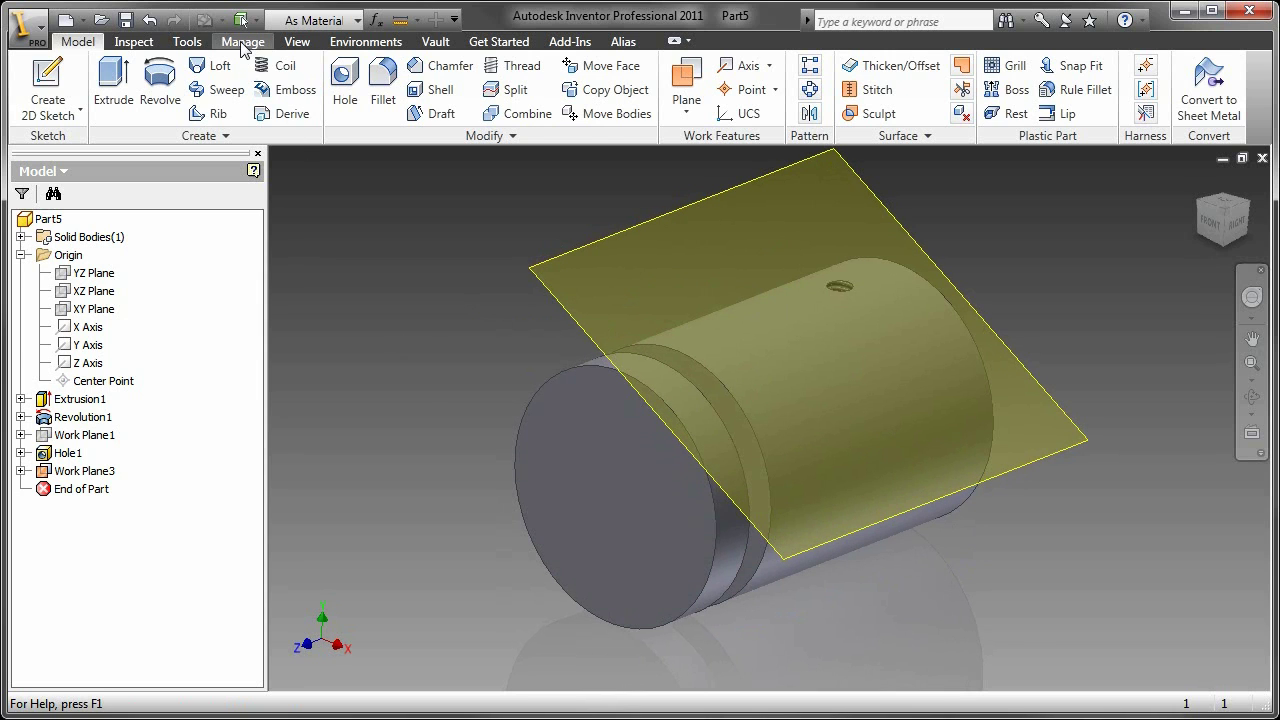
- Try values of -35 and -60 degrees for parameter d12, the angle of the work plane through the axis
left_click(244, 44)
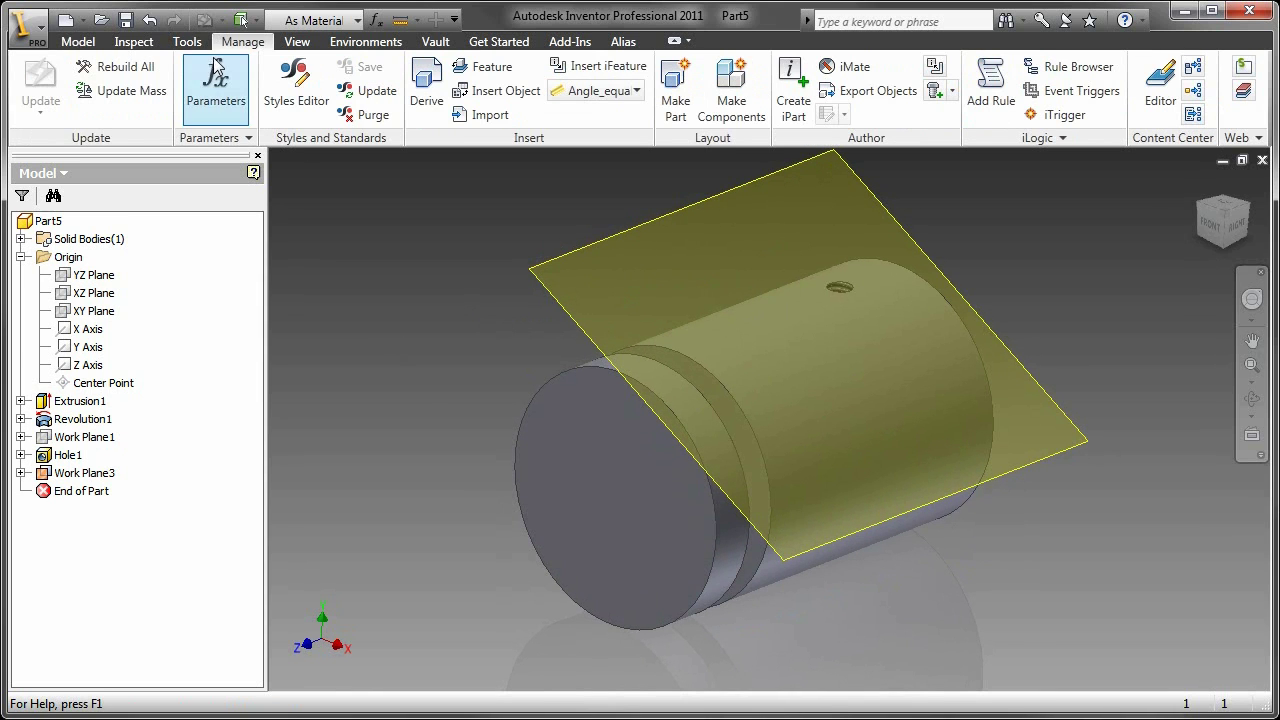
left_click(213, 75)
middle_click_drag(796, 444, 982, 420)
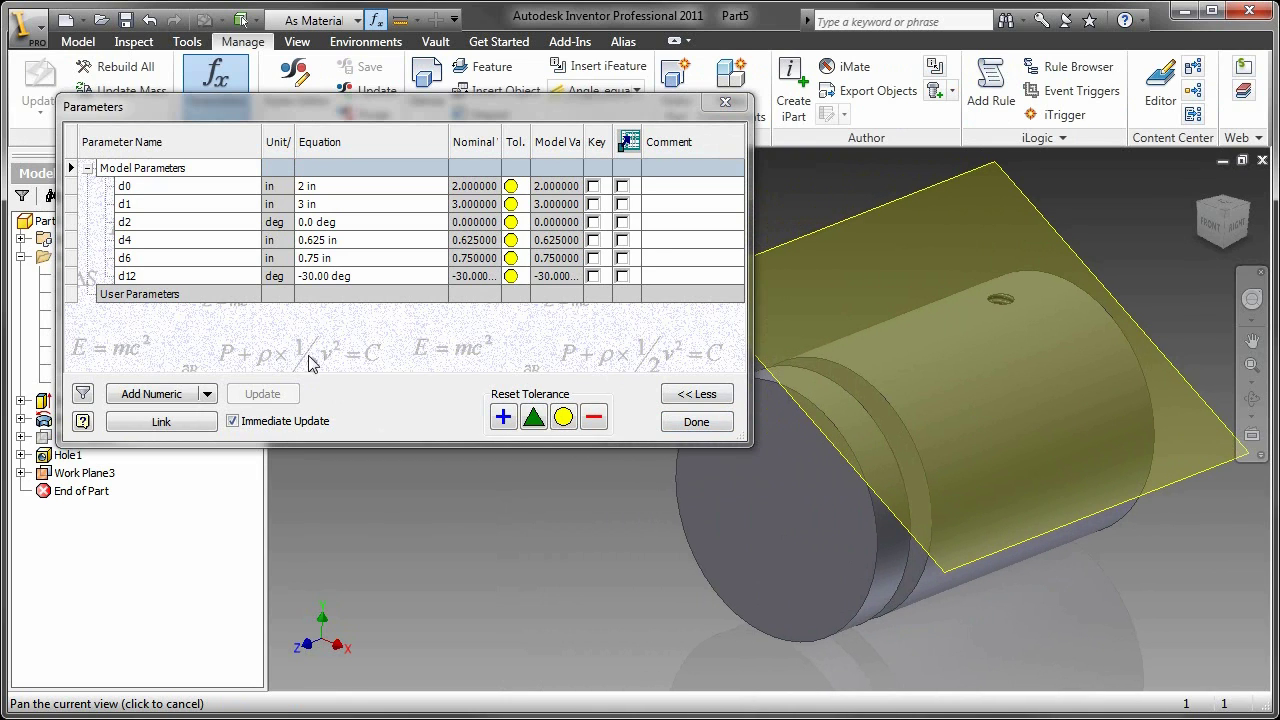
left_click(315, 280)
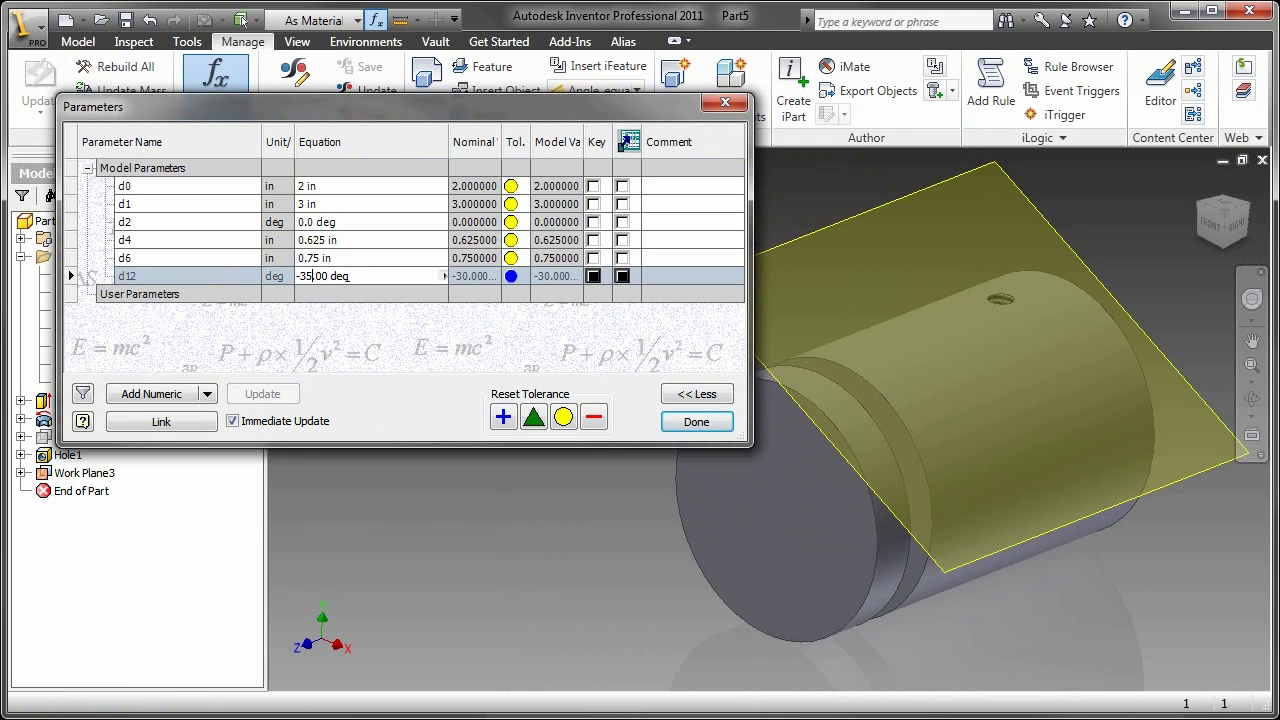
key("Return")
left_click(315, 280)
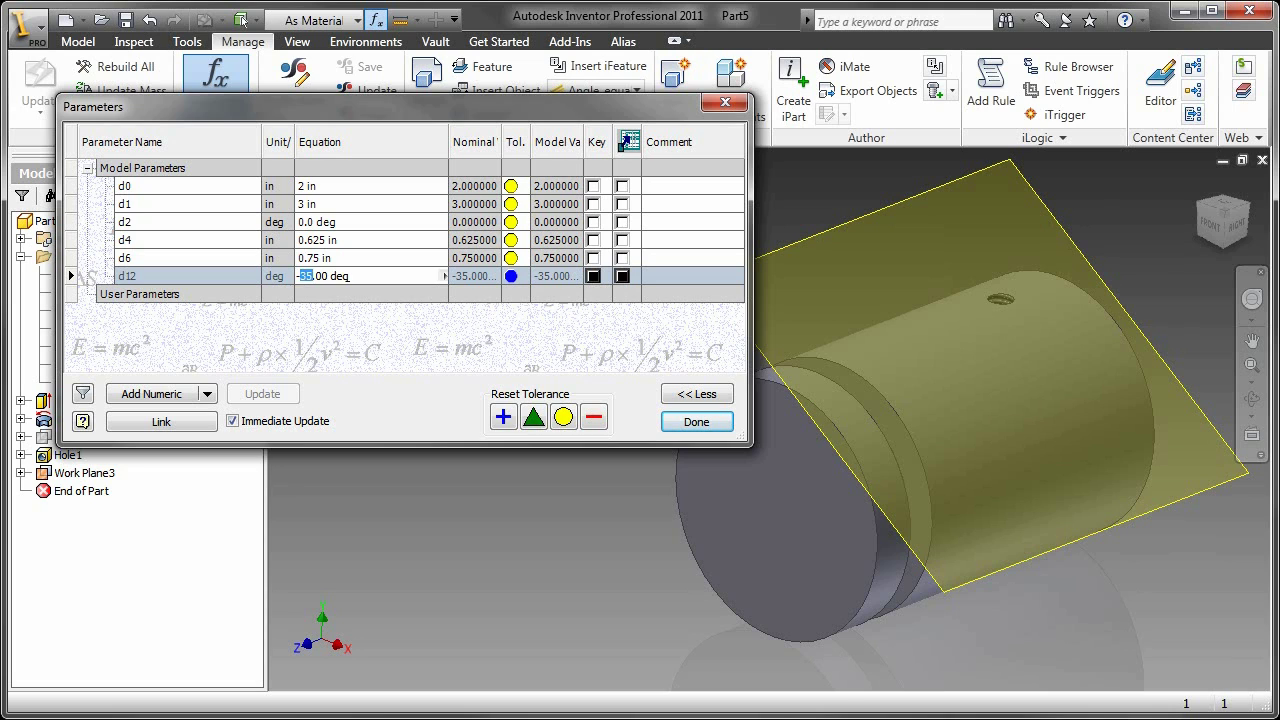
key("Return")
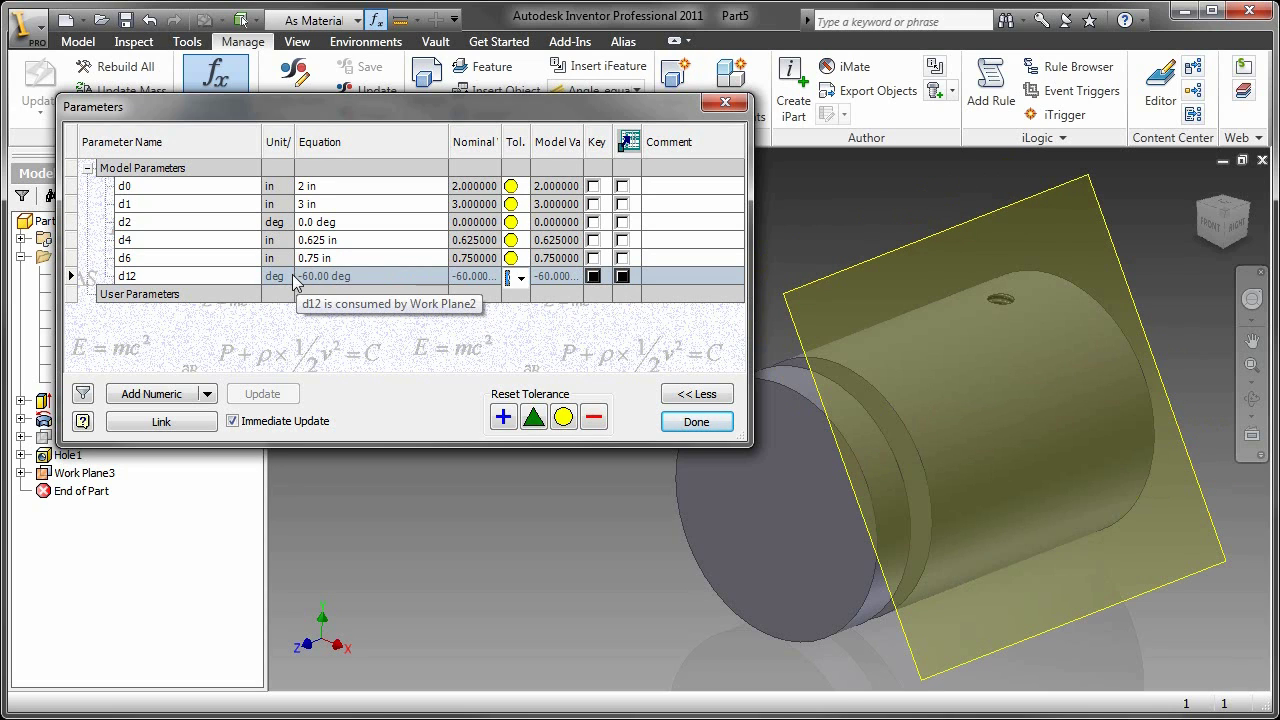
- Set the angle parameter d12 back to -30 degrees
left_click(318, 280)
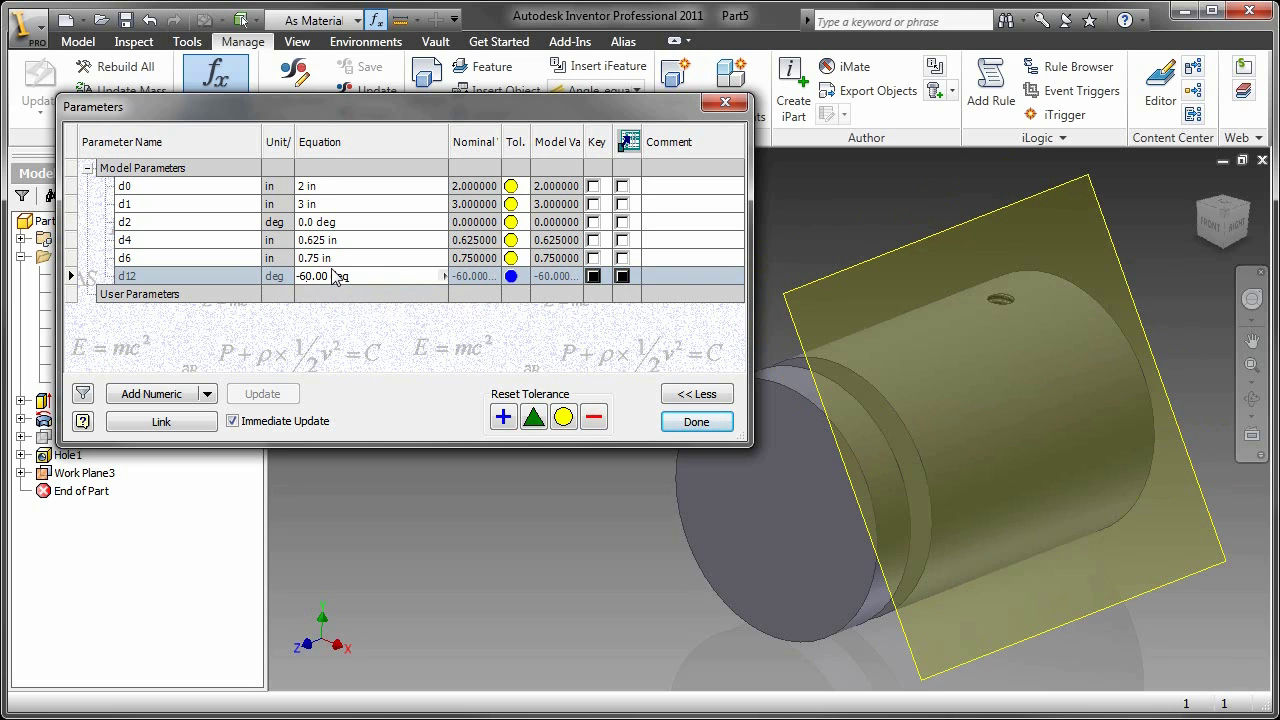
type("3")
key("Return")
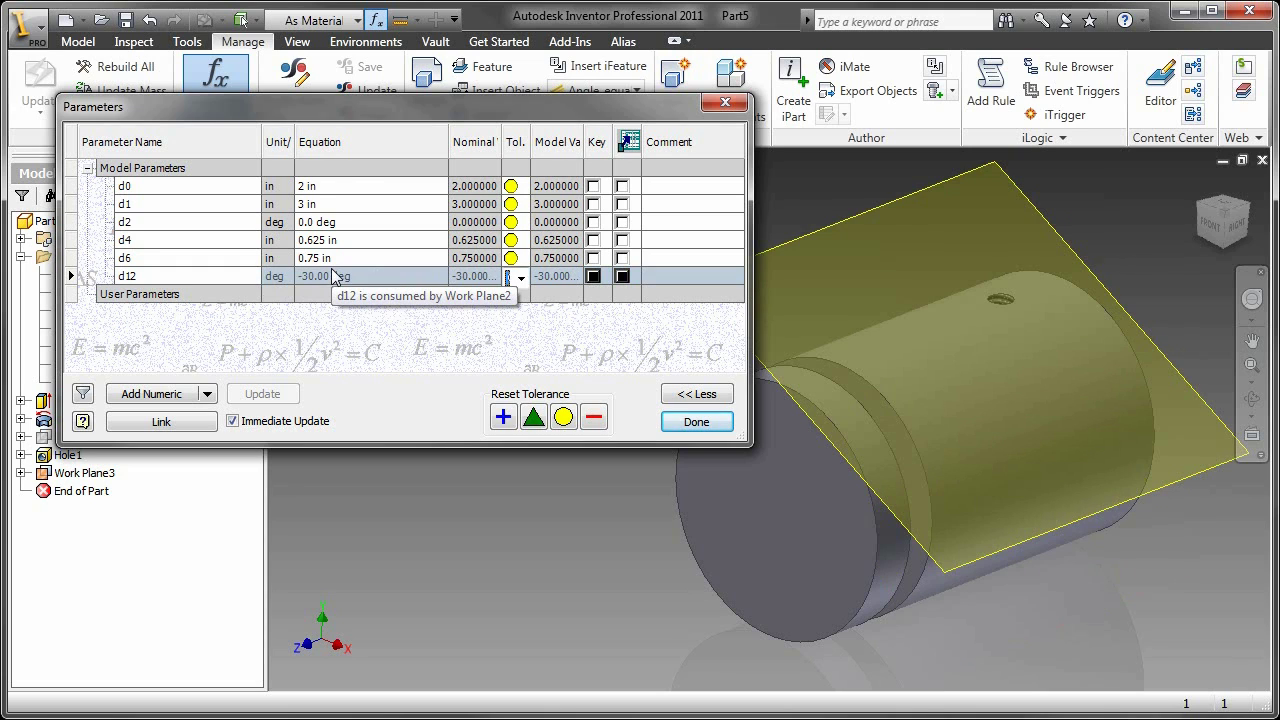
- Try a value of 6 in for parameter d0, the cylinder's diameter, and inspect how the tangent work plane follows
left_click(315, 187)
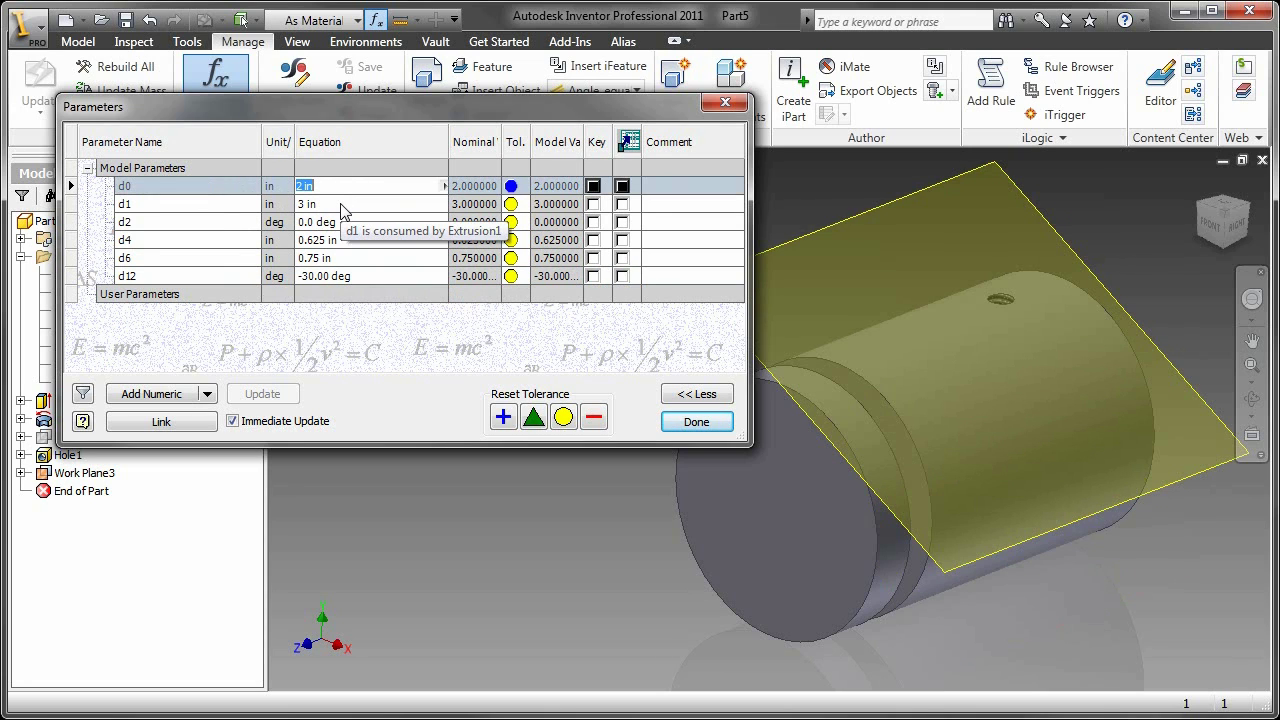
type("6")
key("Return")
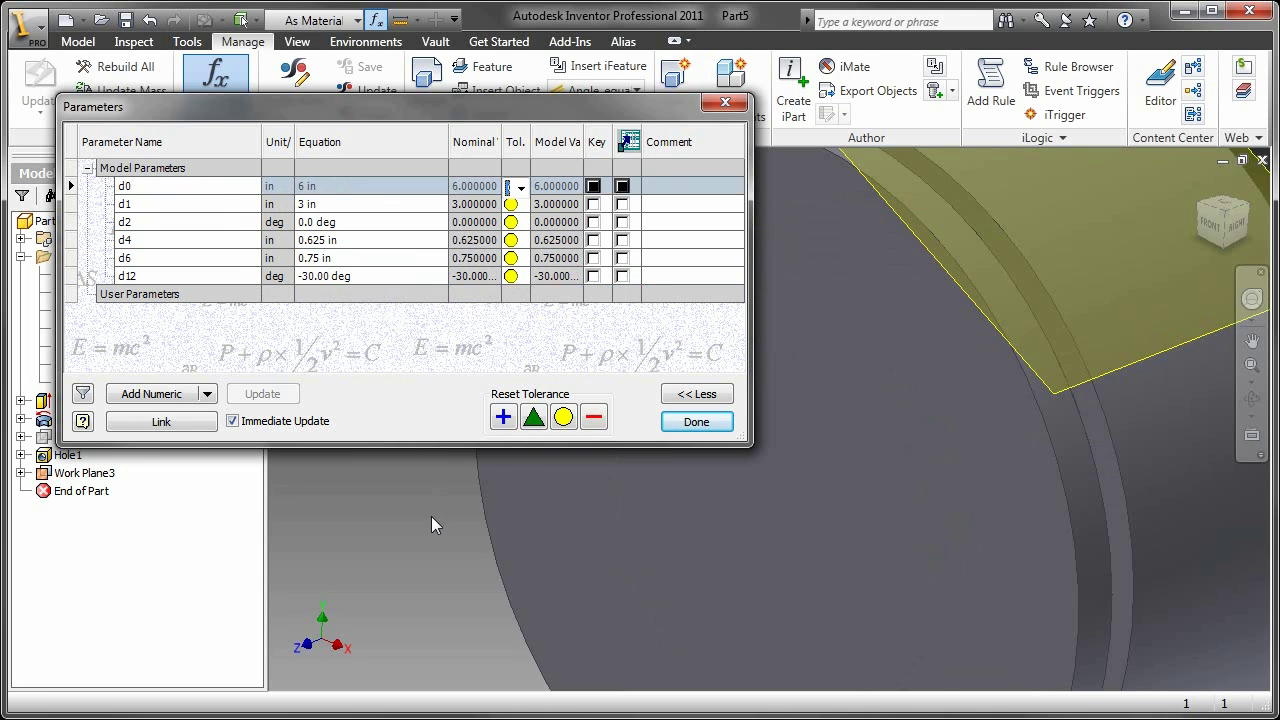
middle_click_drag(434, 525, 623, 512)
scroll(434, 518, "up", 3)
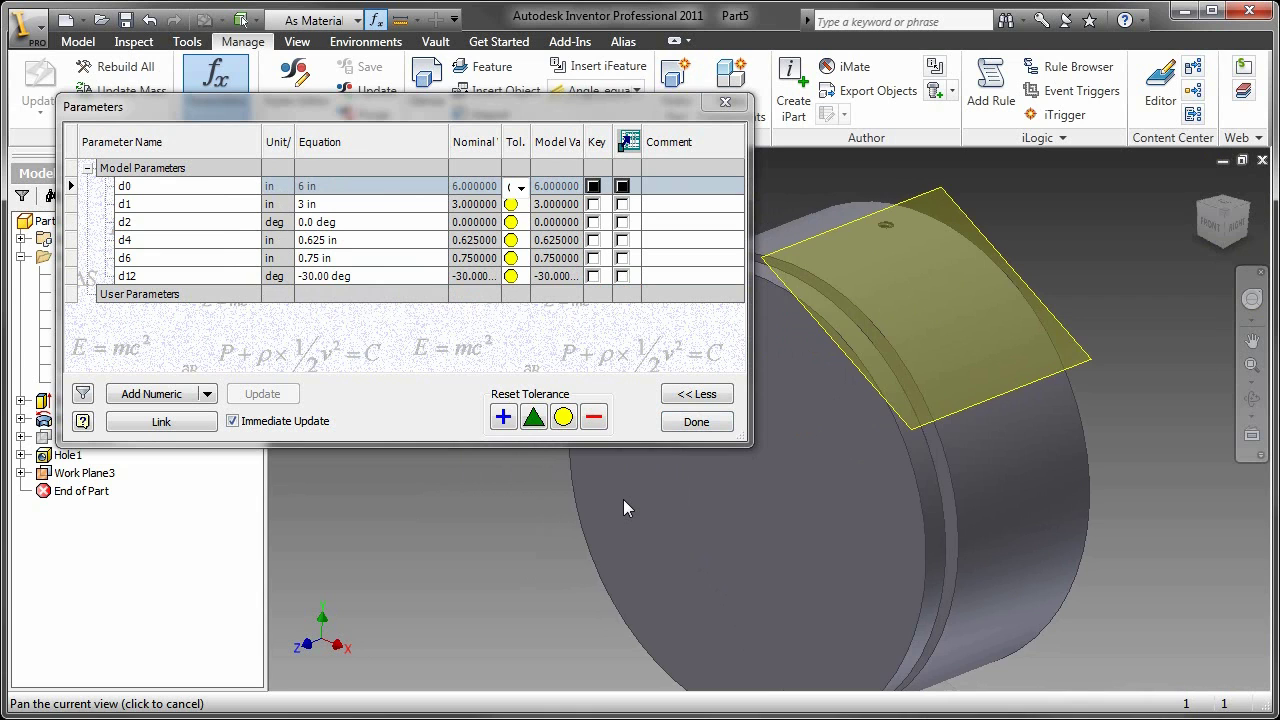
key("F6")
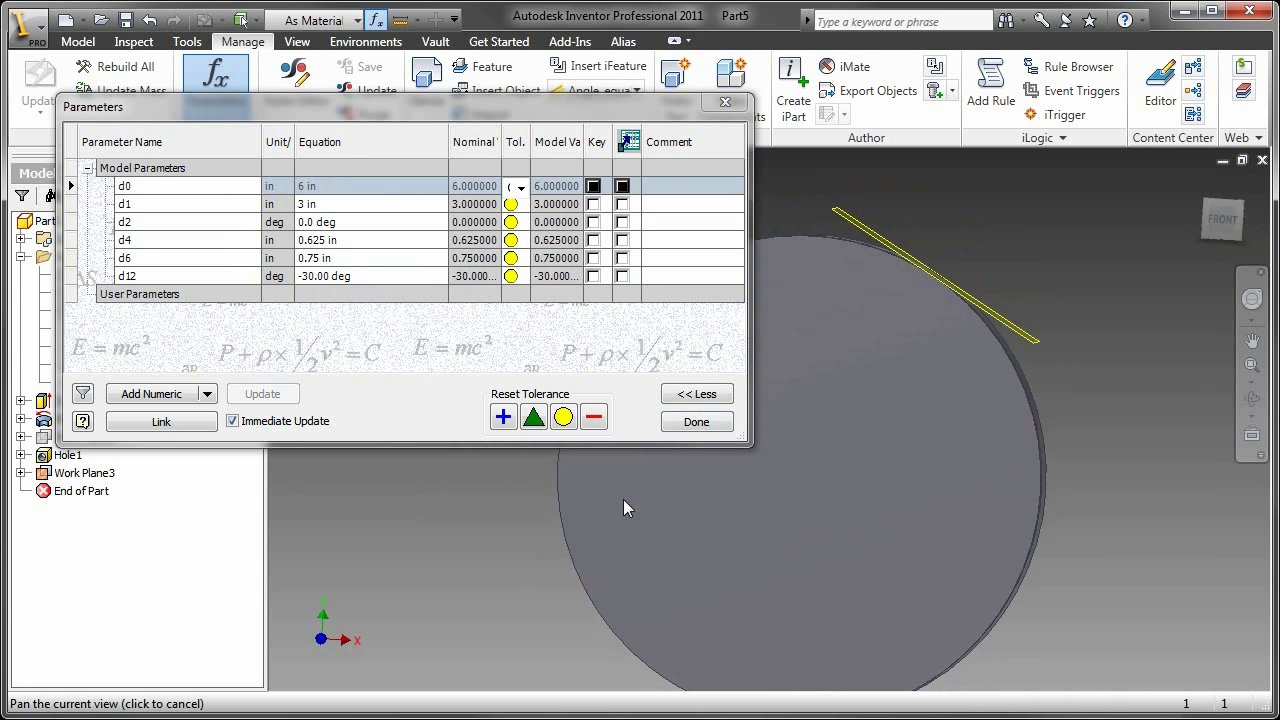
key("F6")
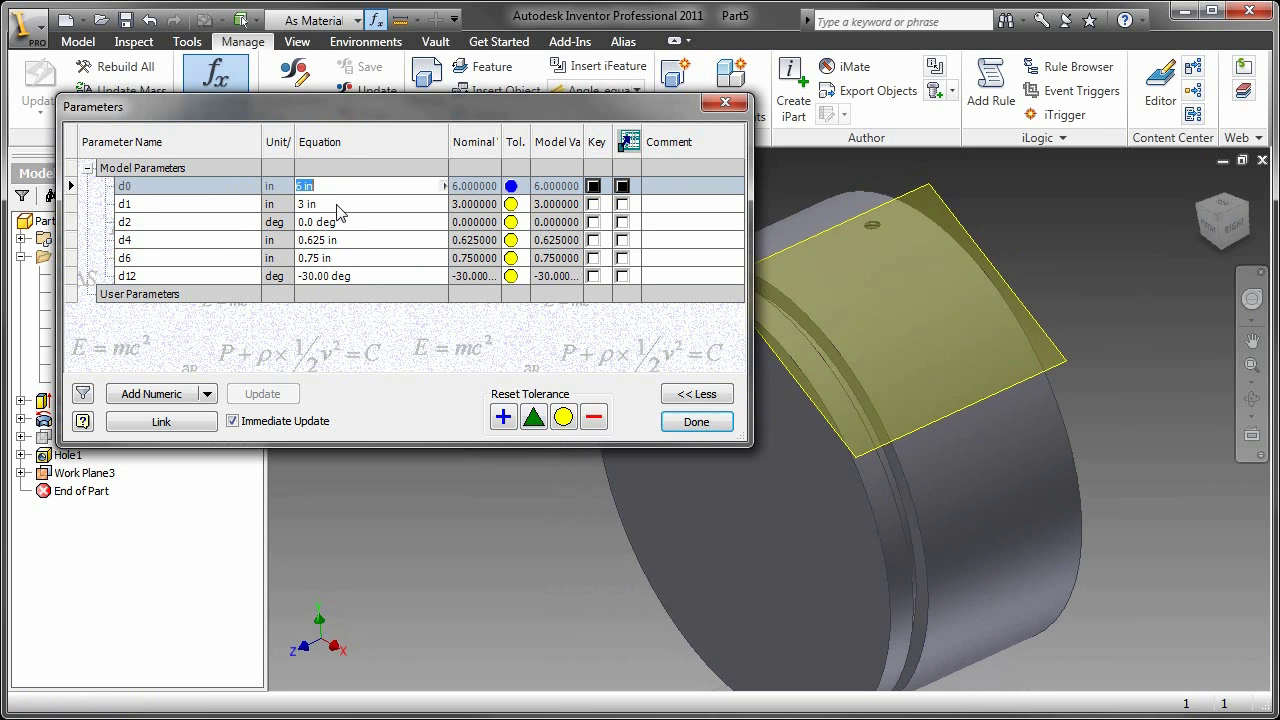
- Set the cylinder's diameter parameter d0 back to 2 in and close the parameter table
type("2")
key("Return")
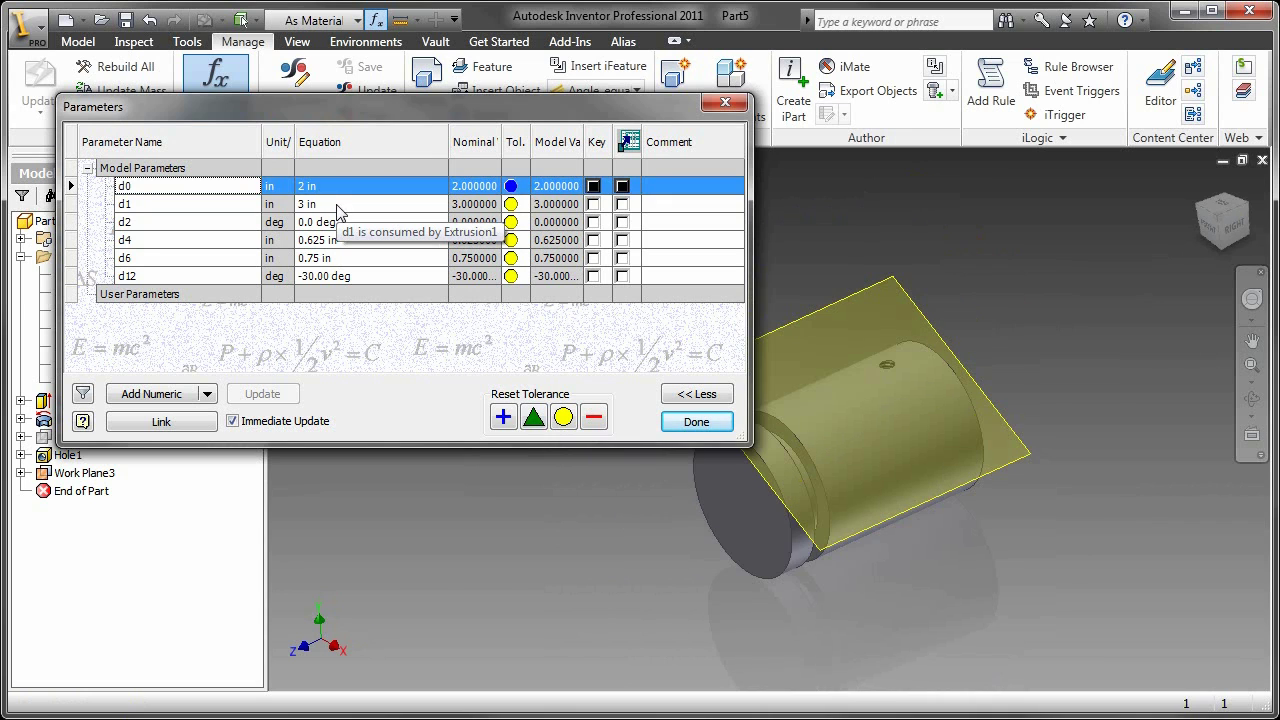
left_click(680, 423)
- Hide the angled work plane that is tangent to the cylinder's outer face
left_click(541, 322)
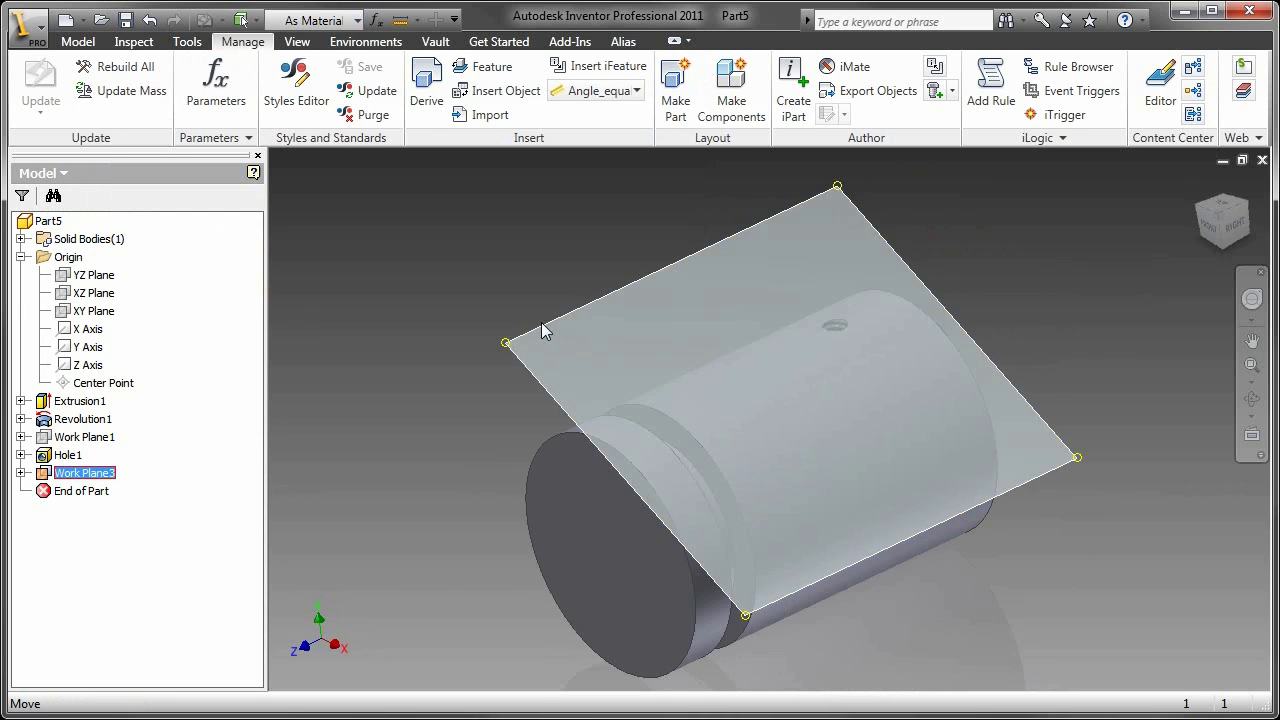
right_click(541, 322)
left_click(587, 525)
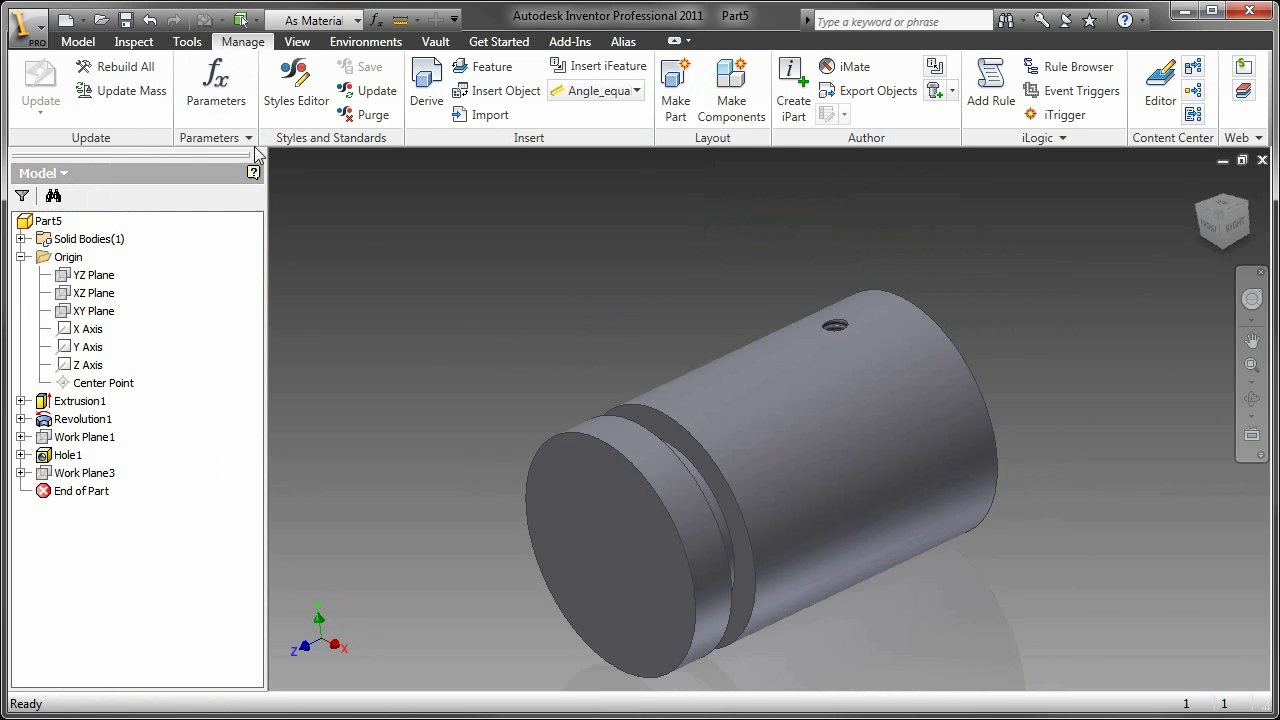
- Try the Midplane between Two Parallel Planes option on the groove's two side walls, and undo the resulting work plane
left_click(78, 41)
left_click(686, 104)
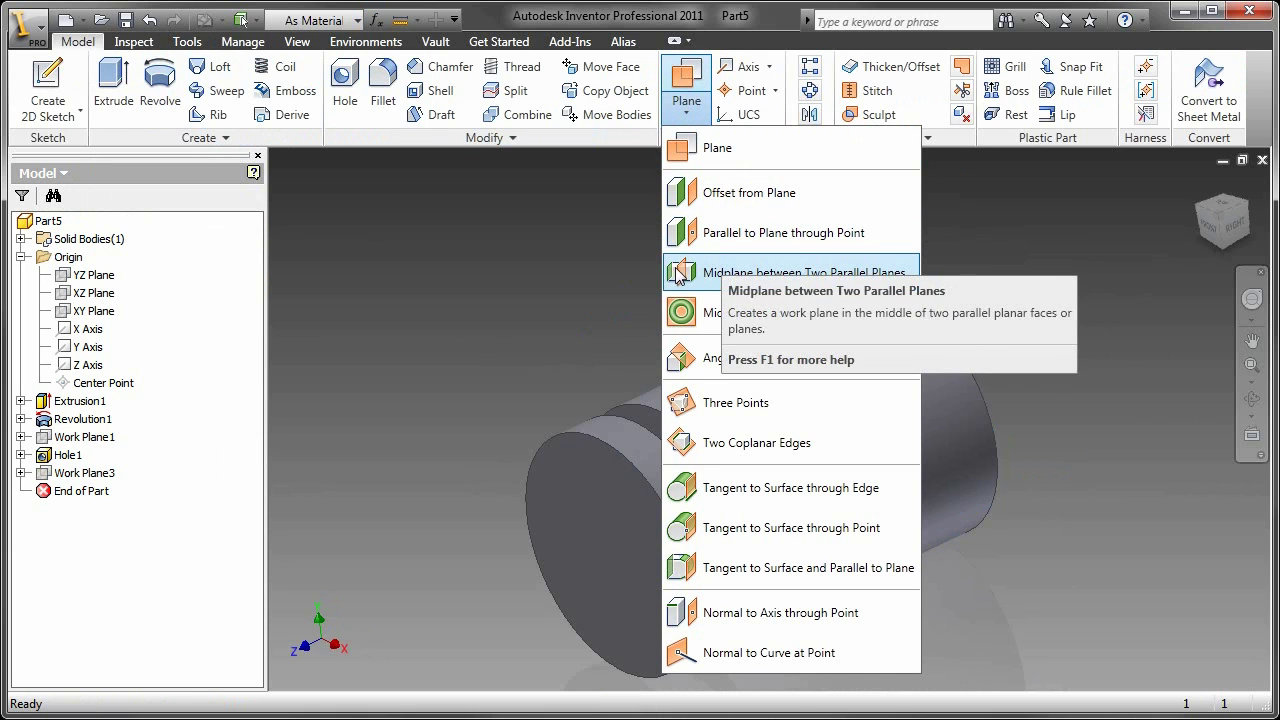
left_click(708, 270)
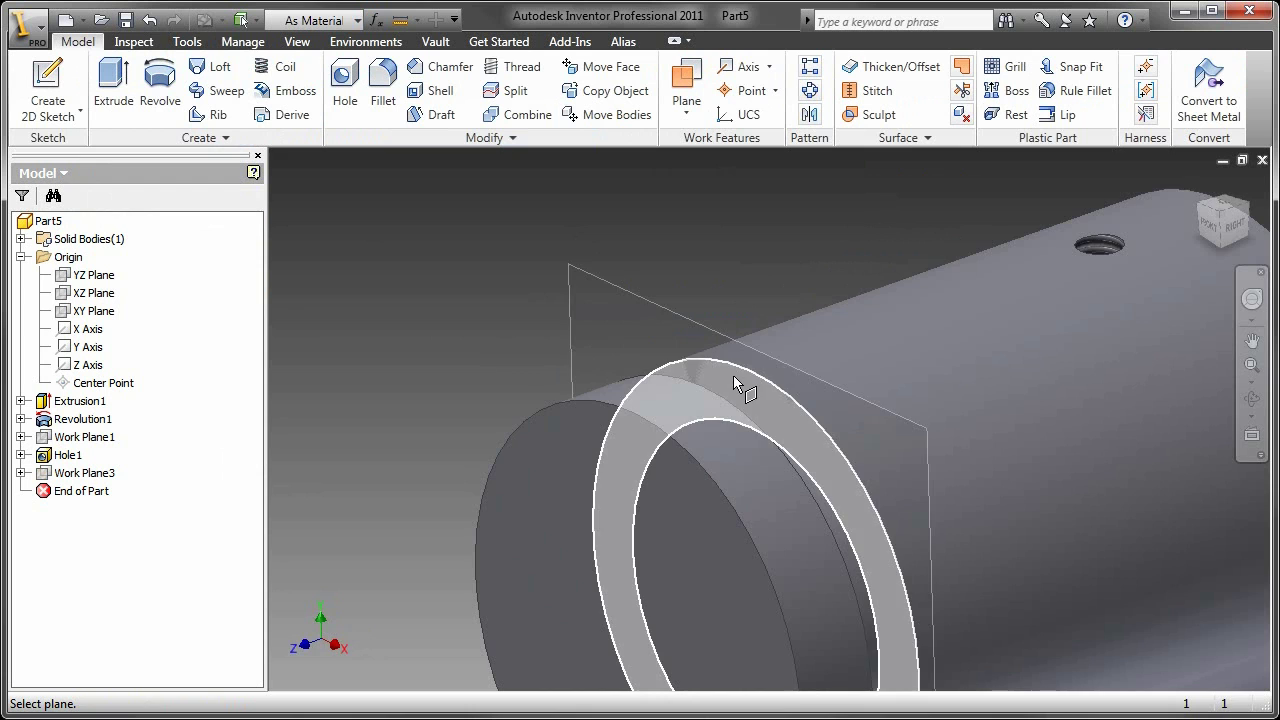
left_click(733, 375)
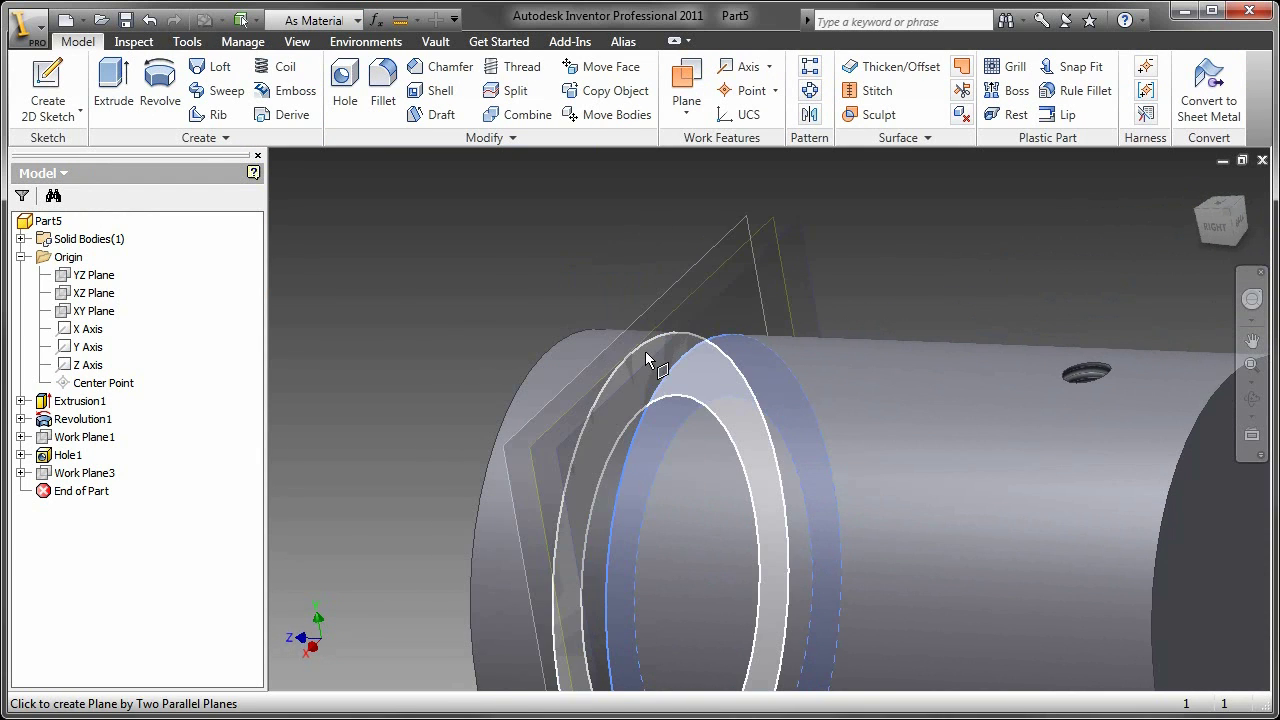
left_click(645, 351)
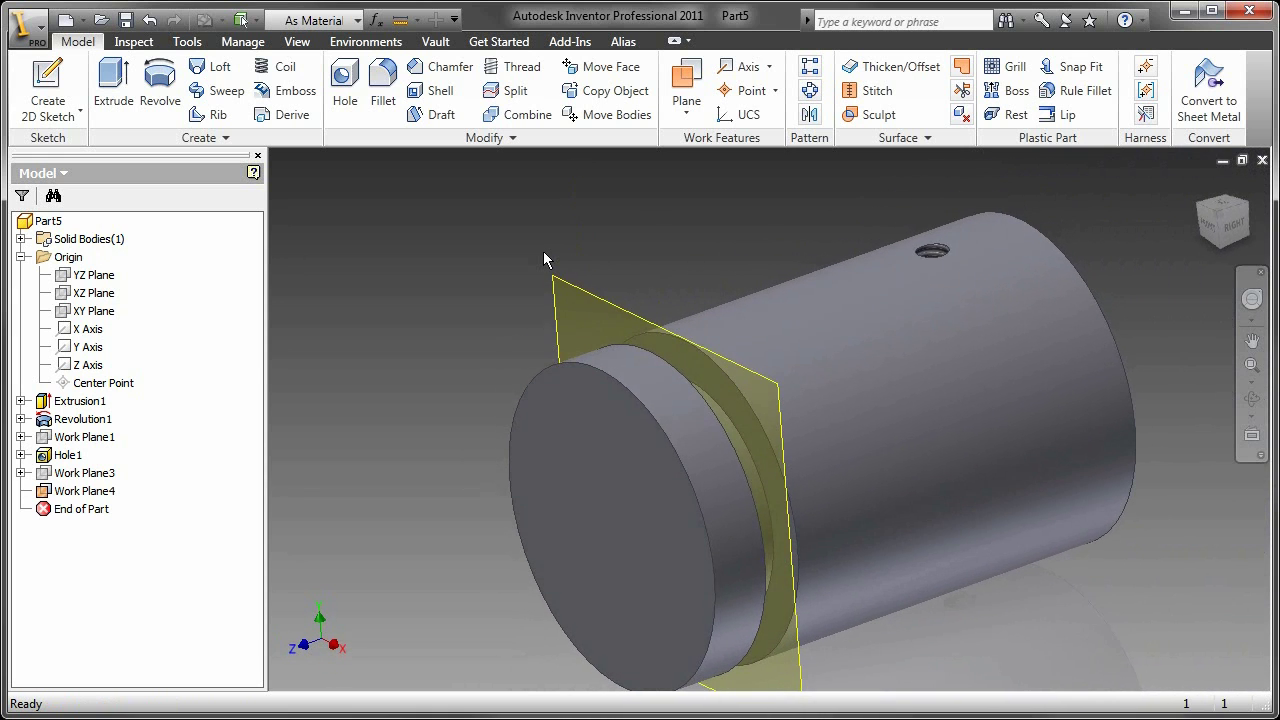
key("ctrl+z")
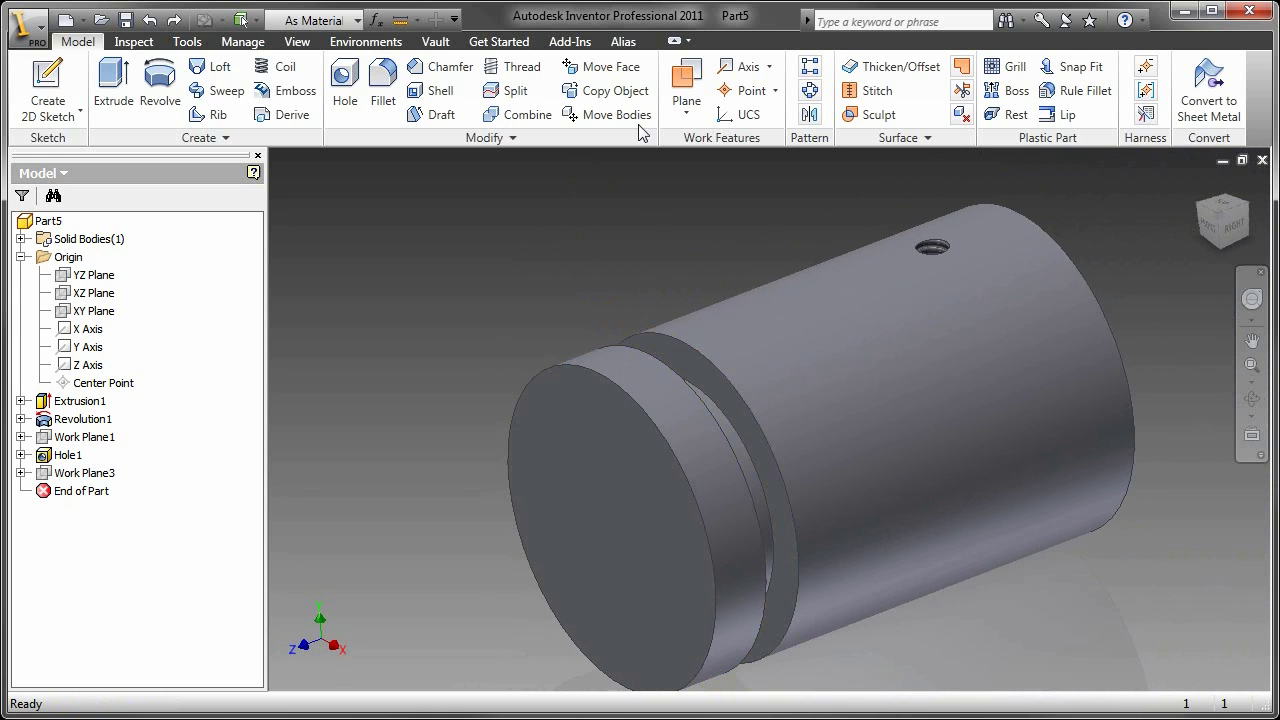
- Create a work plane midway between the groove's two side walls with the general Plane command
left_click(686, 80)
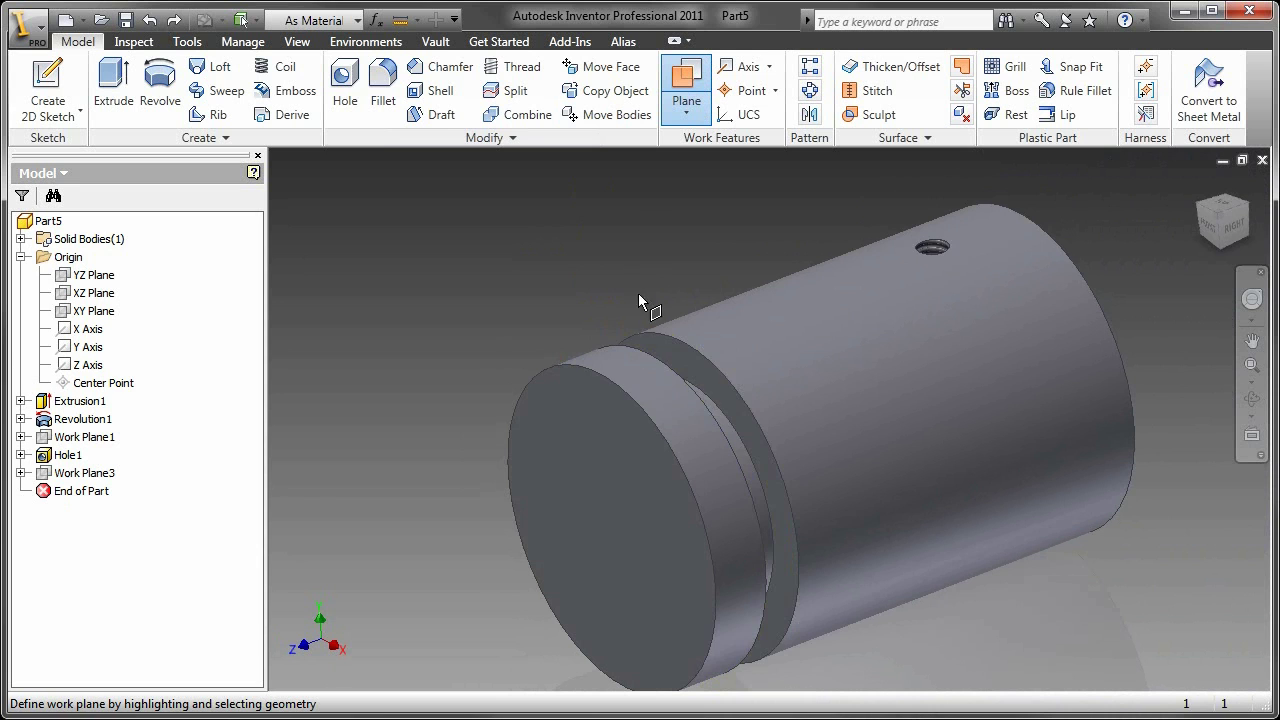
left_click(659, 347)
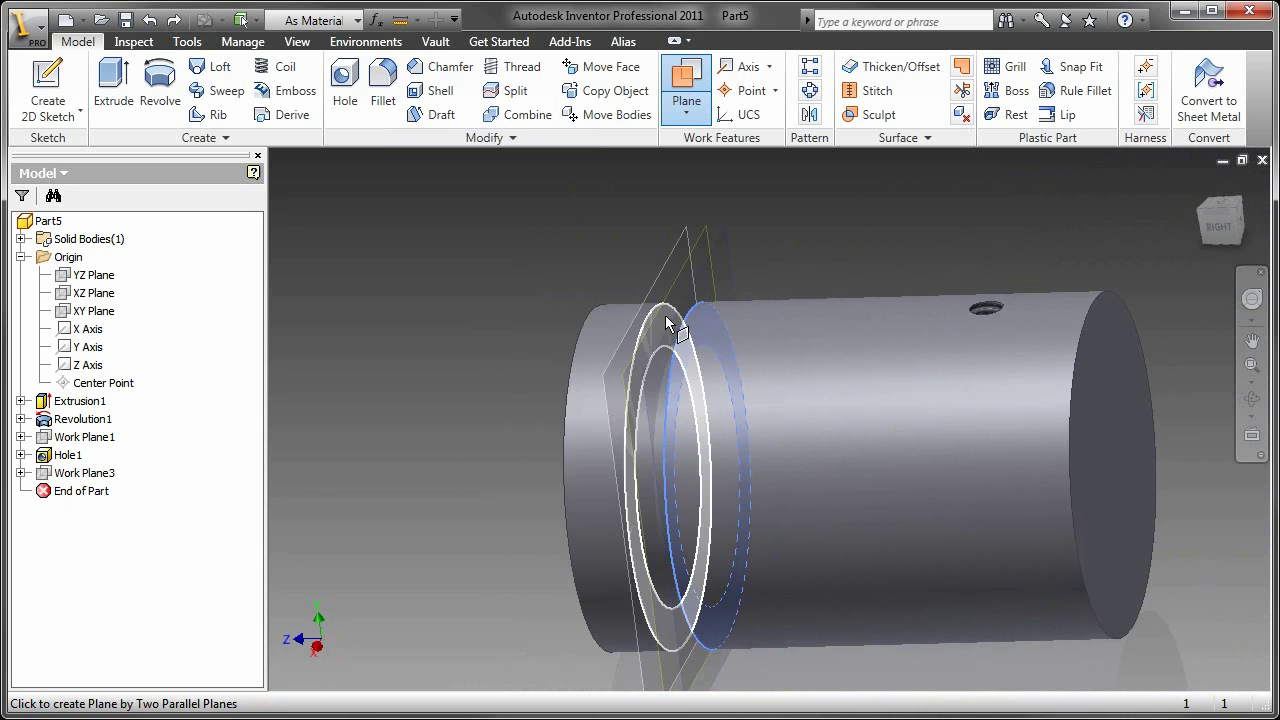
left_click(667, 318)
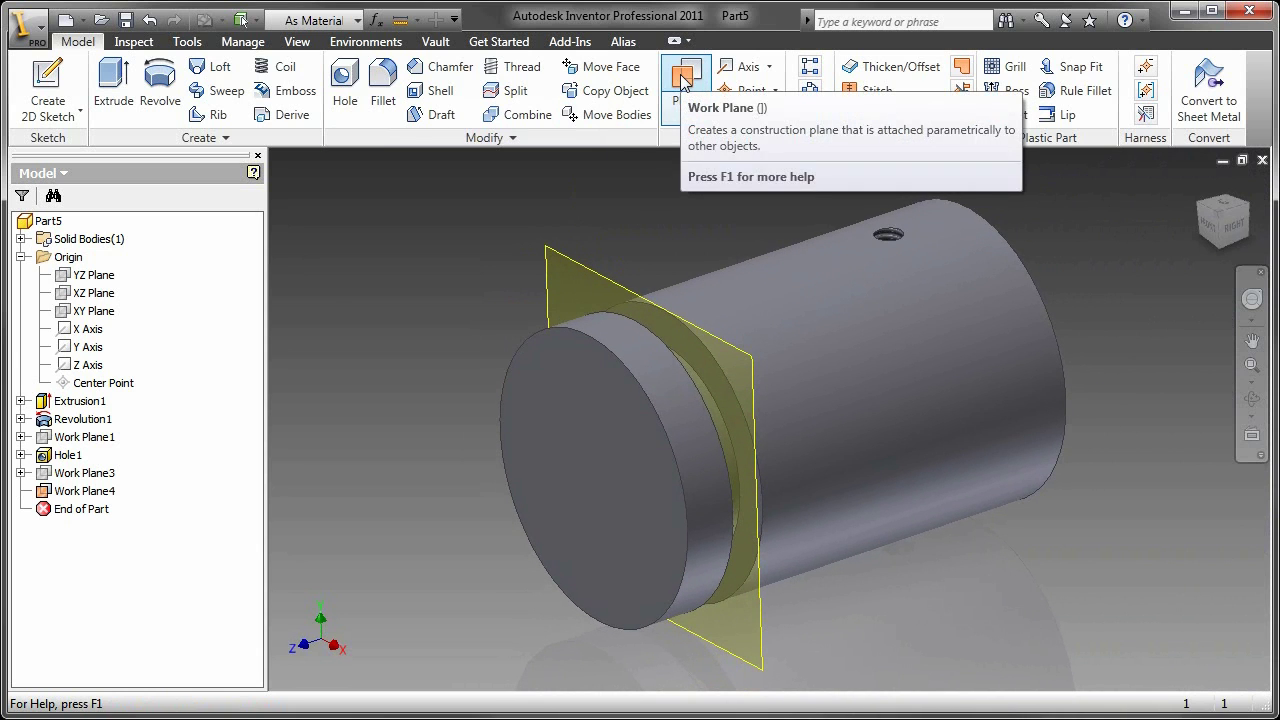
- Create a work plane offset 1.5 in from the origin YZ plane, beyond the cylinder's side
left_click(684, 90)
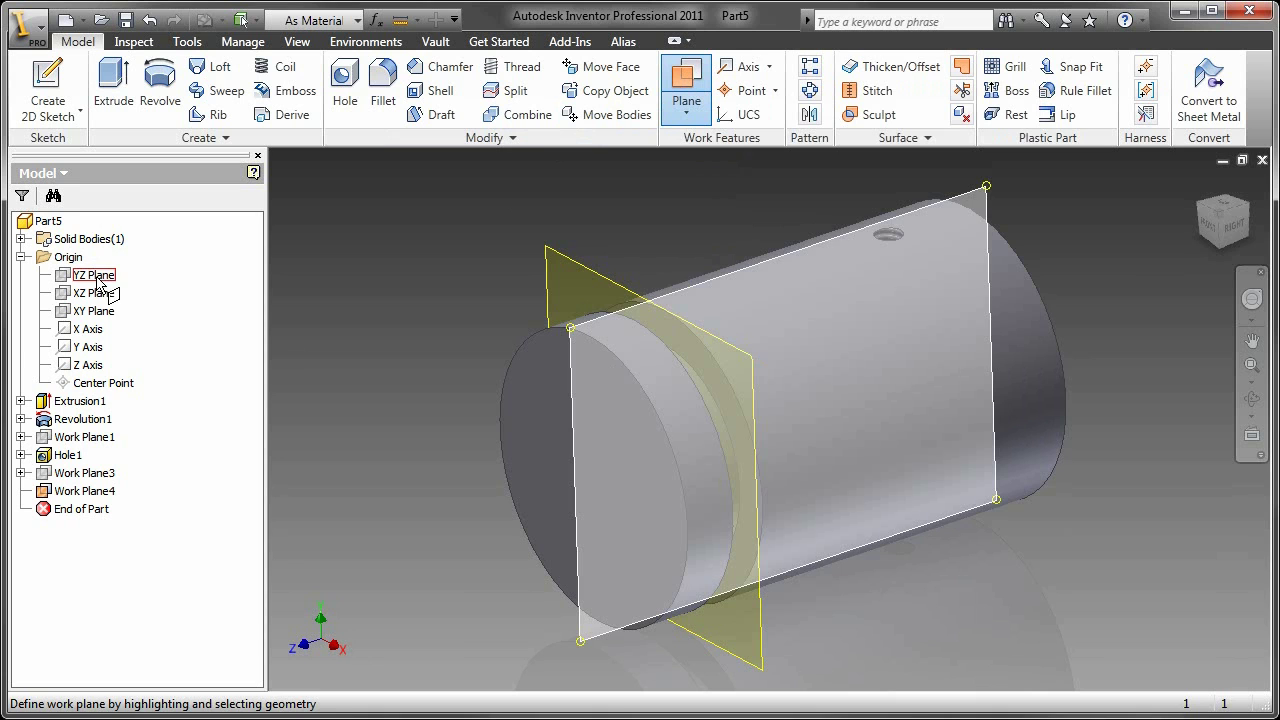
left_click(95, 276)
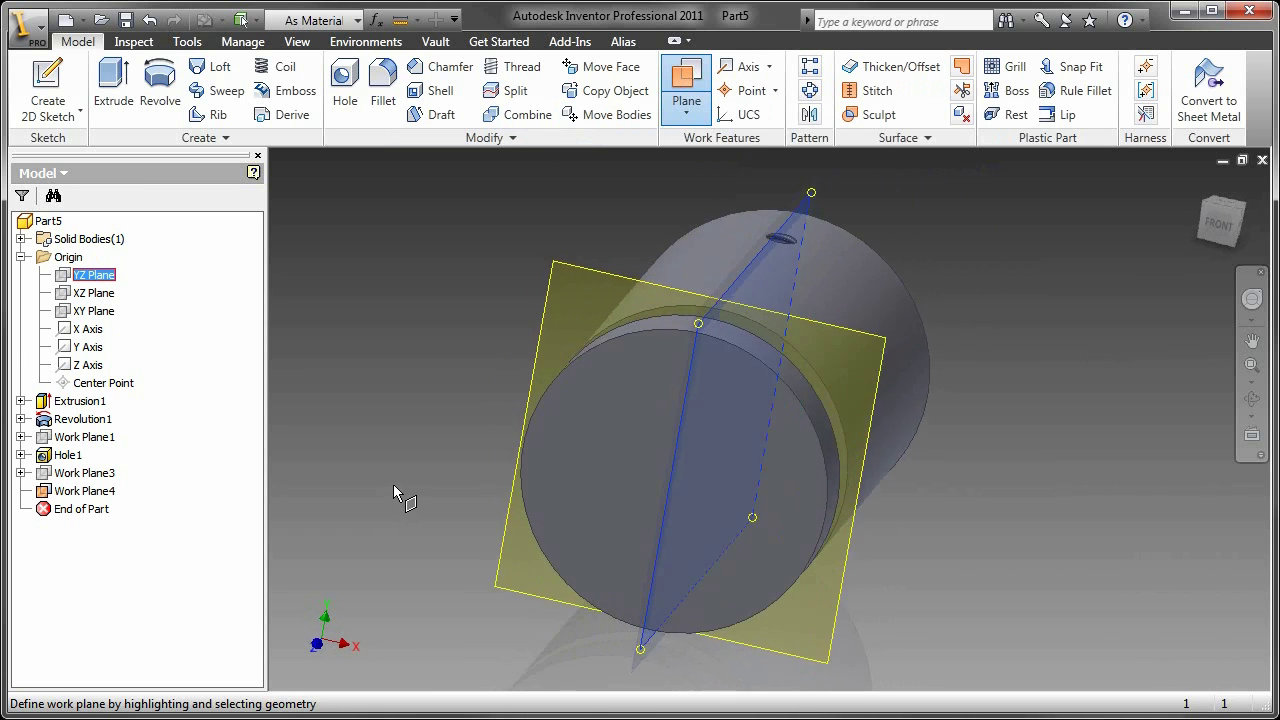
left_click_drag(394, 474, 467, 515)
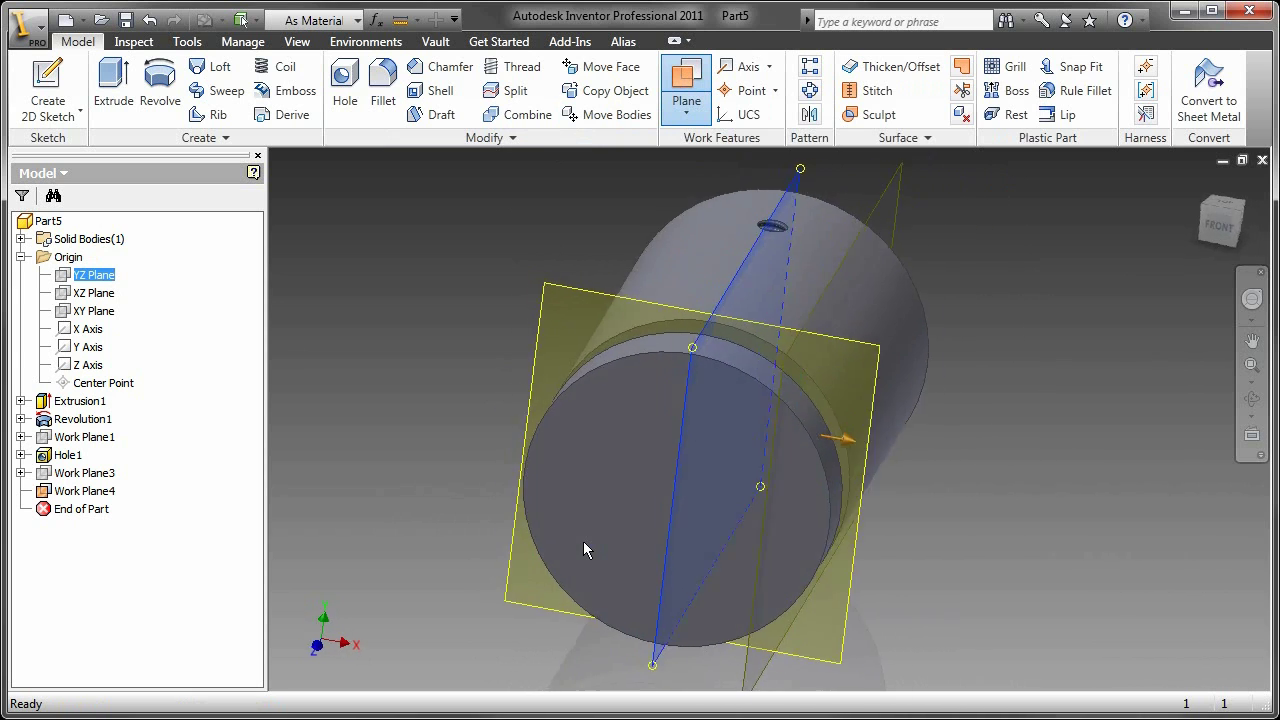
left_click_drag(849, 429, 941, 447)
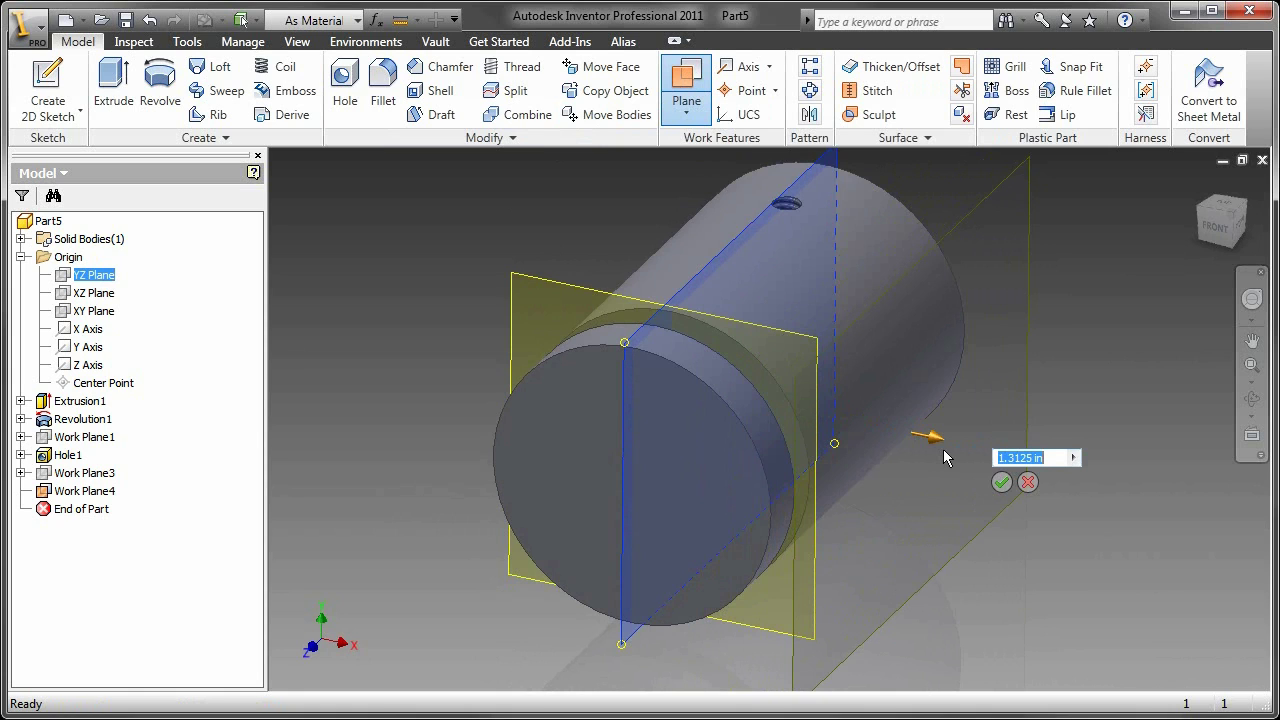
key("BackSpace")
type("1.5")
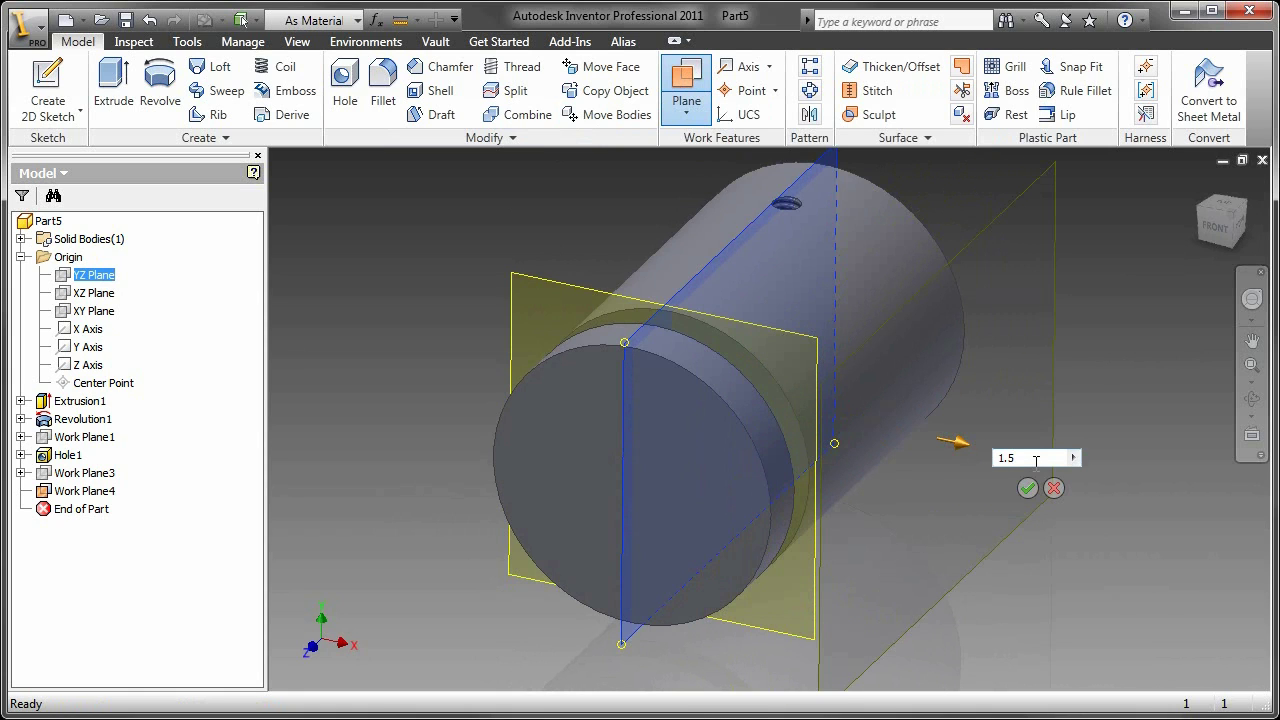
left_click(1025, 490)
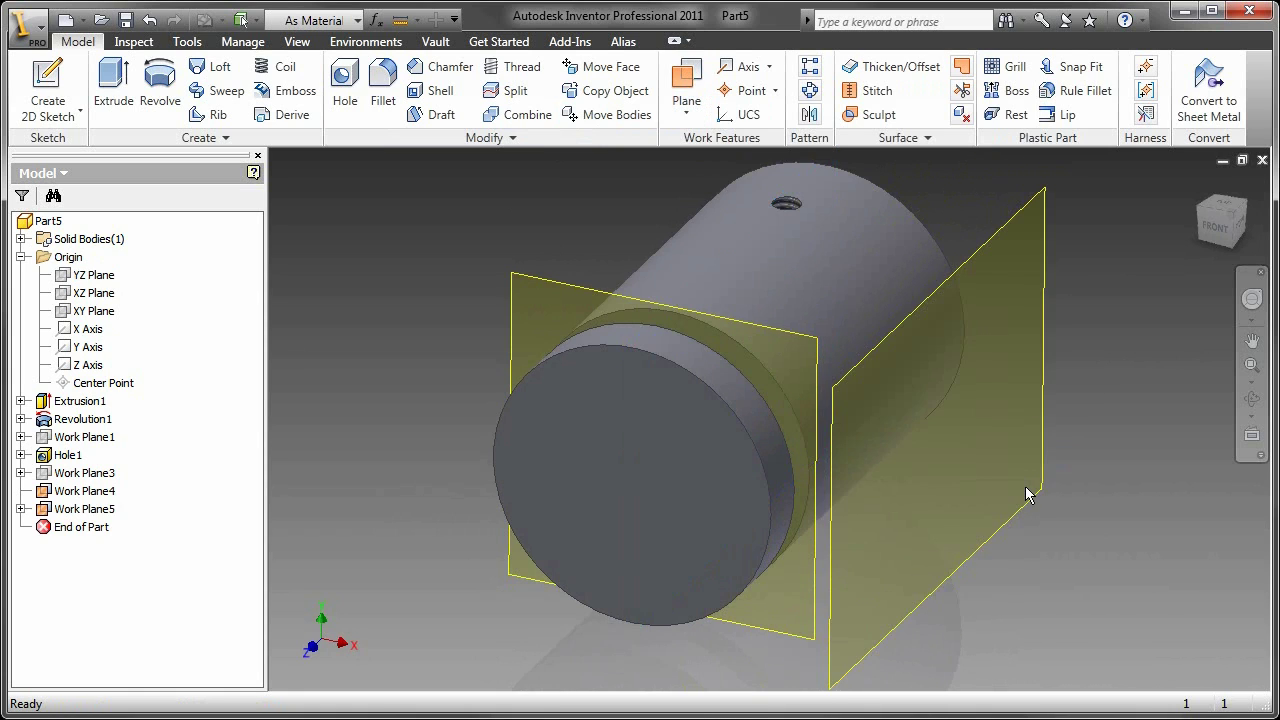
- Hide the work plane that lies in the middle of the groove
middle_click_drag(1025, 488, 885, 438, "shift")
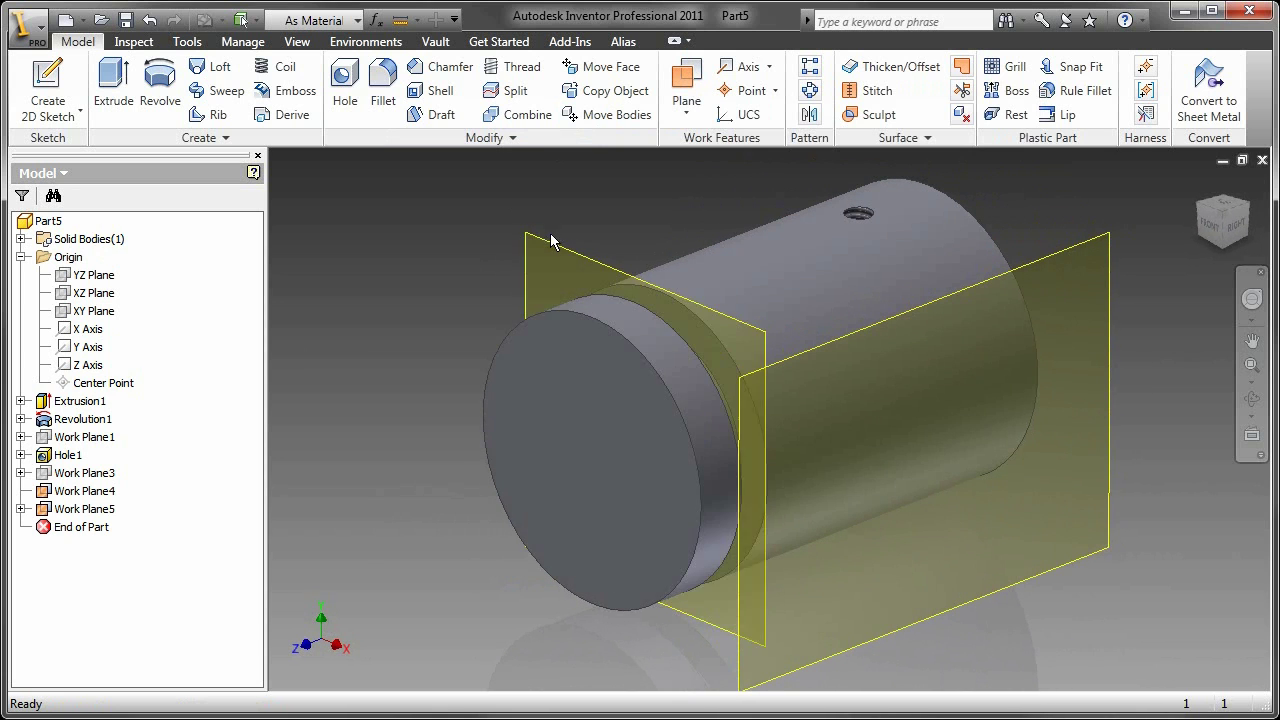
right_click(550, 245)
left_click(580, 450)
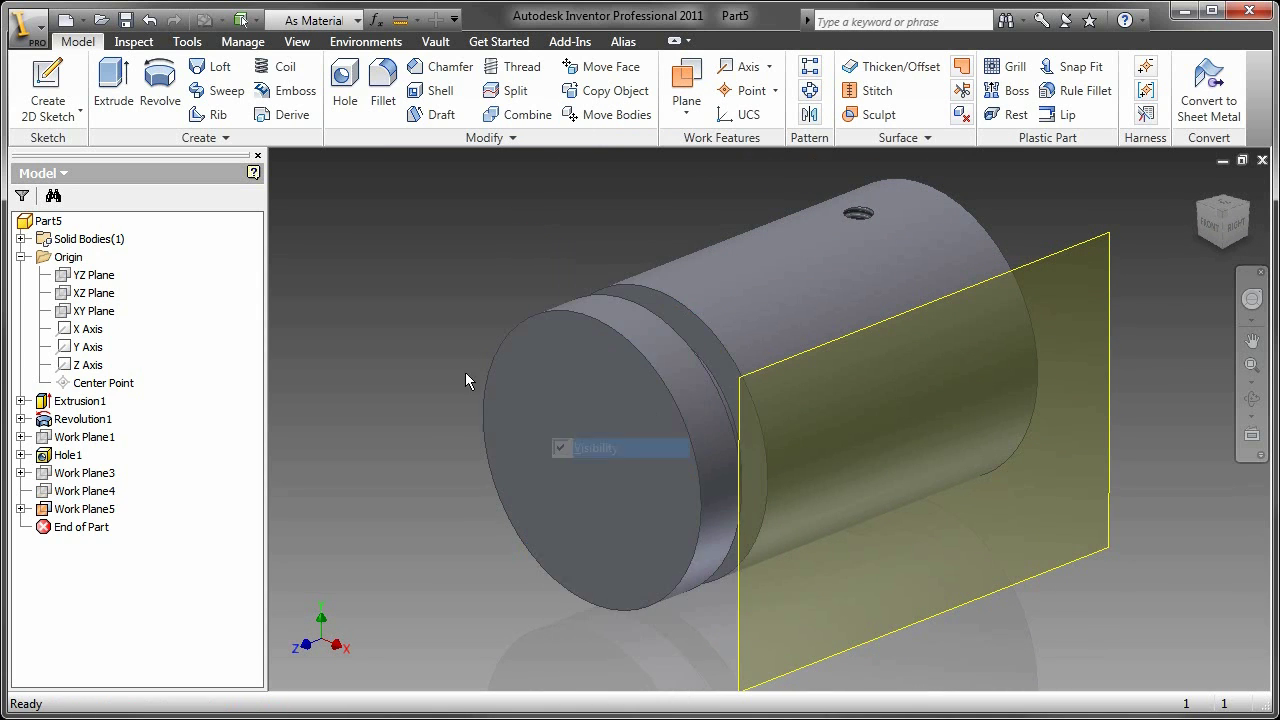
- Sketch a circle about 1.2 in in diameter on the 1.5 in offset work plane, centred on the sketch origin, and finish the sketch
left_click(786, 322)
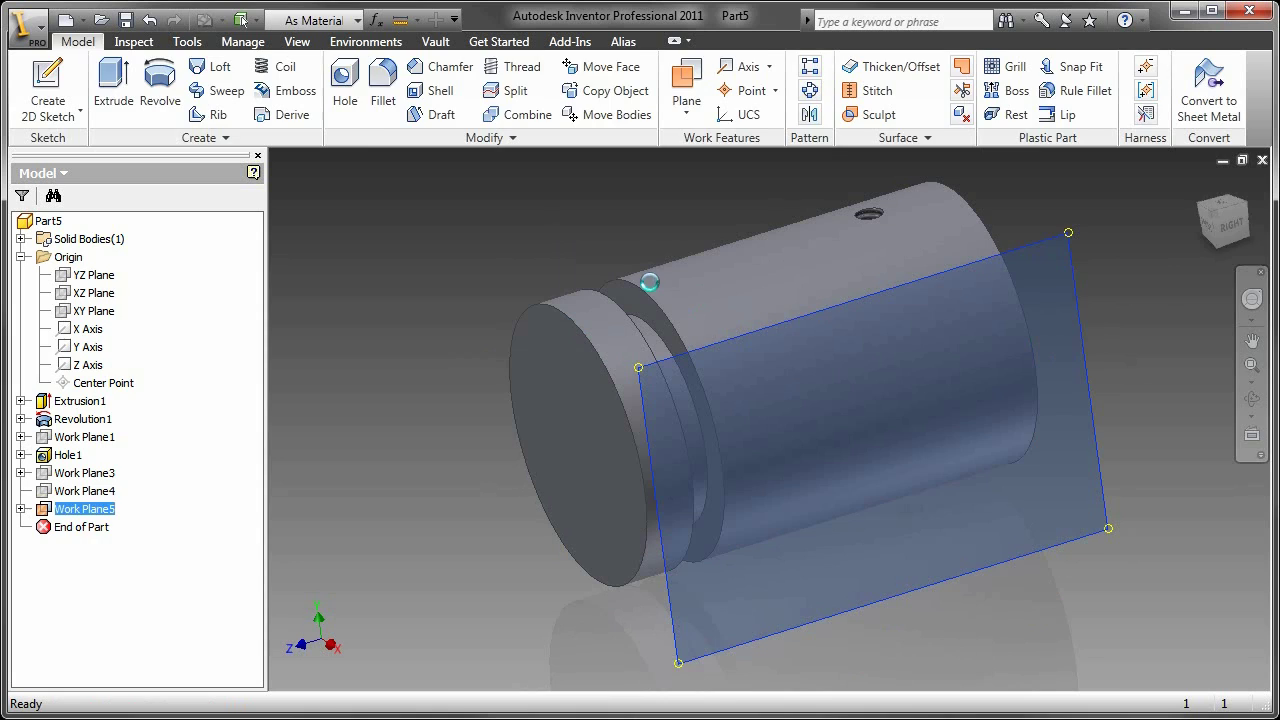
left_click(1229, 229)
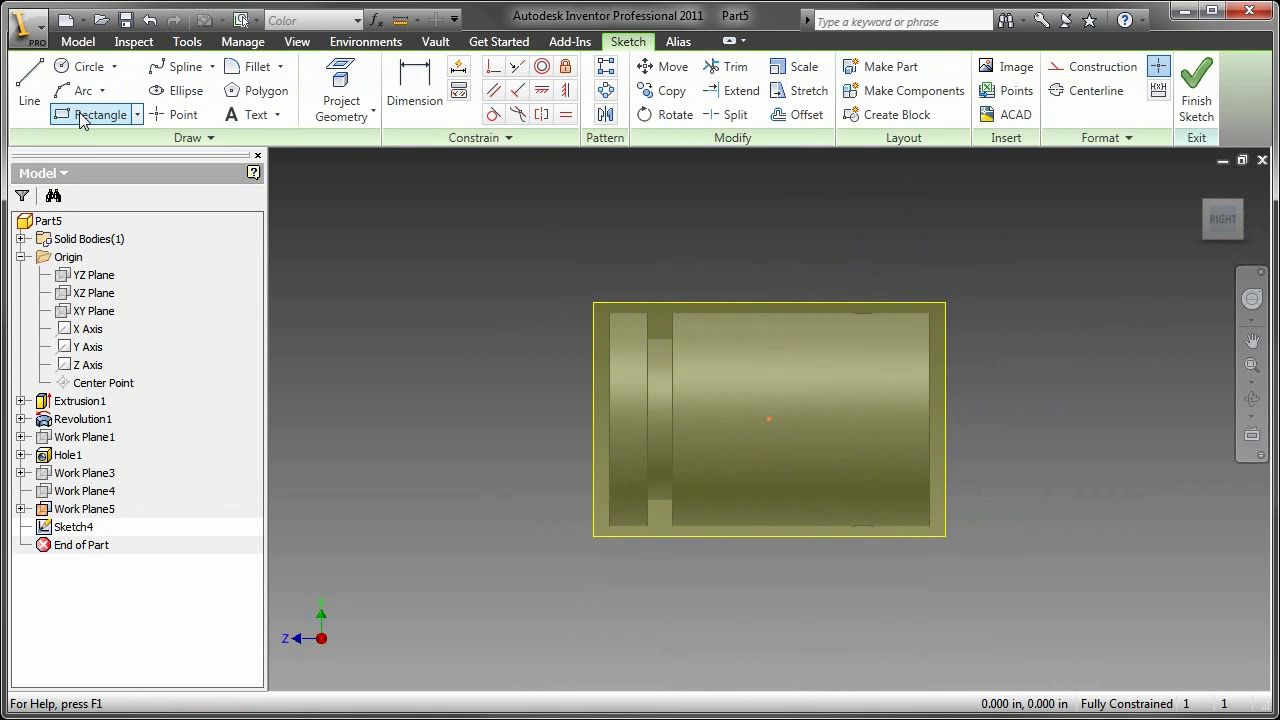
left_click(78, 73)
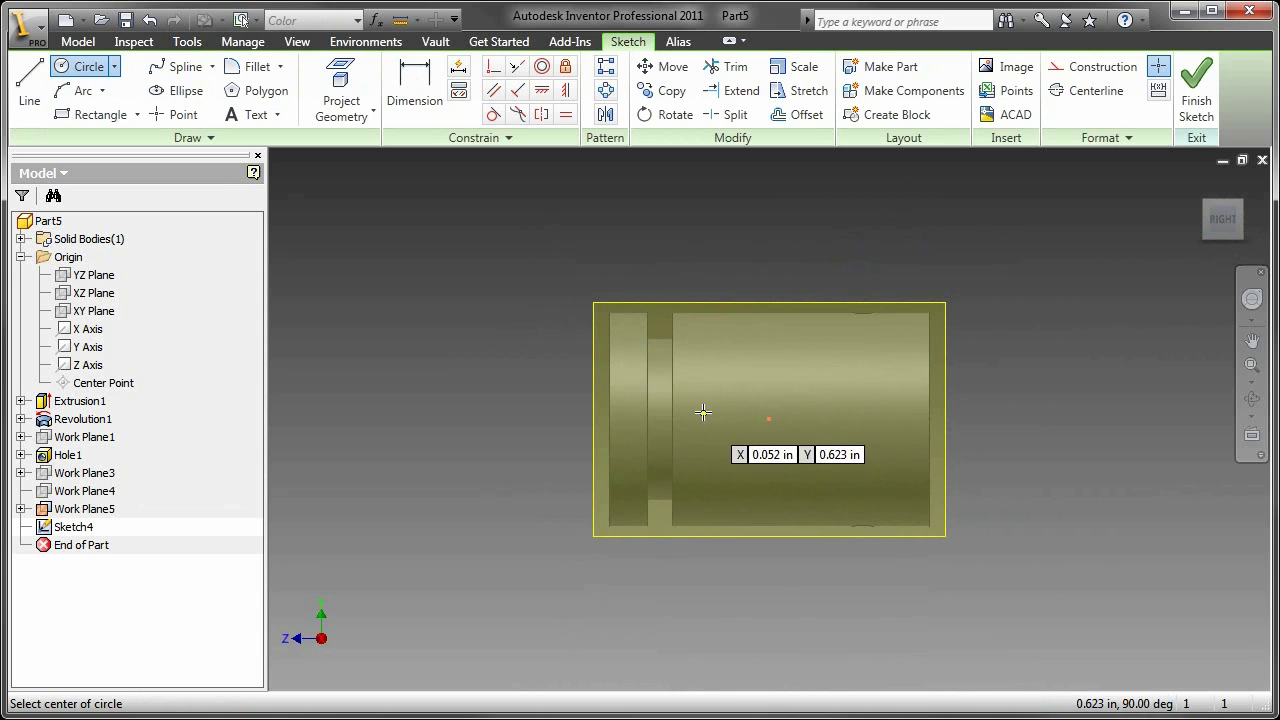
left_click(768, 419)
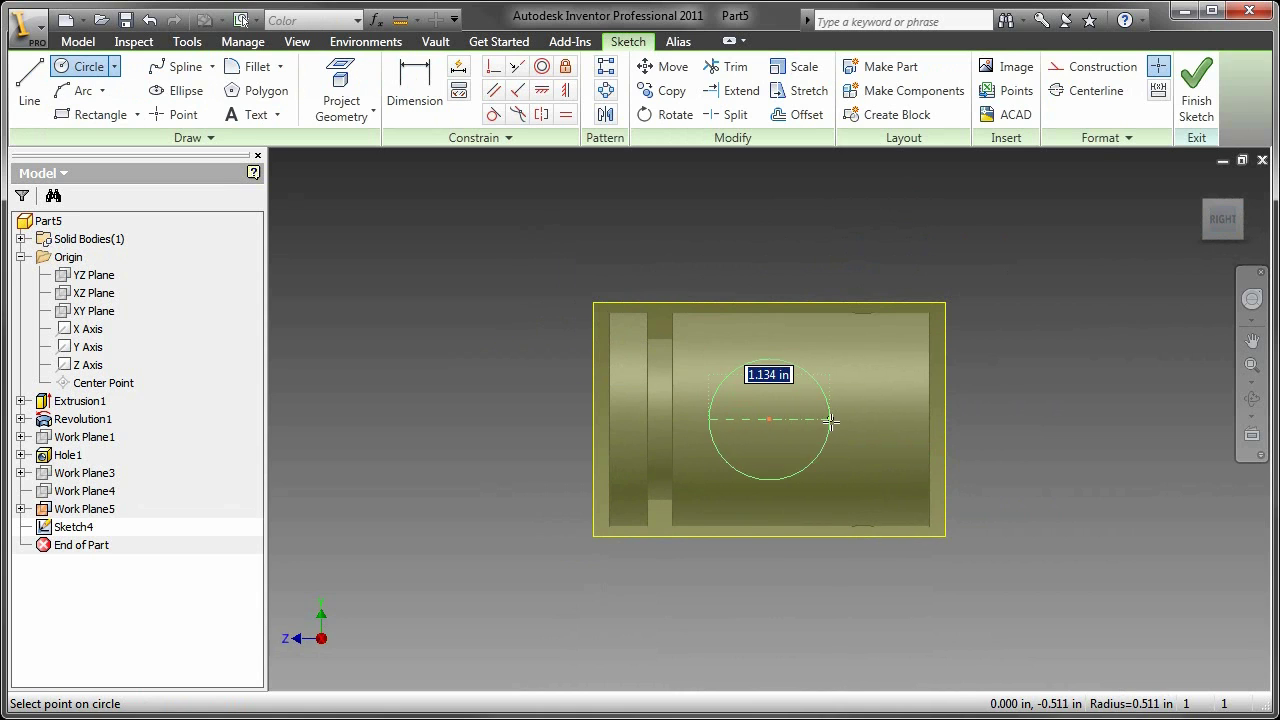
left_click(834, 420)
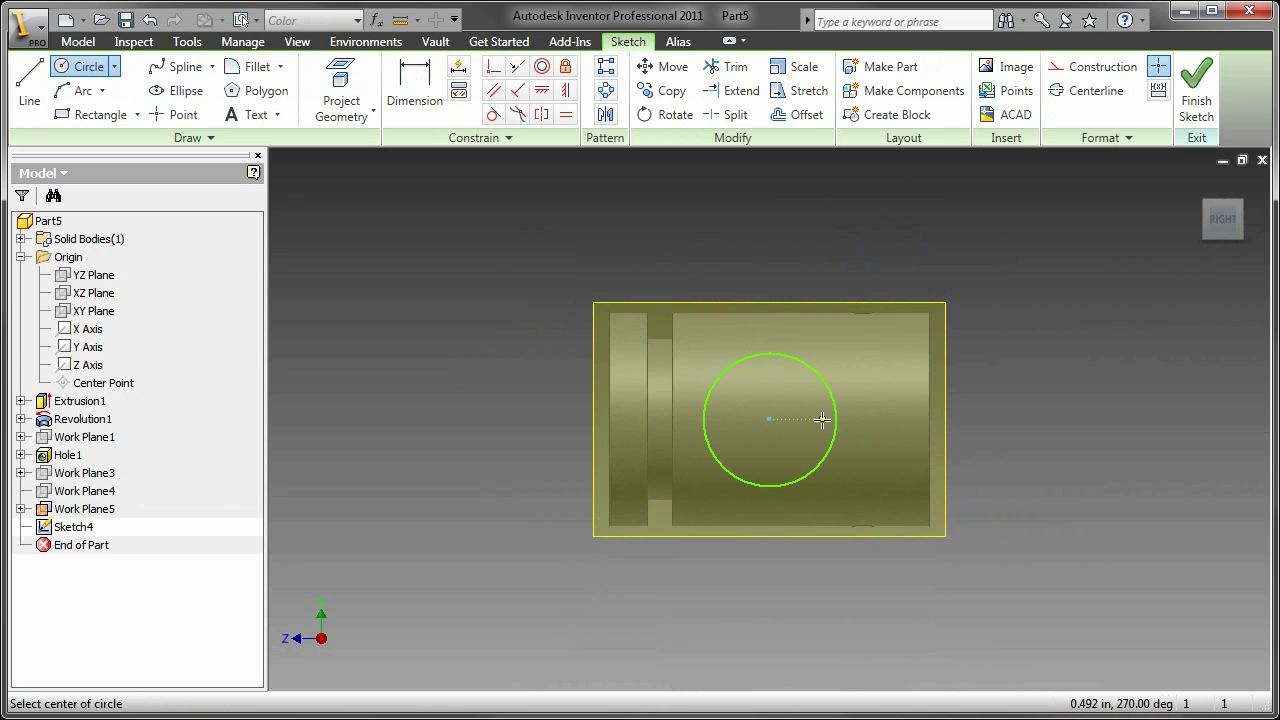
key("F6")
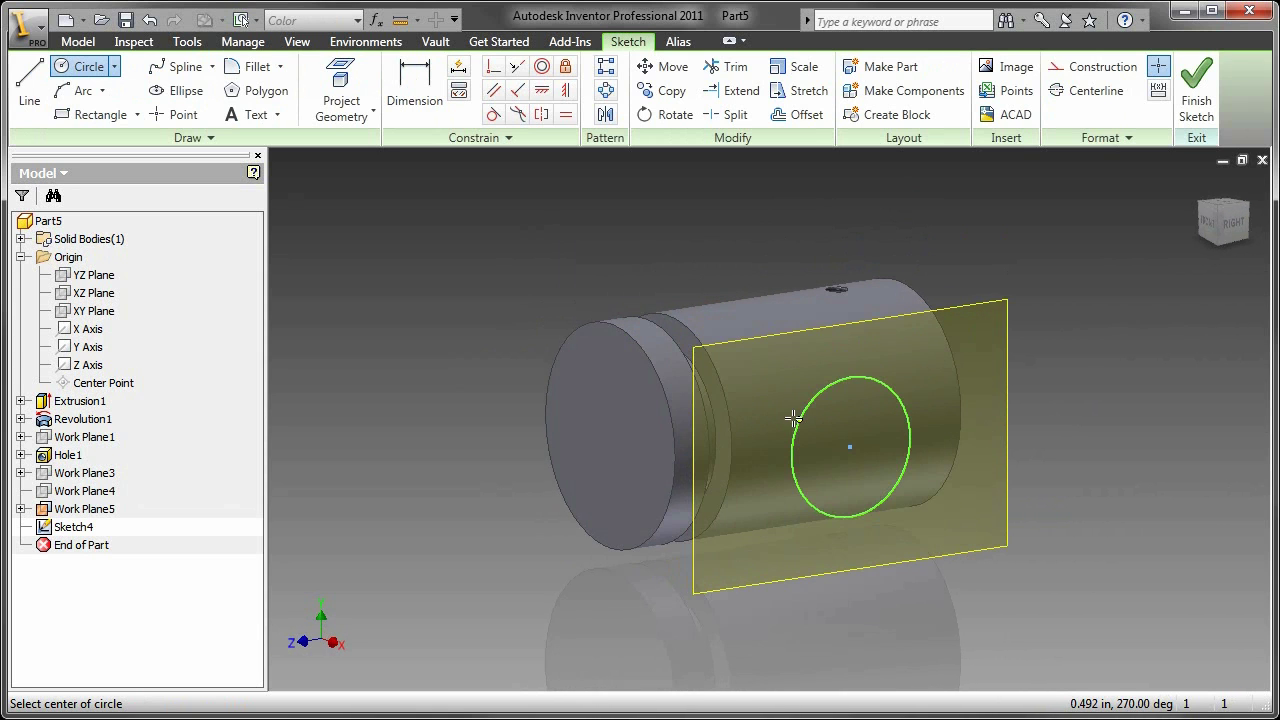
left_click(1196, 90)
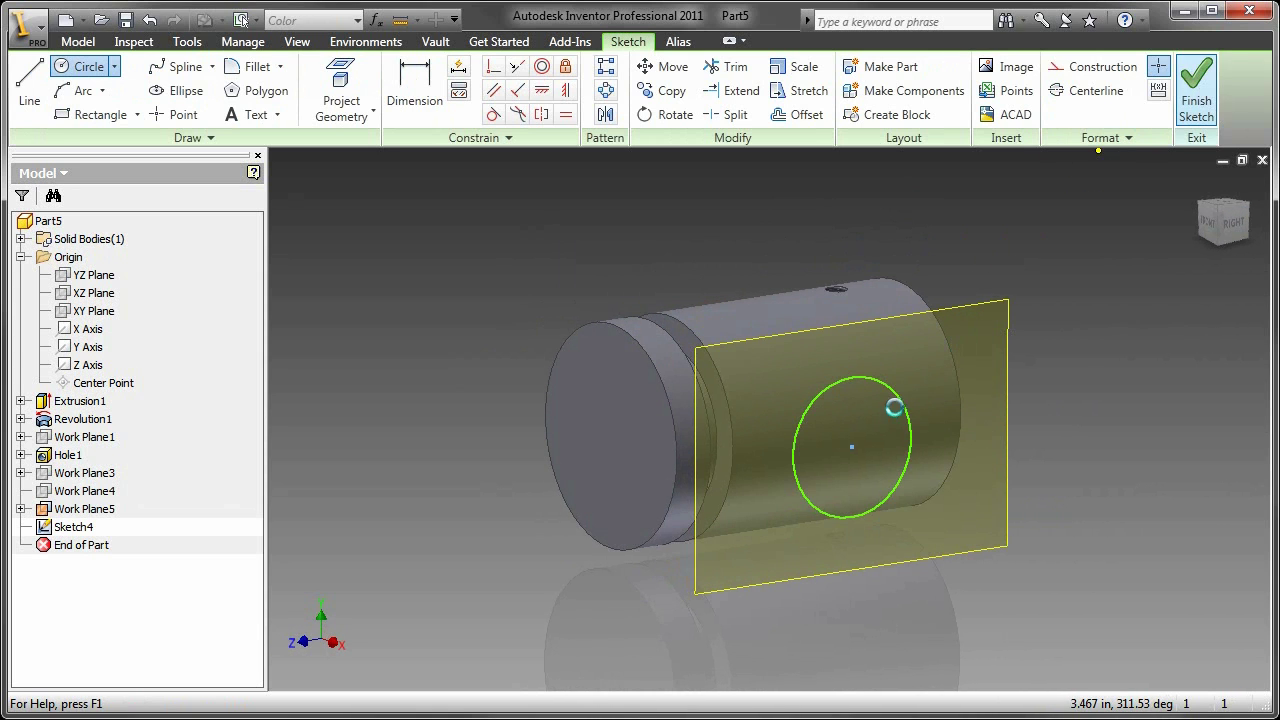
- Extrude the circle on the 1.5 in offset work plane back to the cylinder as a joined boss, using the To Next extent
left_click(897, 403)
left_click(921, 377)
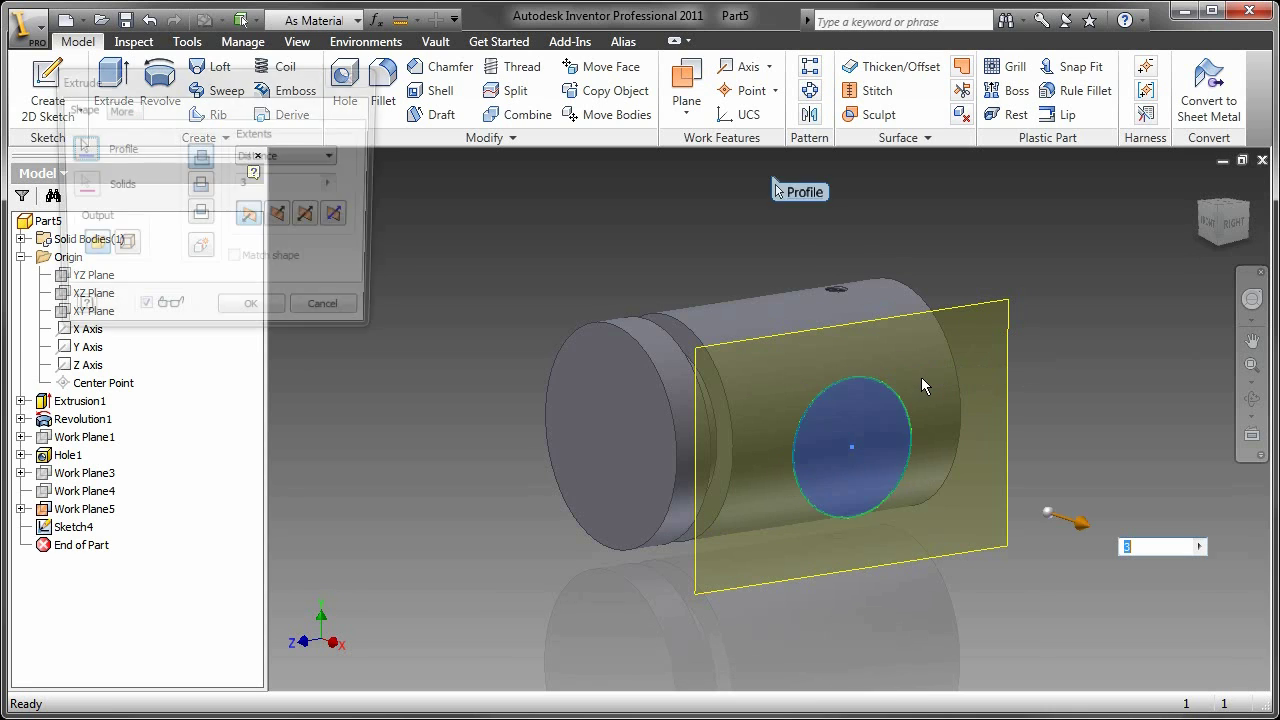
left_click(1147, 576)
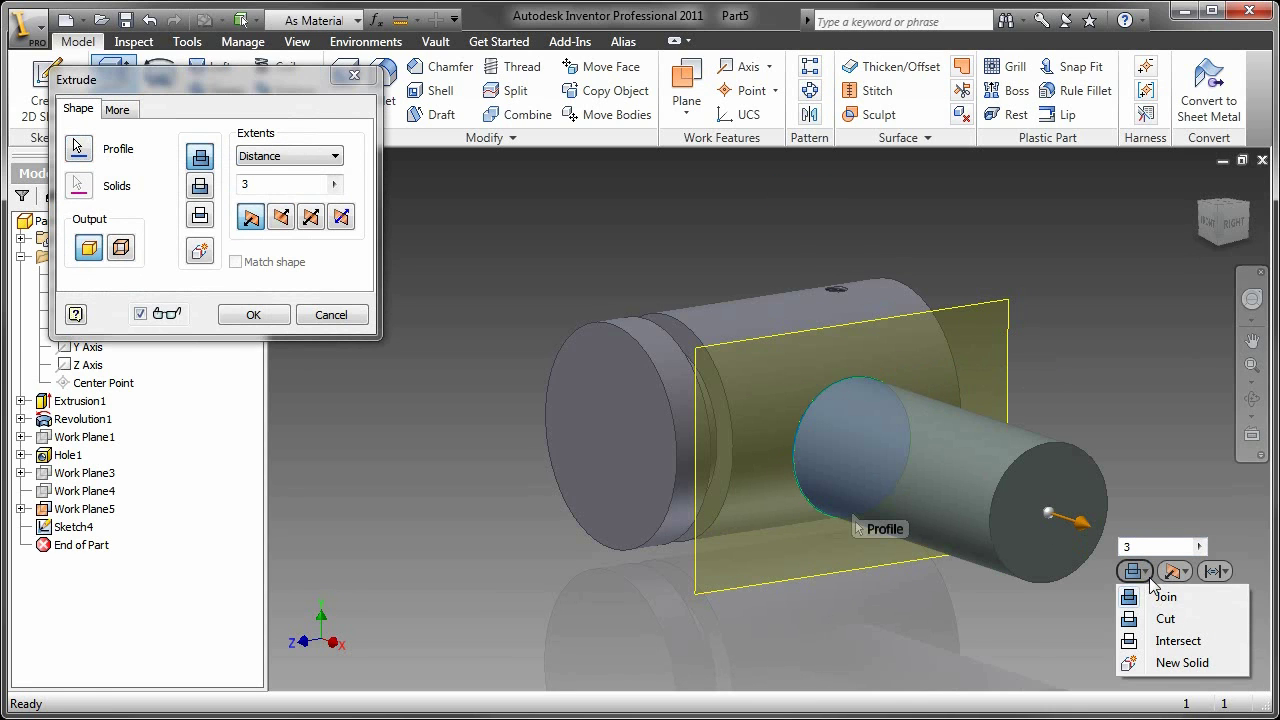
left_click(1223, 573)
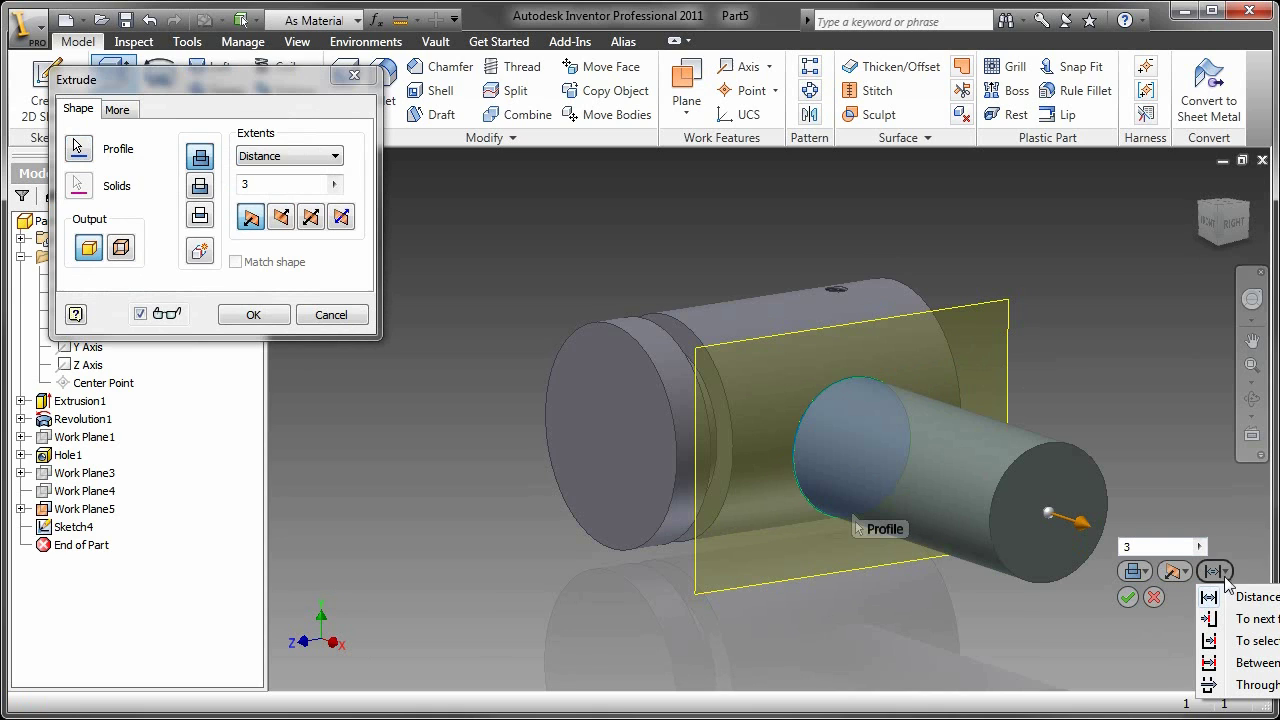
left_click(851, 591)
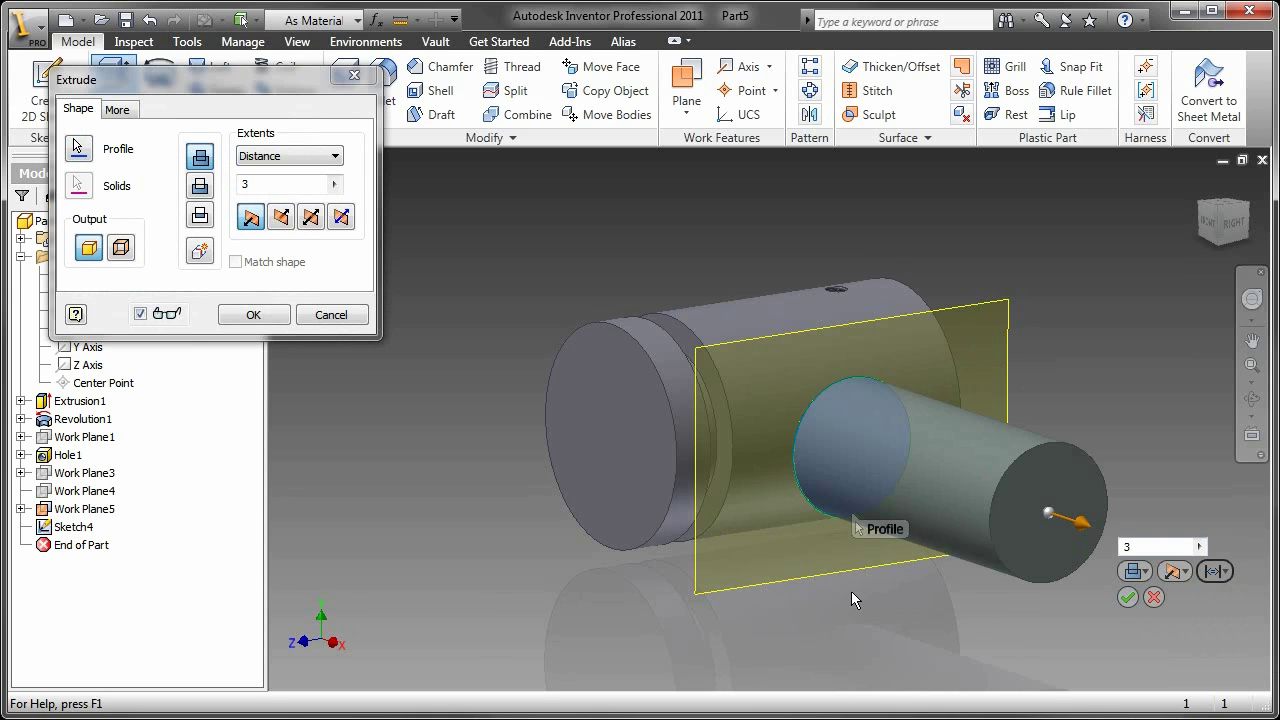
middle_click_drag(851, 591, 704, 555)
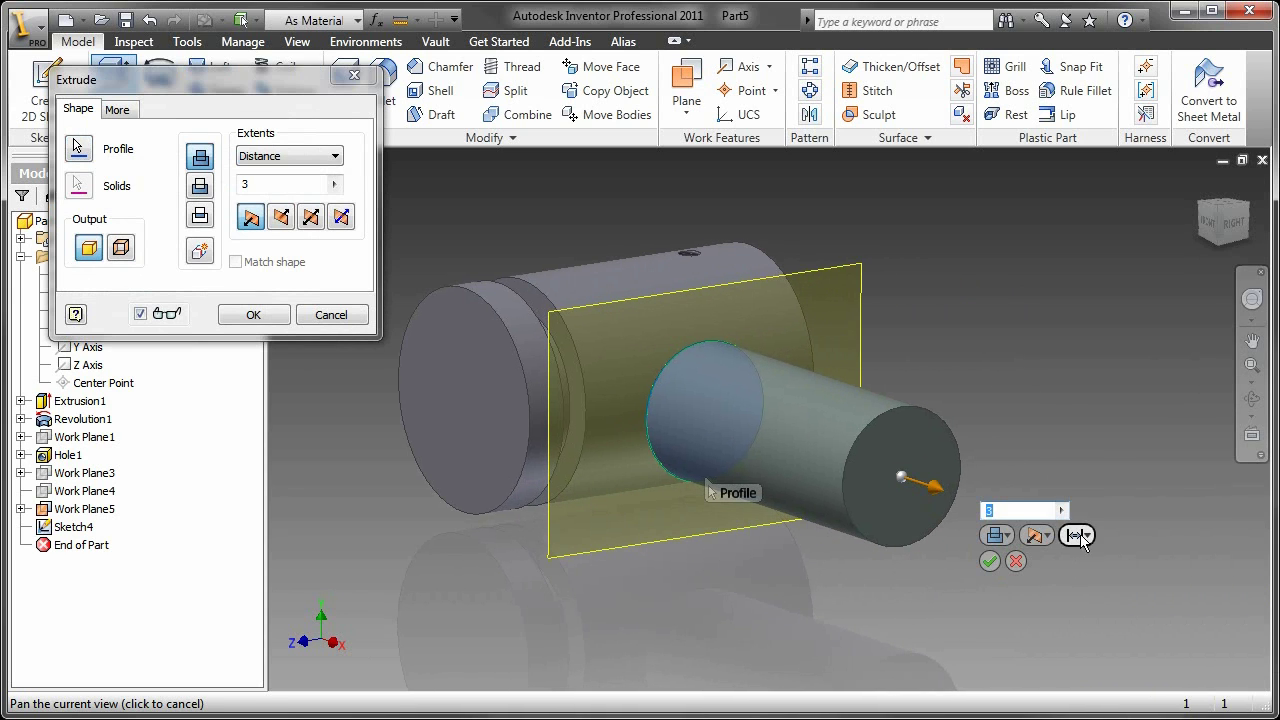
left_click(1078, 536)
left_click(1090, 581)
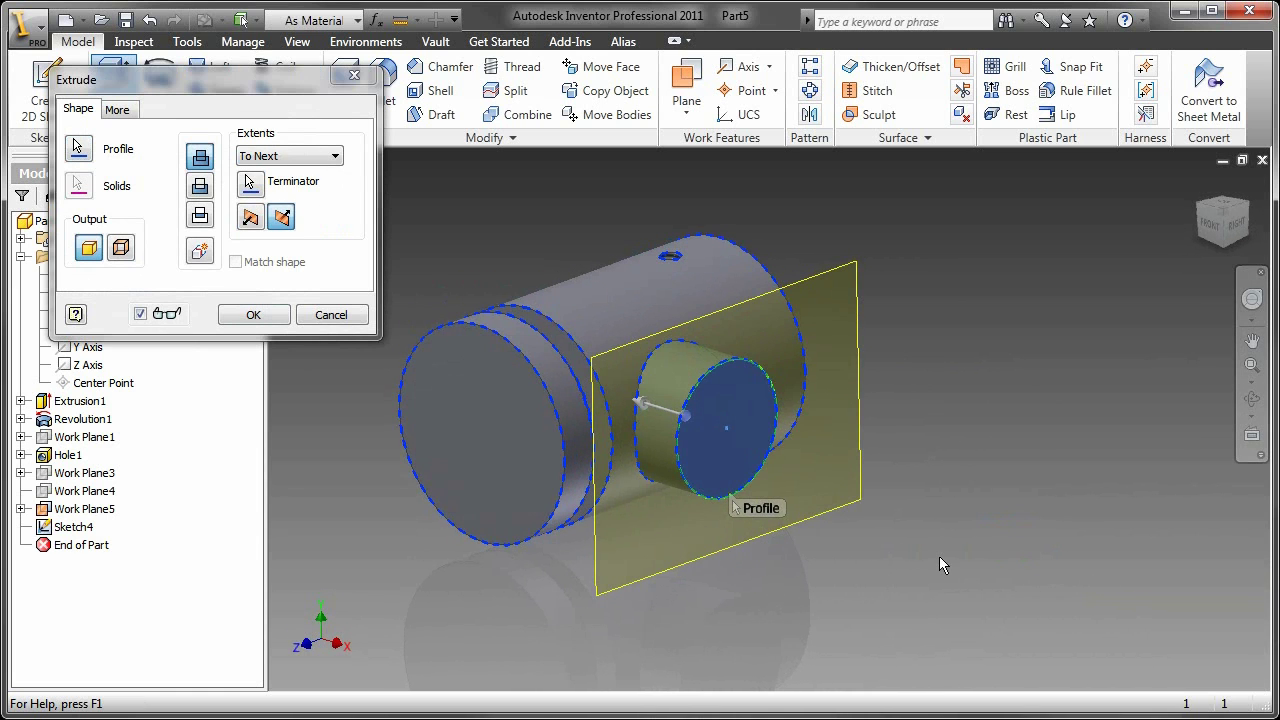
middle_click_drag(564, 427, 592, 436)
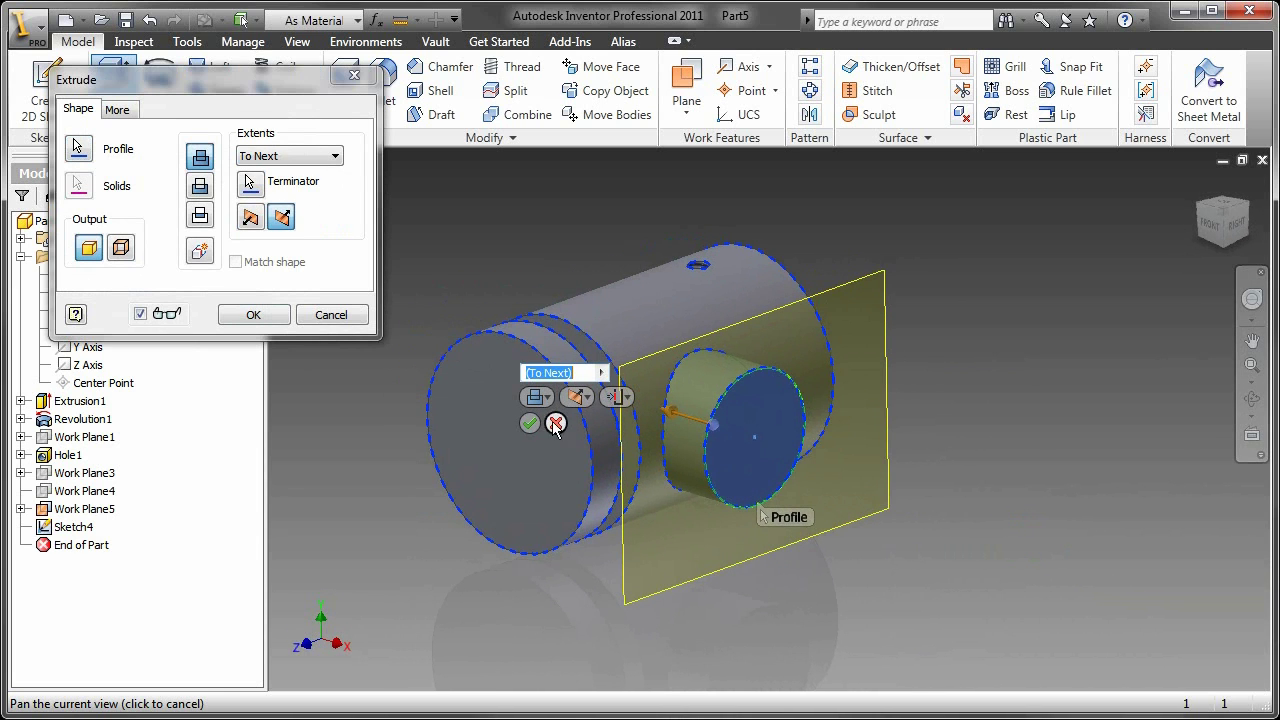
left_click(528, 424)
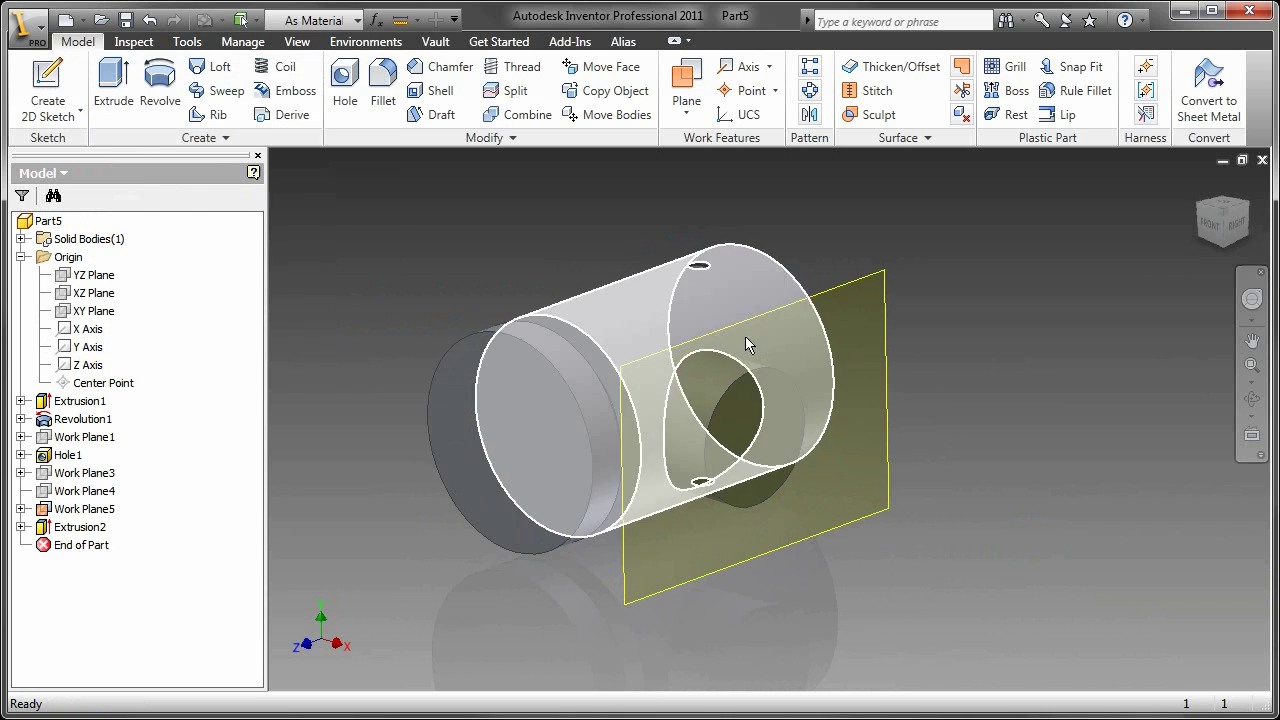
- Hide the offset work plane at the outer face of the boss
left_click(848, 293)
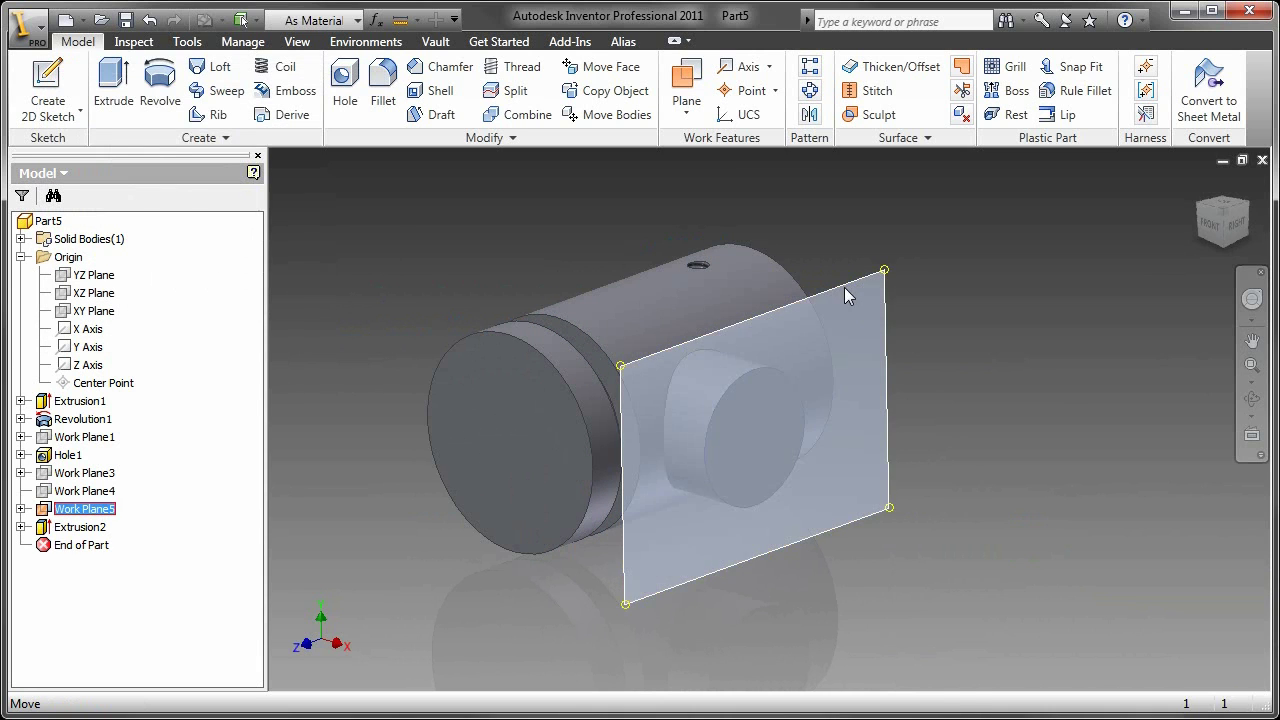
right_click(846, 288)
left_click(899, 508)
- Fillet the edge where the boss meets the cylinder with a 0.125 in radius
key("F6")
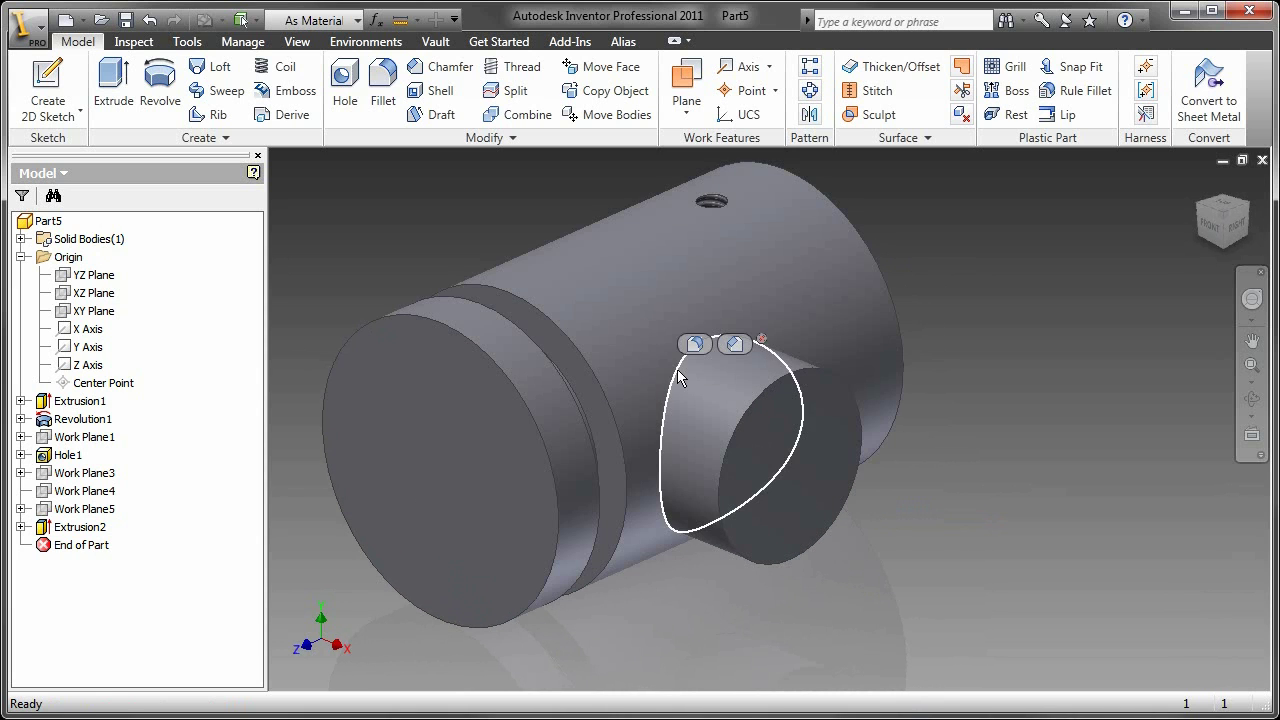
left_click(695, 343)
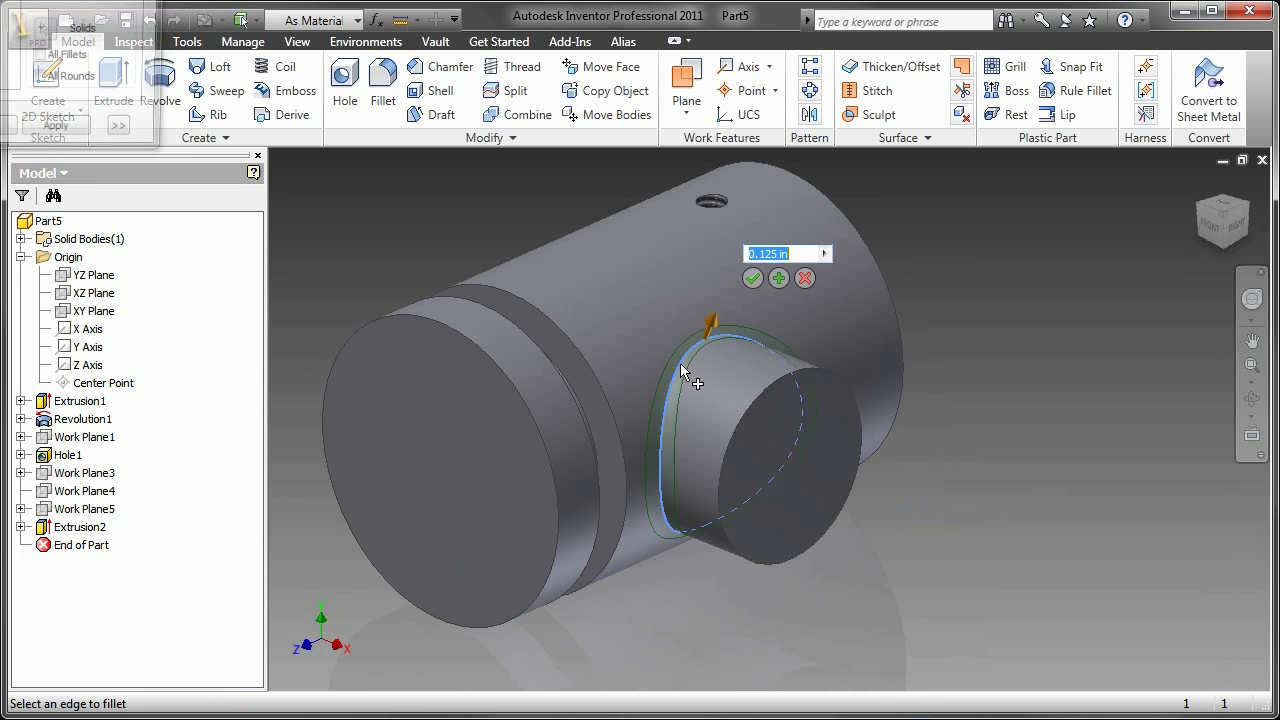
left_click(751, 279)
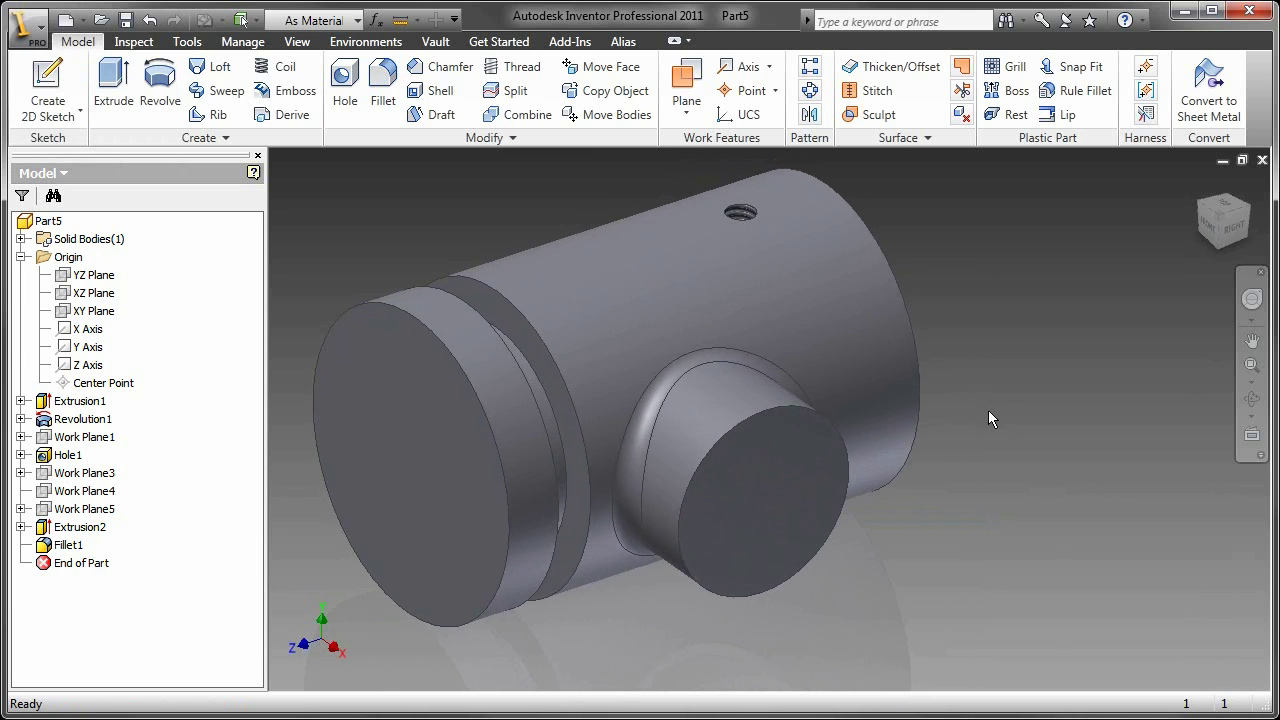
- Start a sketch on the origin YZ plane with sliced graphics and project the cylinder's end edge nearest the tapped hole as construction geometry
left_click(92, 278)
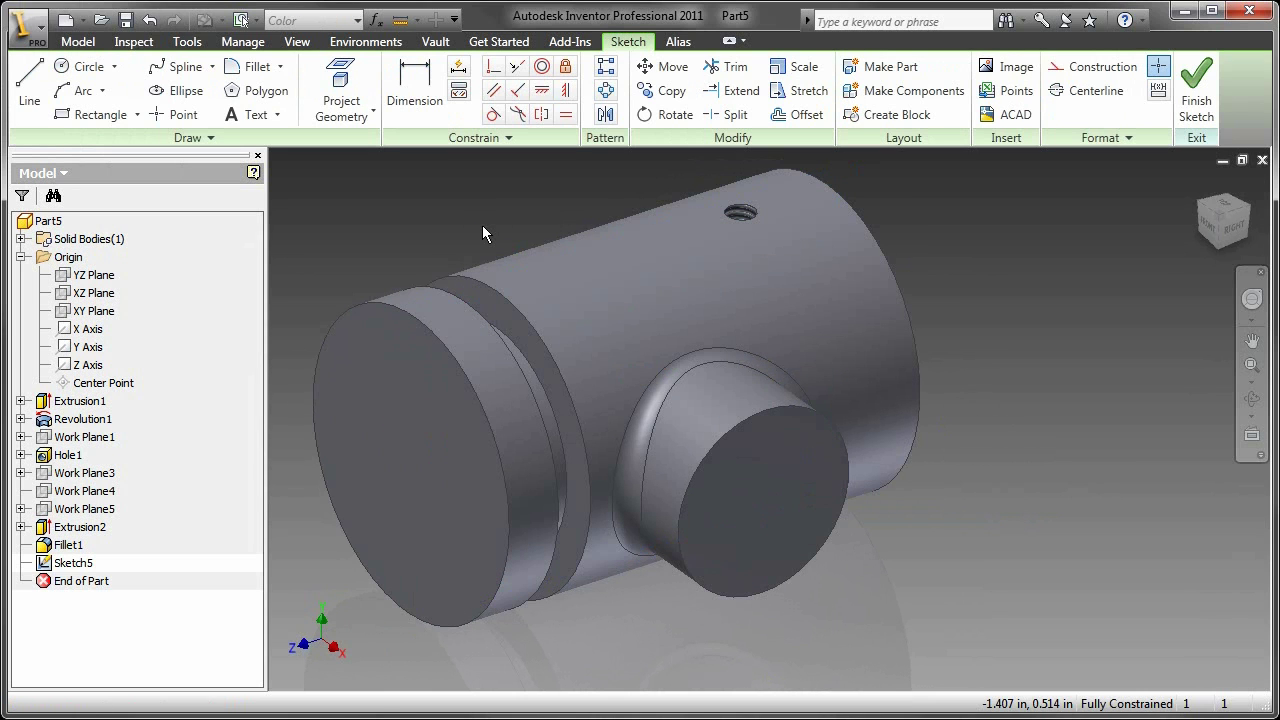
key("F7")
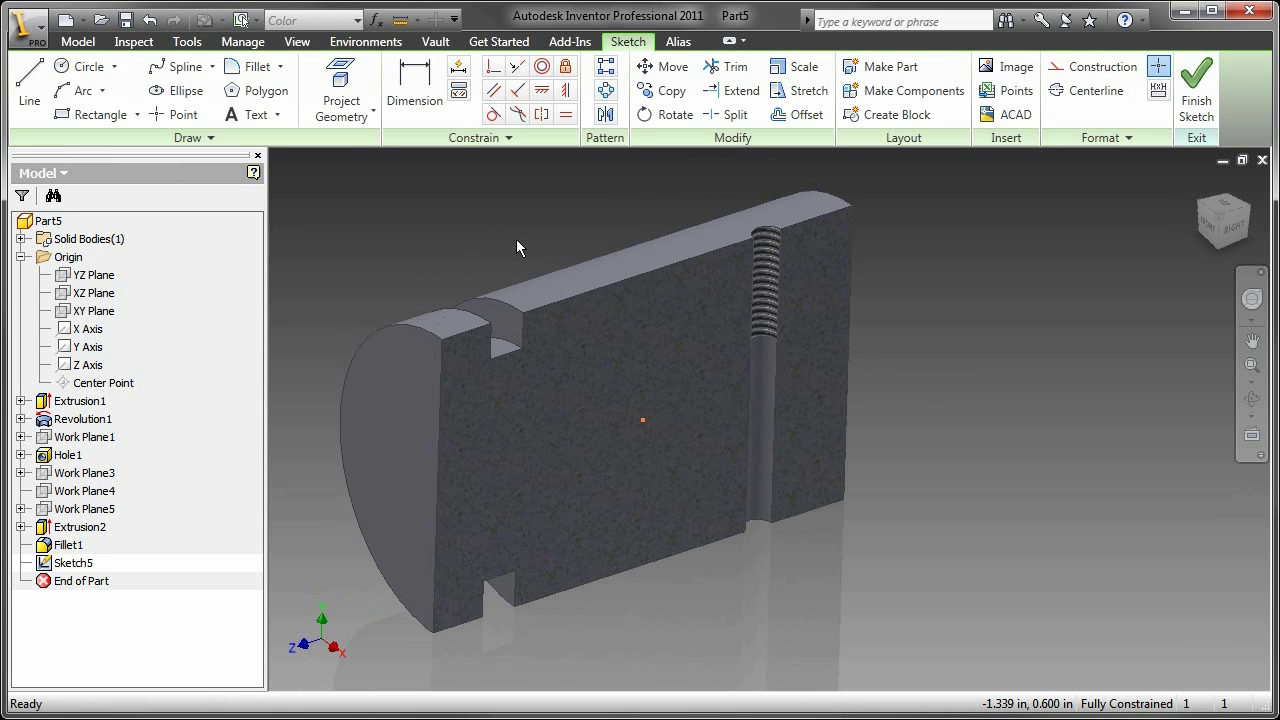
left_click(372, 112)
left_click(369, 150)
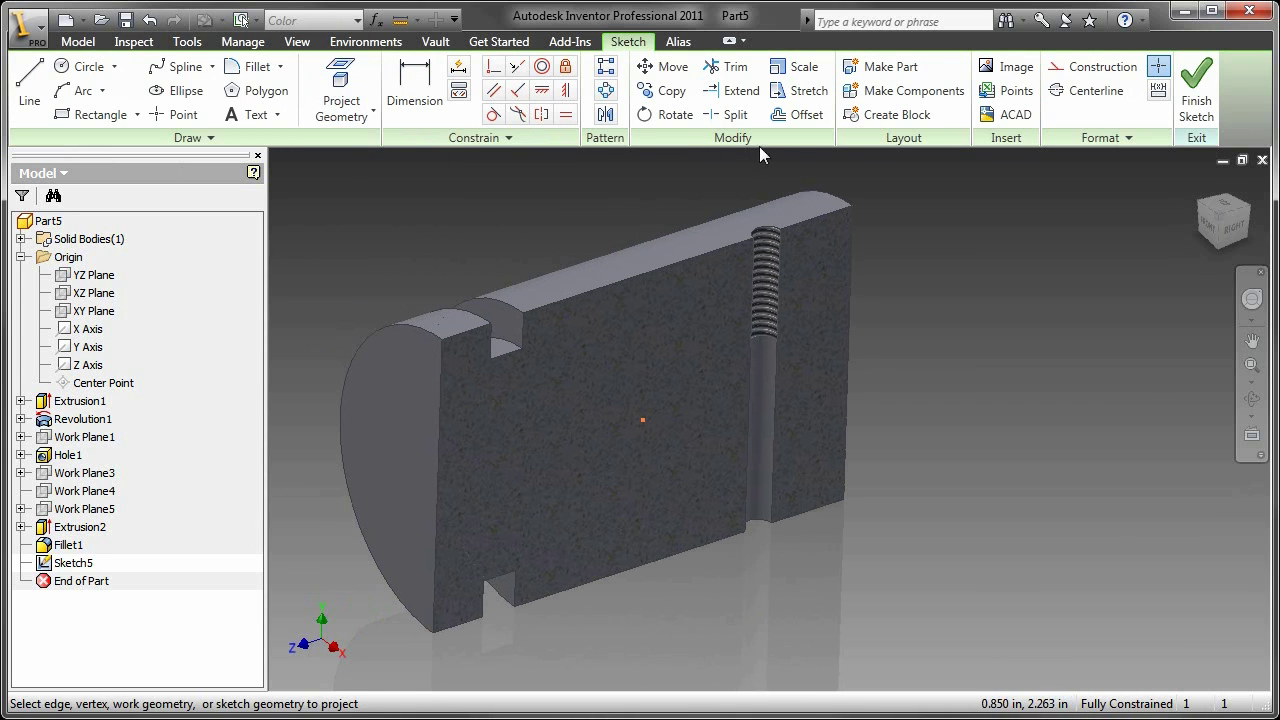
left_click(813, 190)
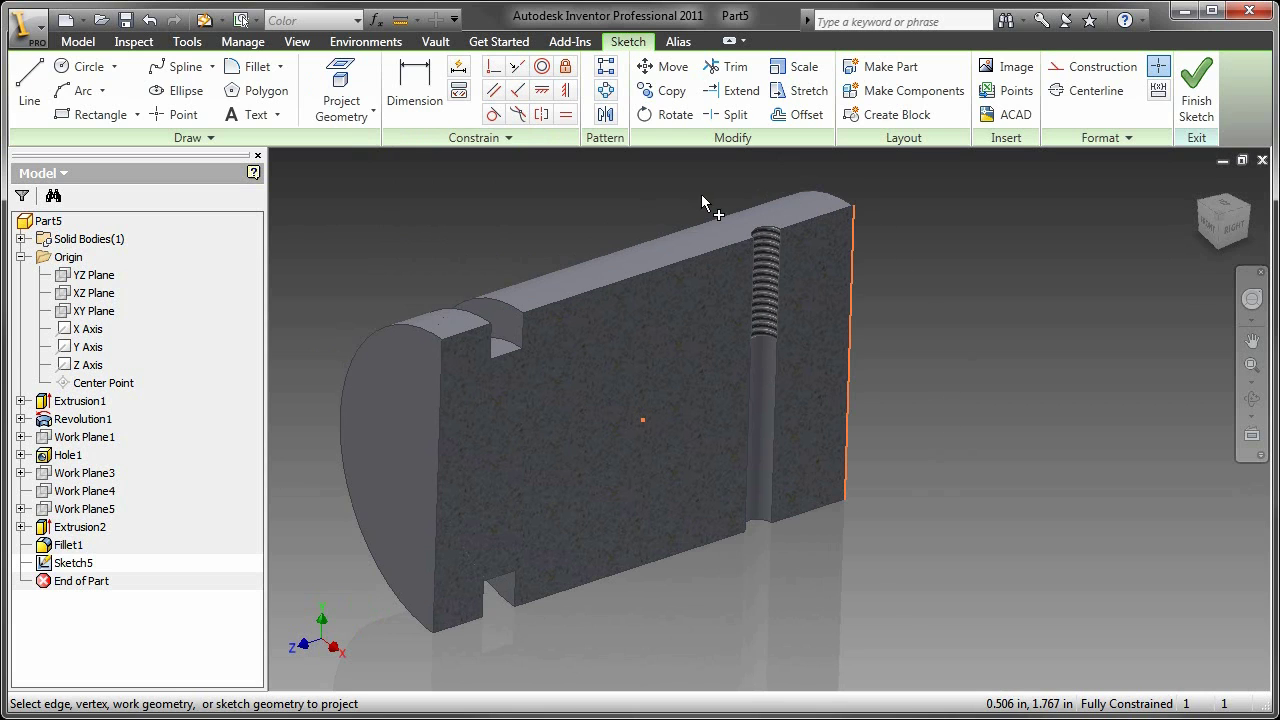
right_click(732, 175)
left_click(760, 177)
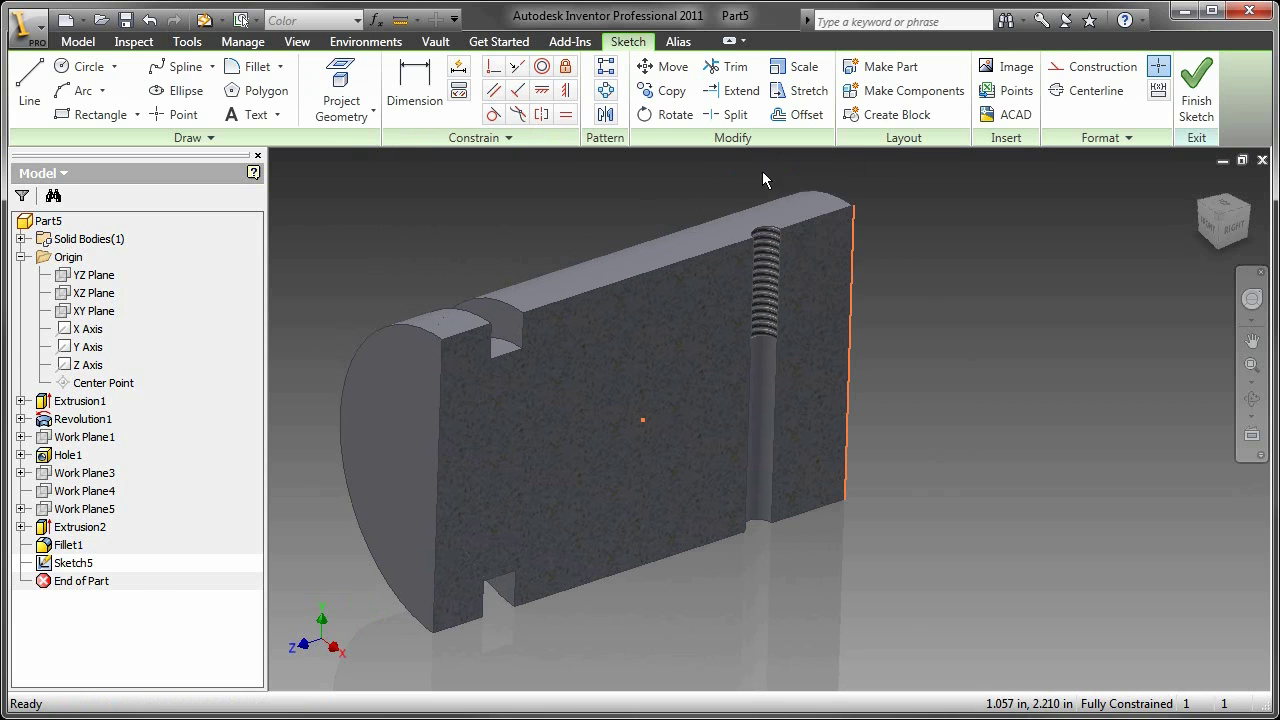
left_click_drag(762, 171, 990, 538)
left_click(1095, 66)
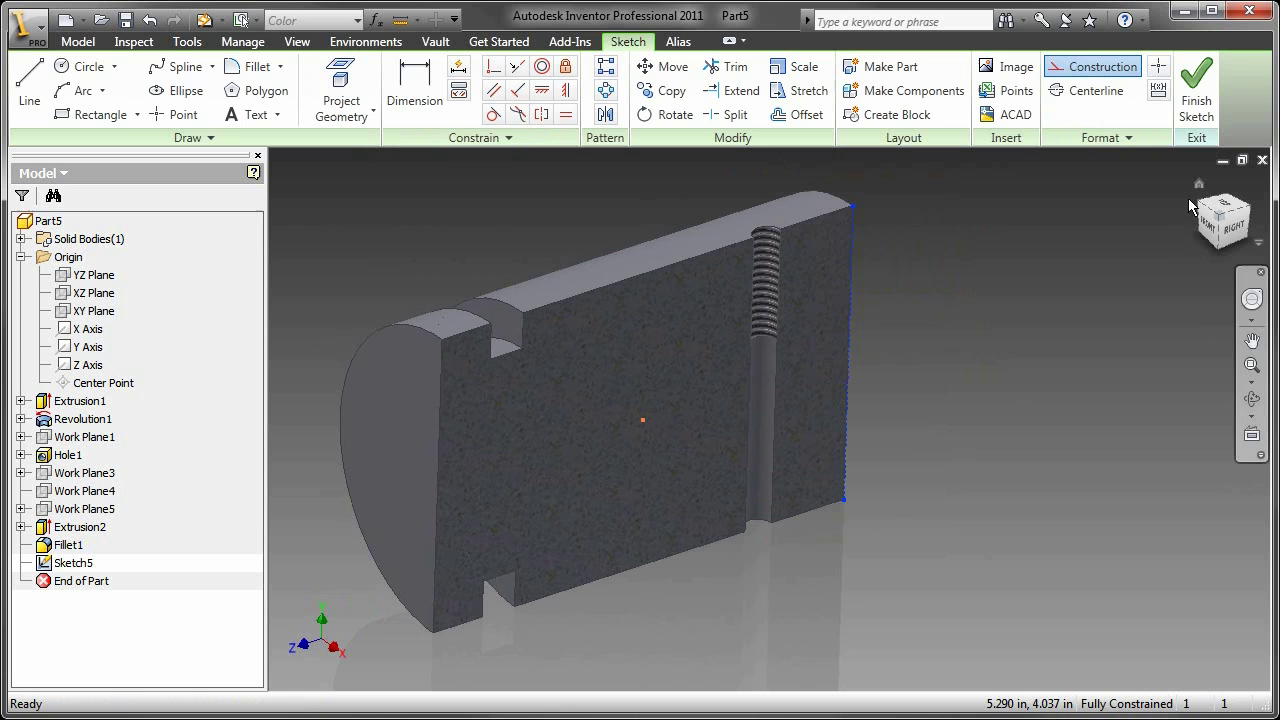
- Draw a four-point spline from the midpoint of the projected end edge, curving away from the cylinder and upward
left_click(1236, 240)
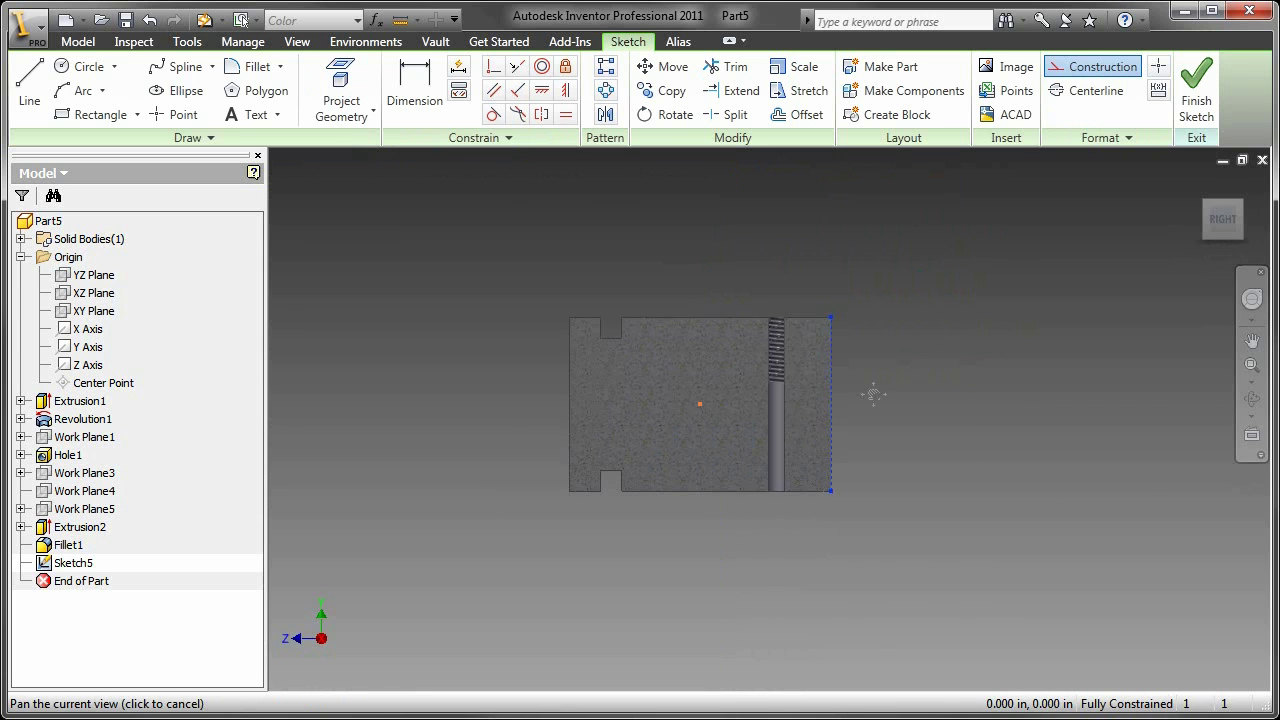
left_click(185, 66)
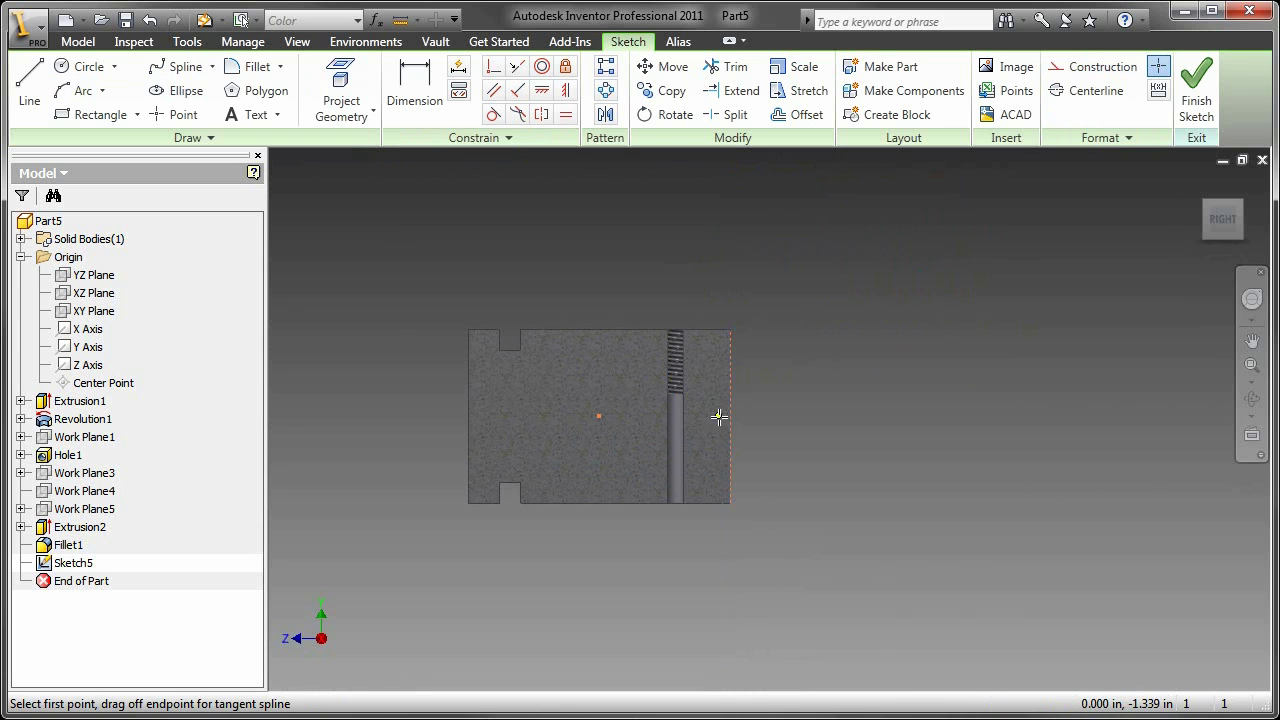
left_click(731, 417)
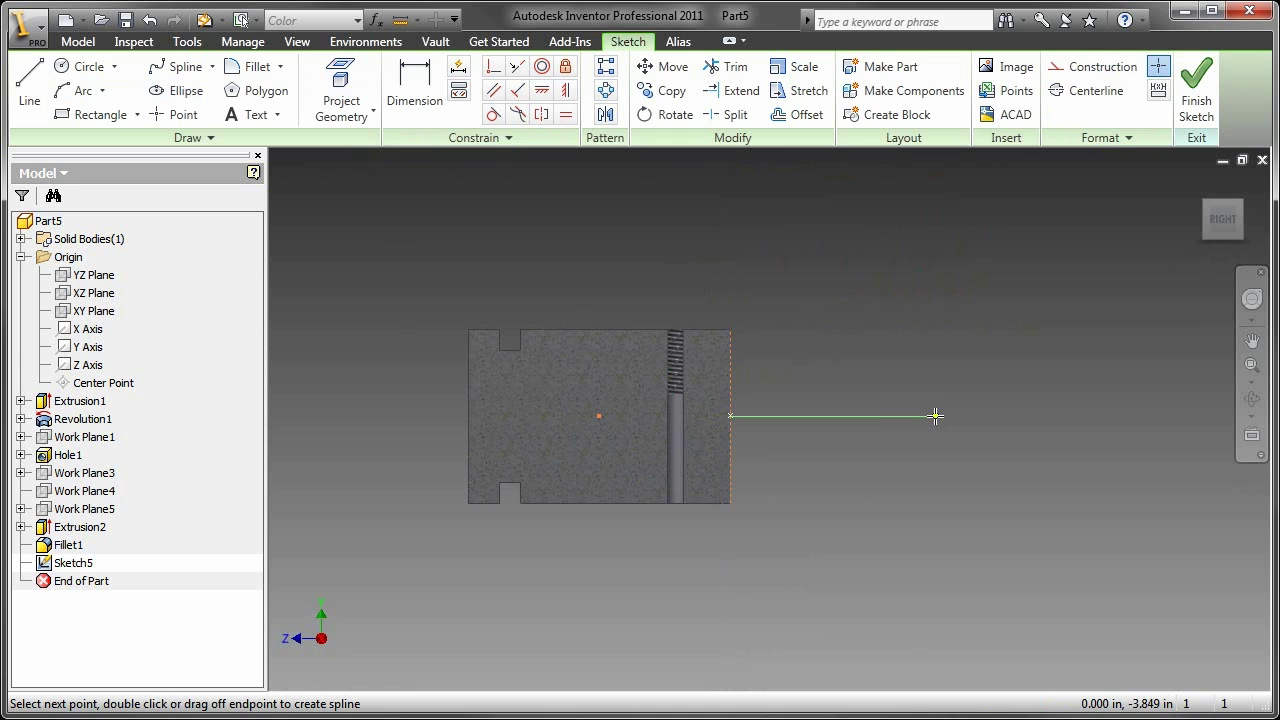
left_click(1111, 279)
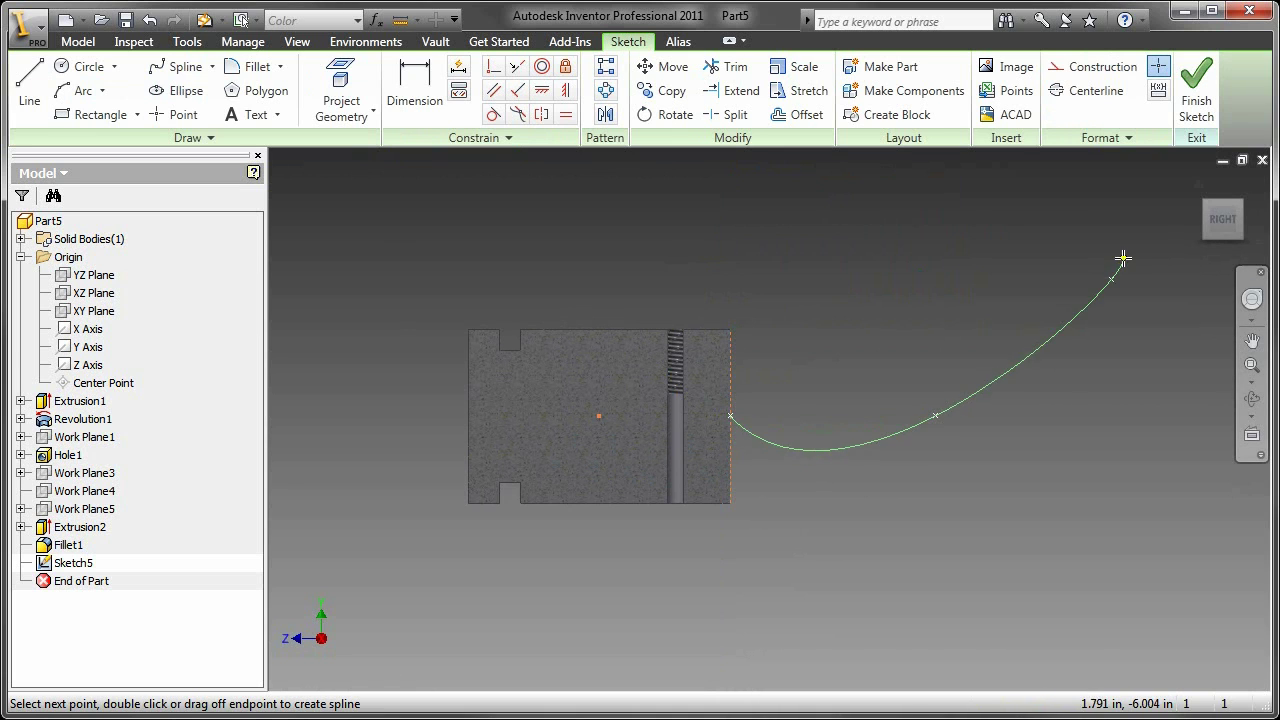
middle_click_drag(1123, 260, 994, 303)
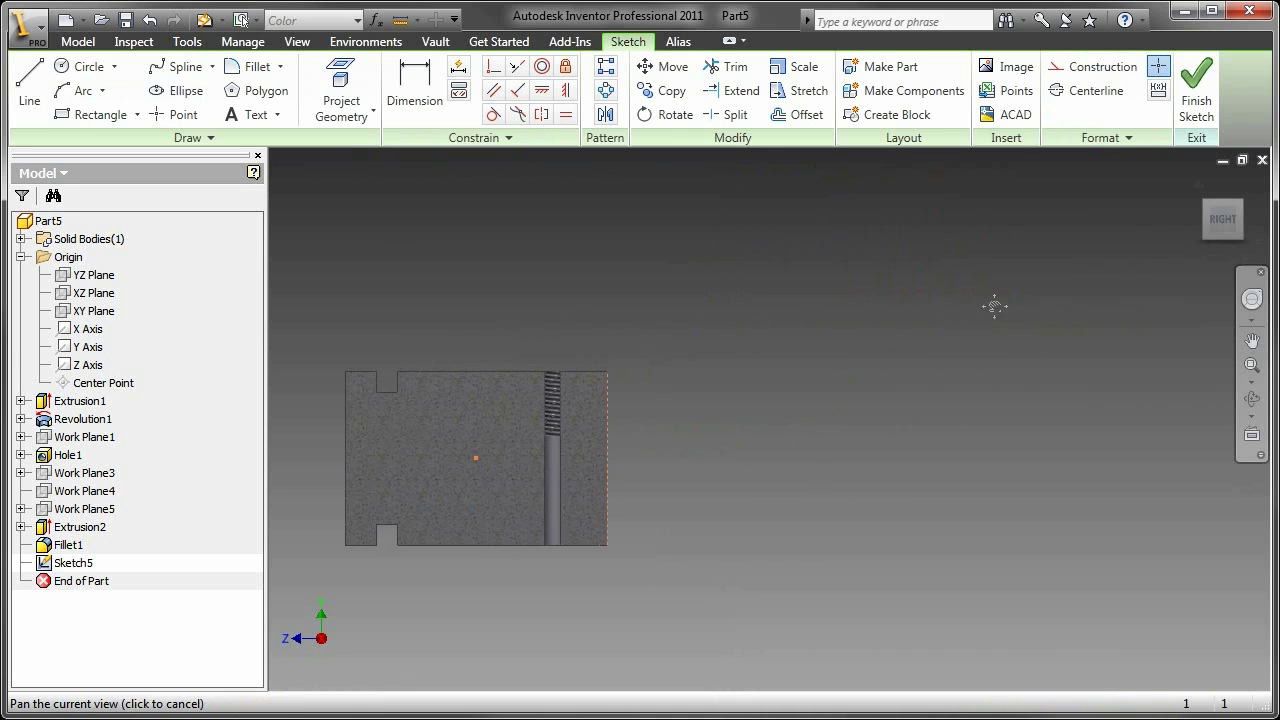
right_click(1143, 217)
left_click(1150, 227)
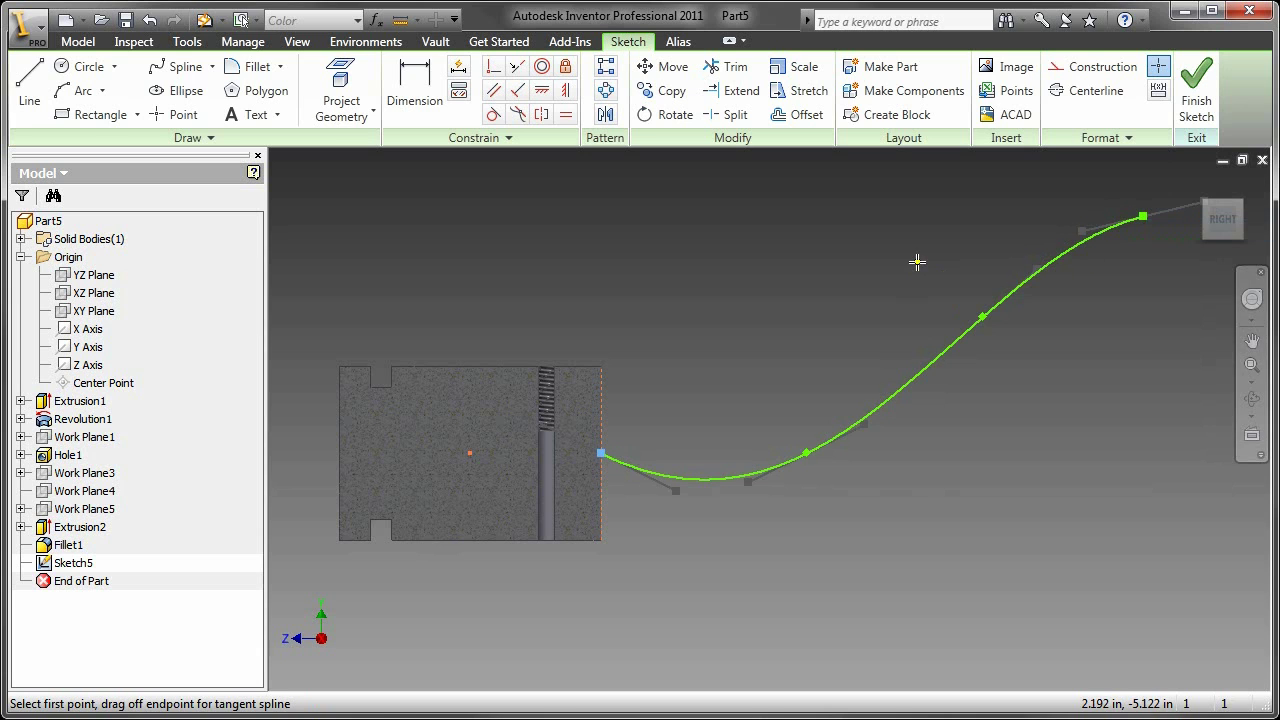
key("Escape")
- Draw a straight line from the spline's start point on the end edge to the sketch origin
middle_click_drag(540, 544, 646, 552)
scroll(658, 515, "down", 3)
left_click(30, 85)
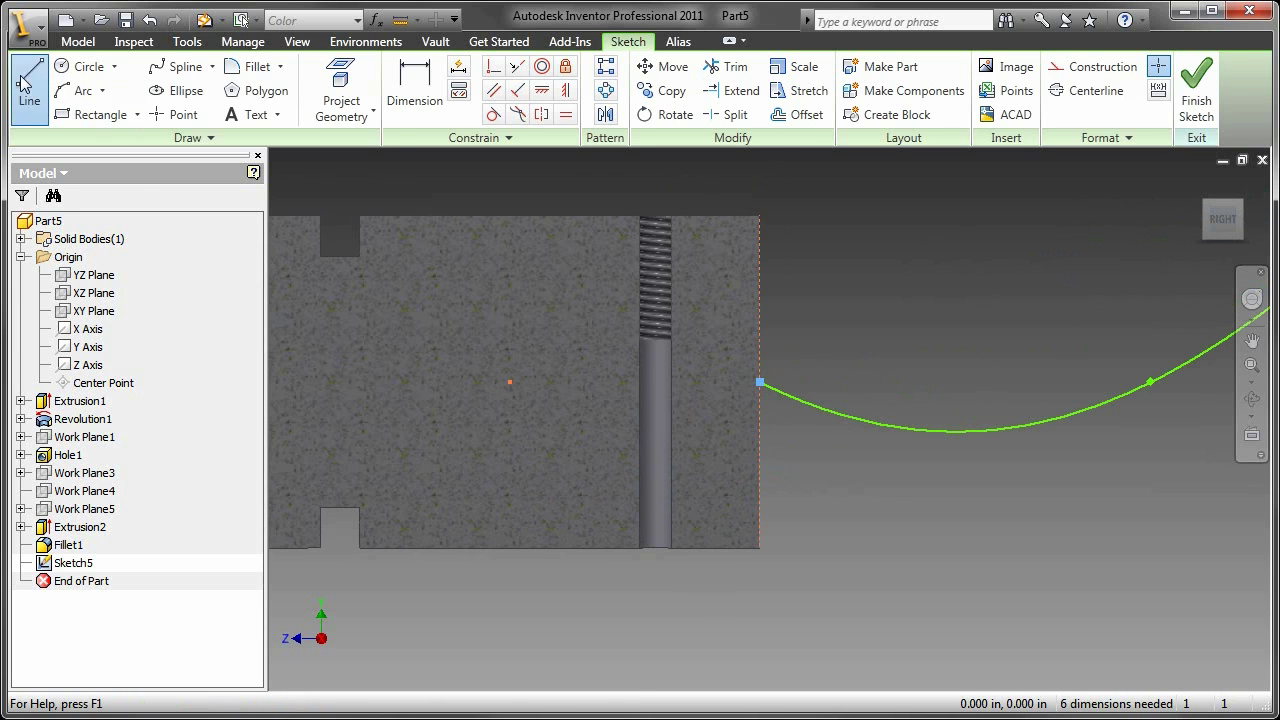
left_click(760, 382)
left_click(510, 382)
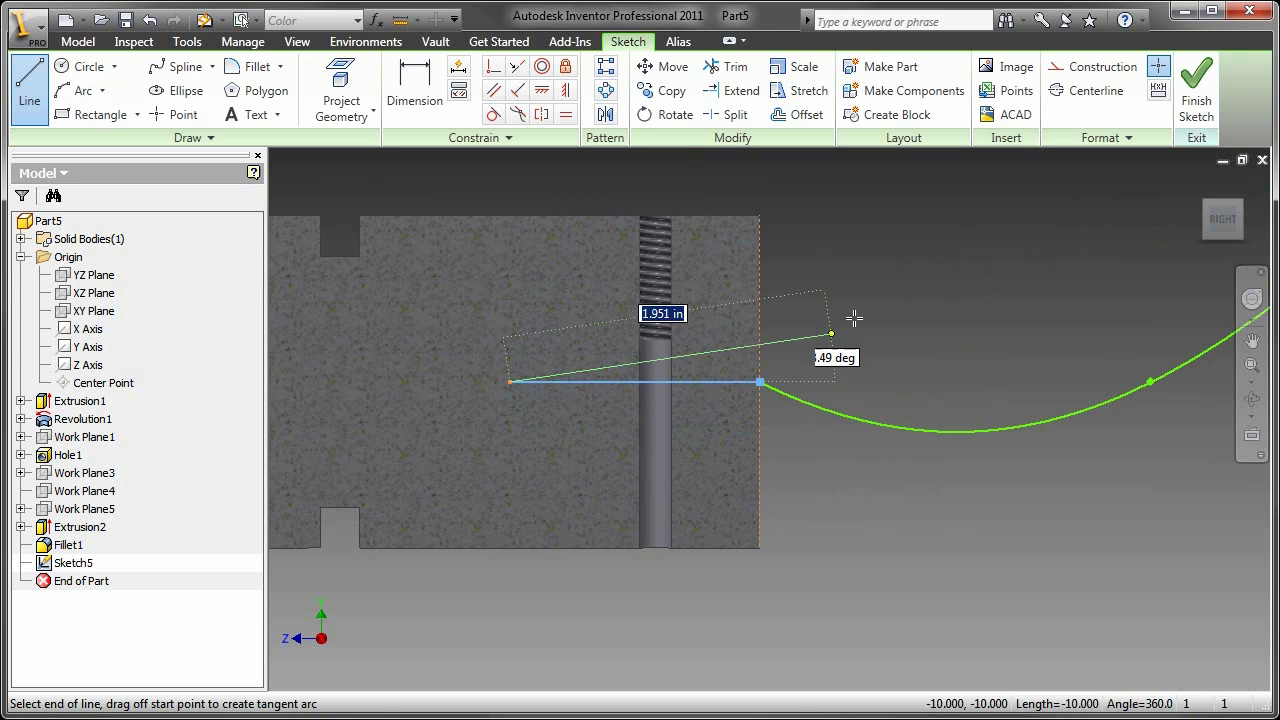
right_click(902, 300)
left_click(912, 311)
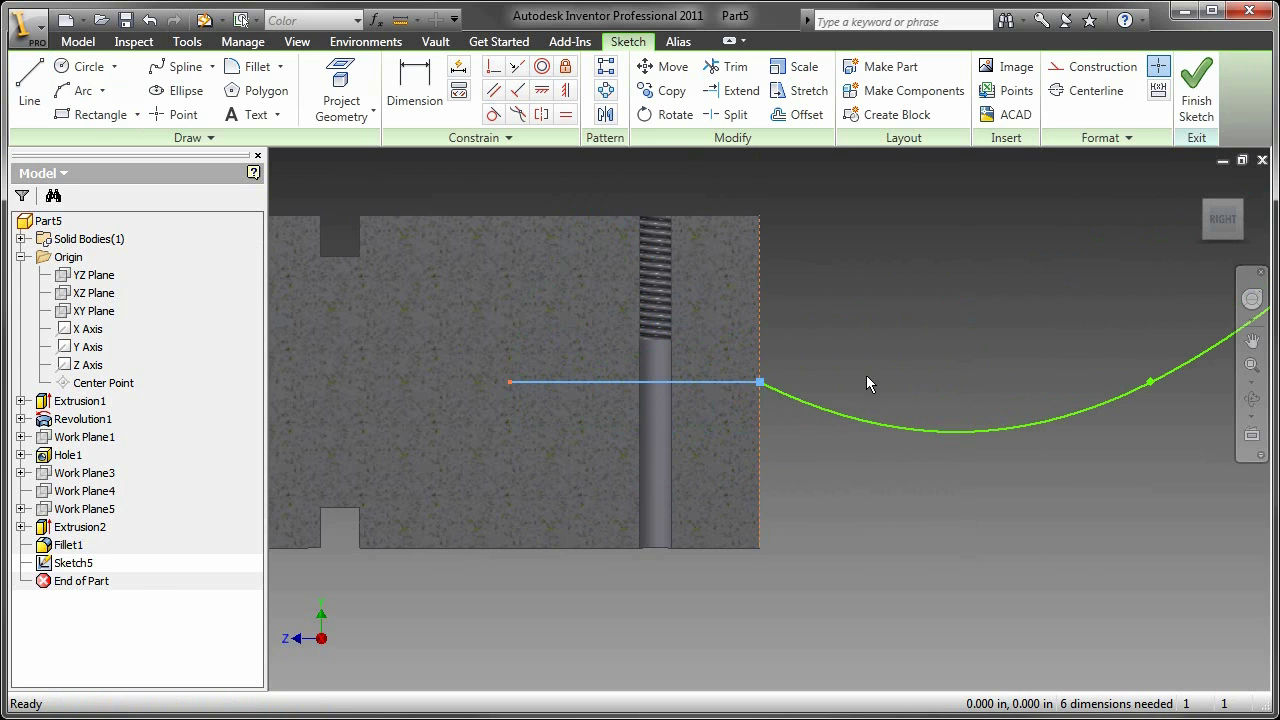
- Make the spline tangent to the straight line with a Tangent constraint and finish the sketch
left_click(493, 115)
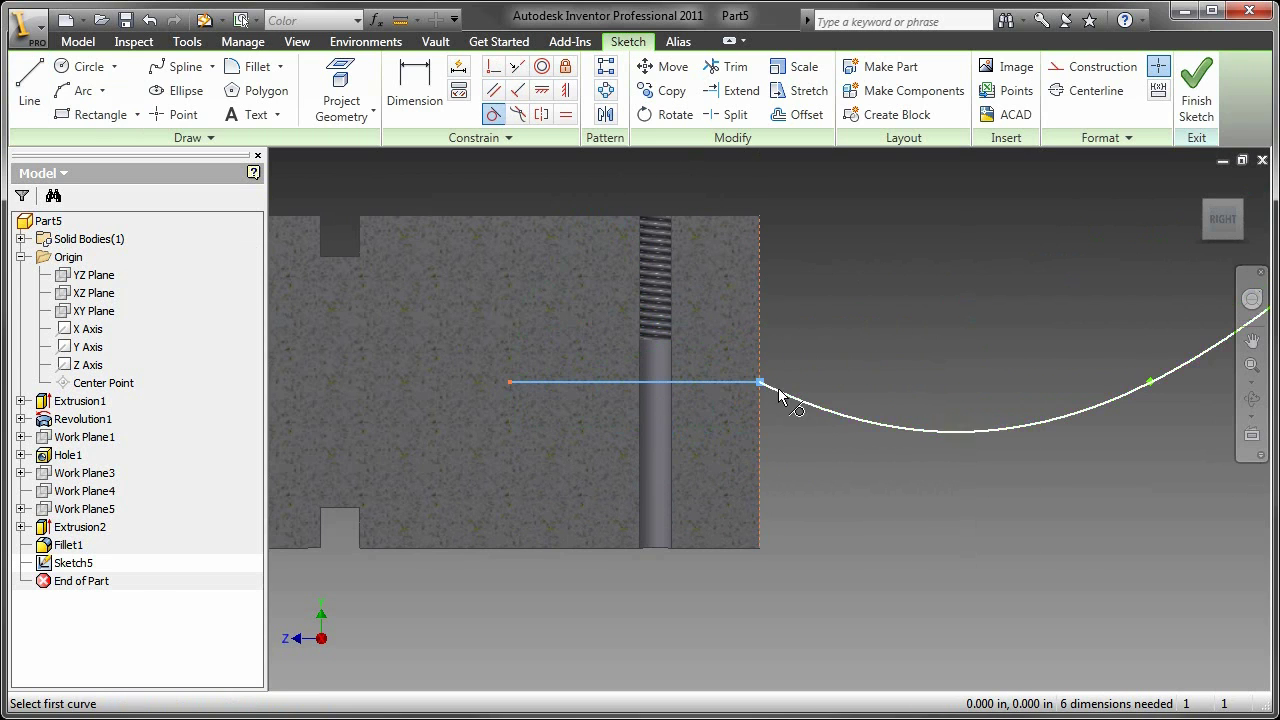
left_click(729, 384)
scroll(849, 481, "up", 2)
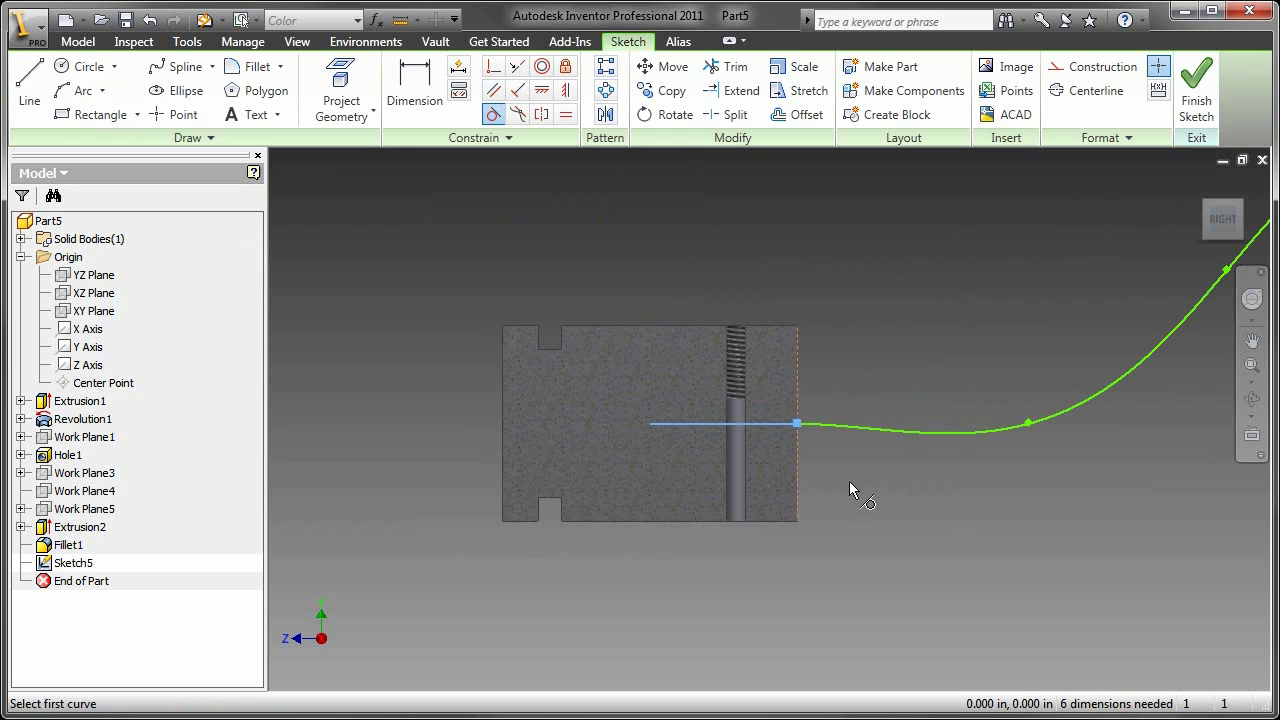
middle_click_drag(849, 481, 682, 489)
scroll(746, 480, "up", 1)
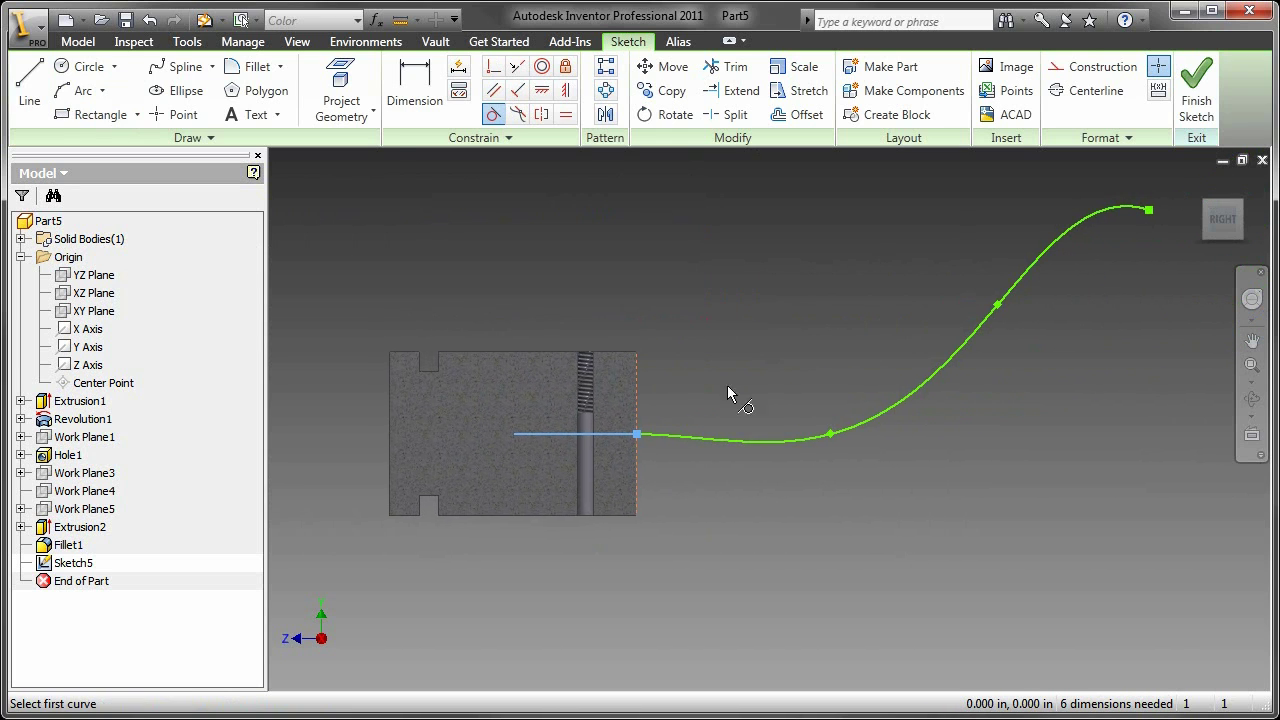
right_click(731, 272)
left_click(770, 284)
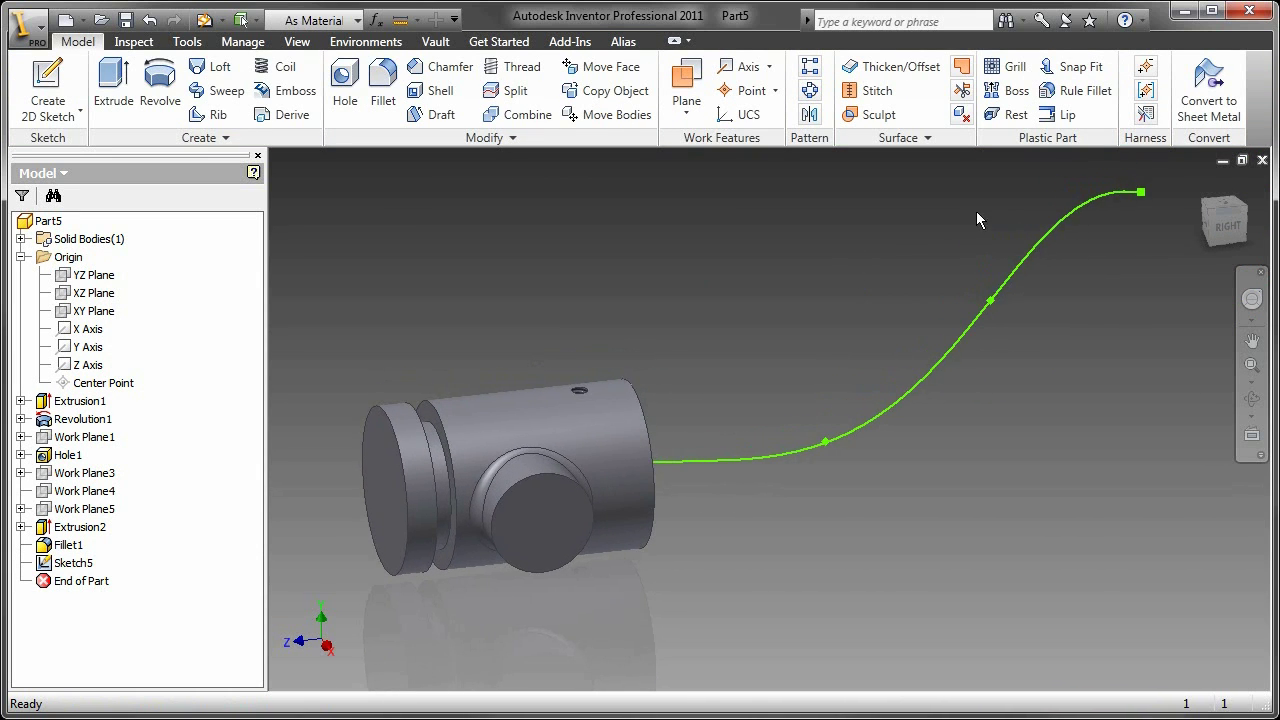
- Create a work plane normal to the spline through its free endpoint with the general Plane command
middle_click_drag(964, 219, 865, 247)
left_click(693, 82)
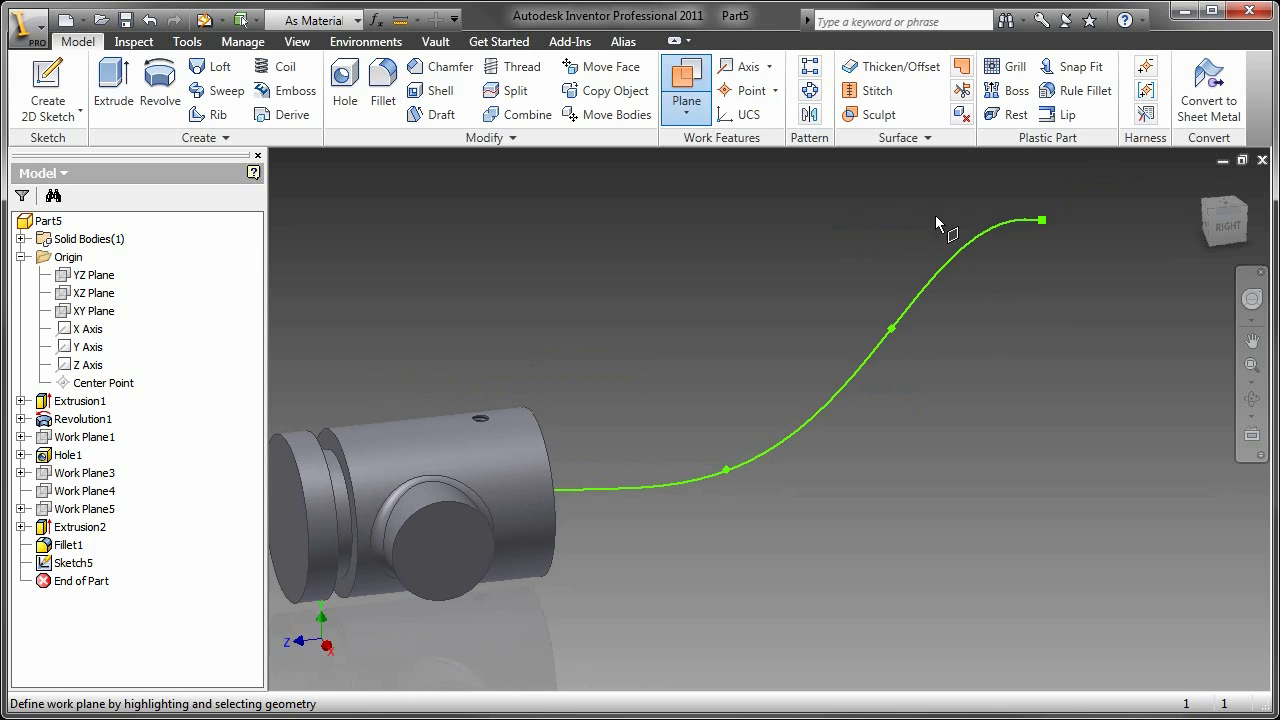
scroll(940, 215, "up", 3)
middle_click_drag(963, 214, 809, 260)
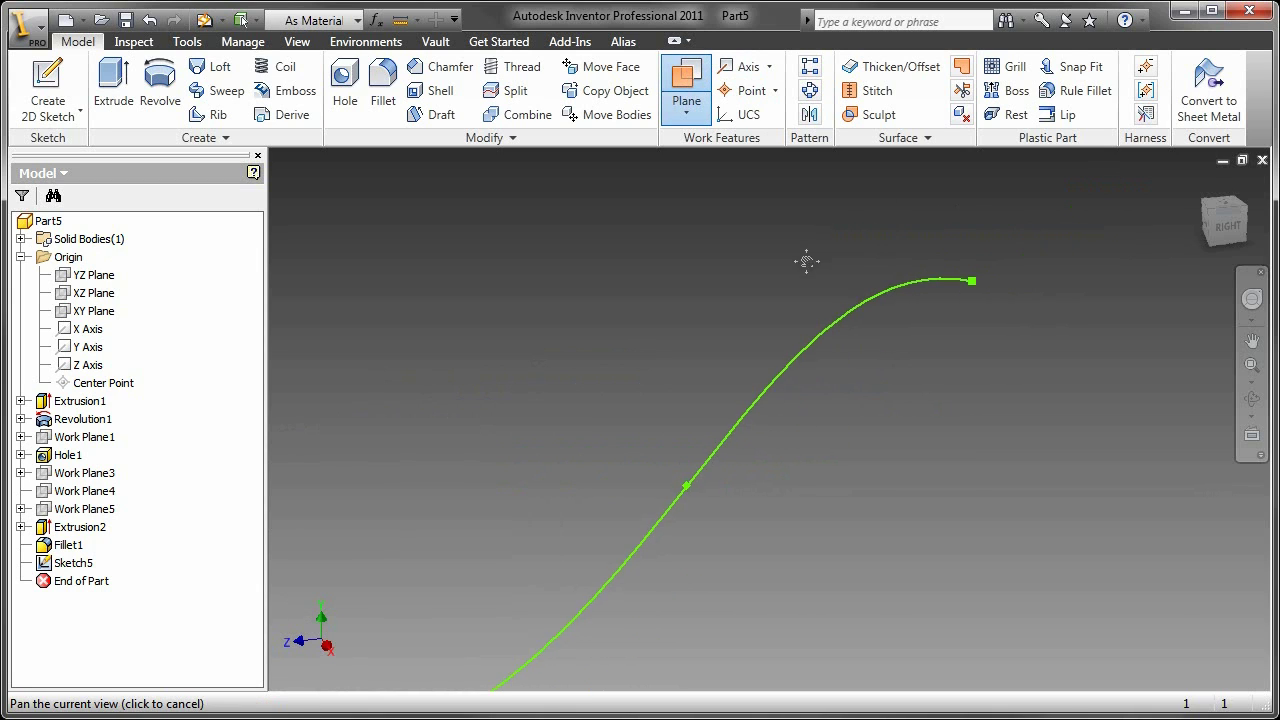
left_click(975, 282)
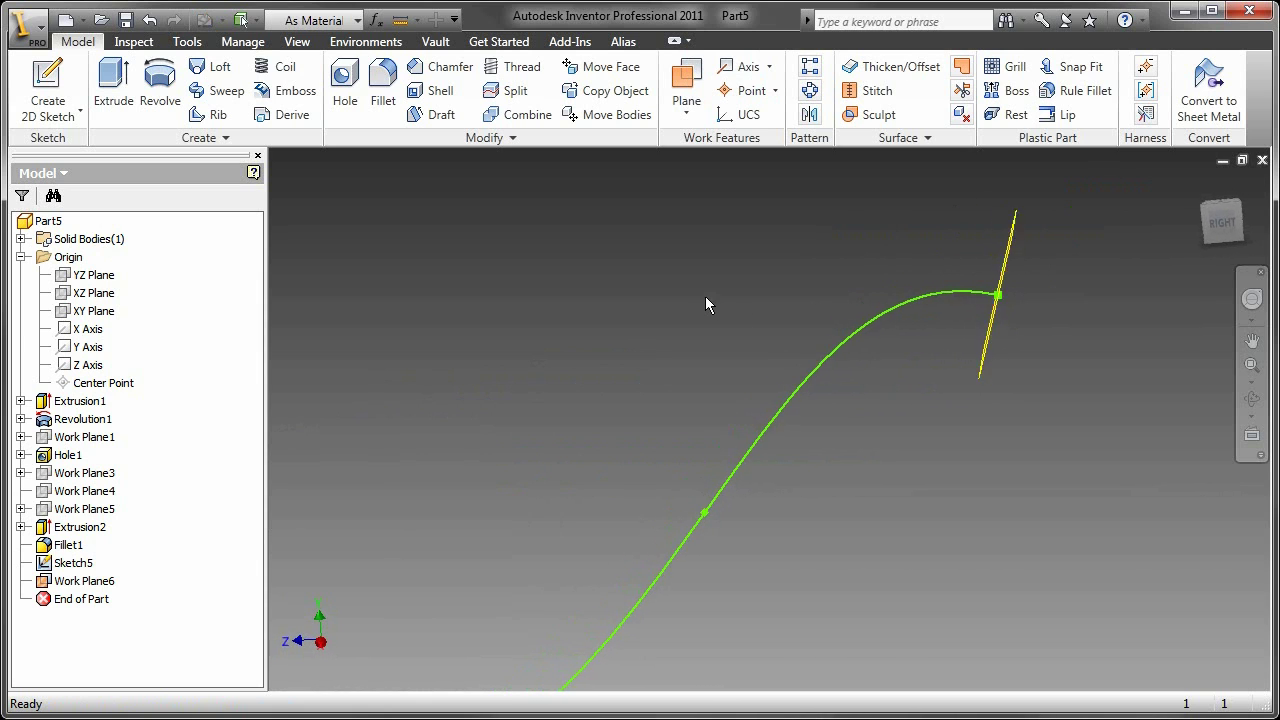
- Start a sketch on the work plane normal to the spline and project the spline's free endpoint into it
left_click(1014, 260)
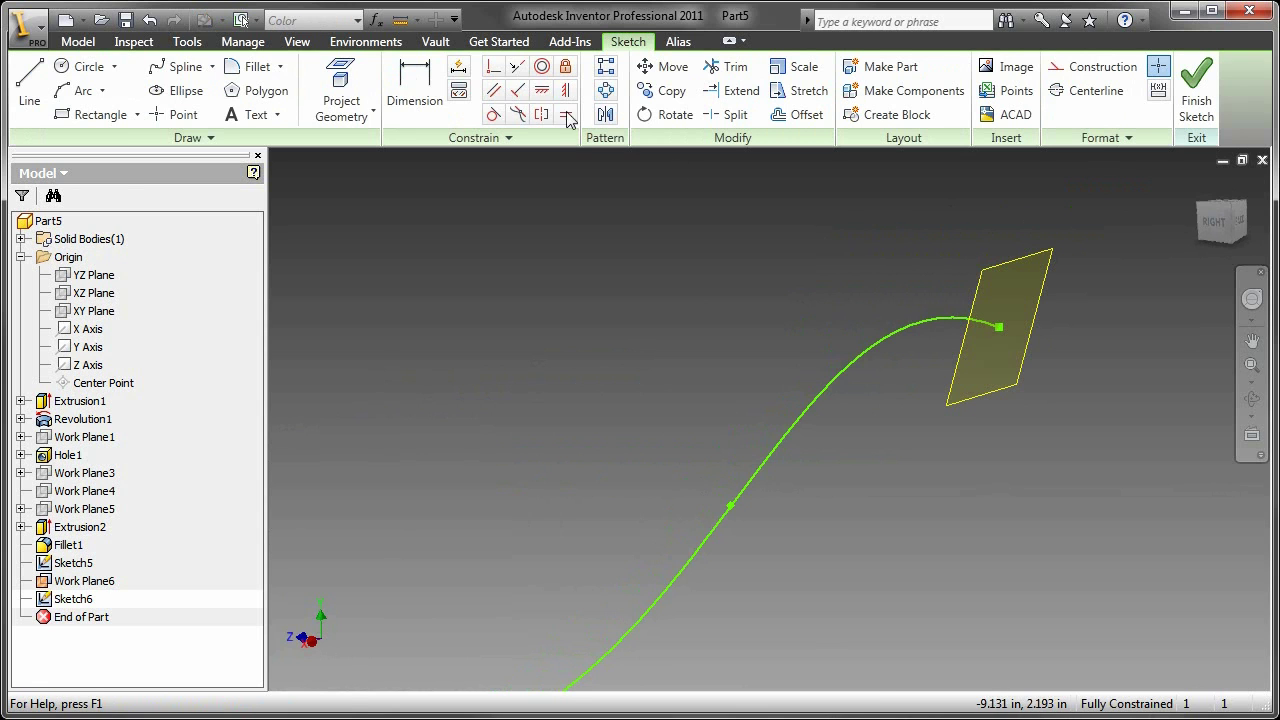
left_click(341, 95)
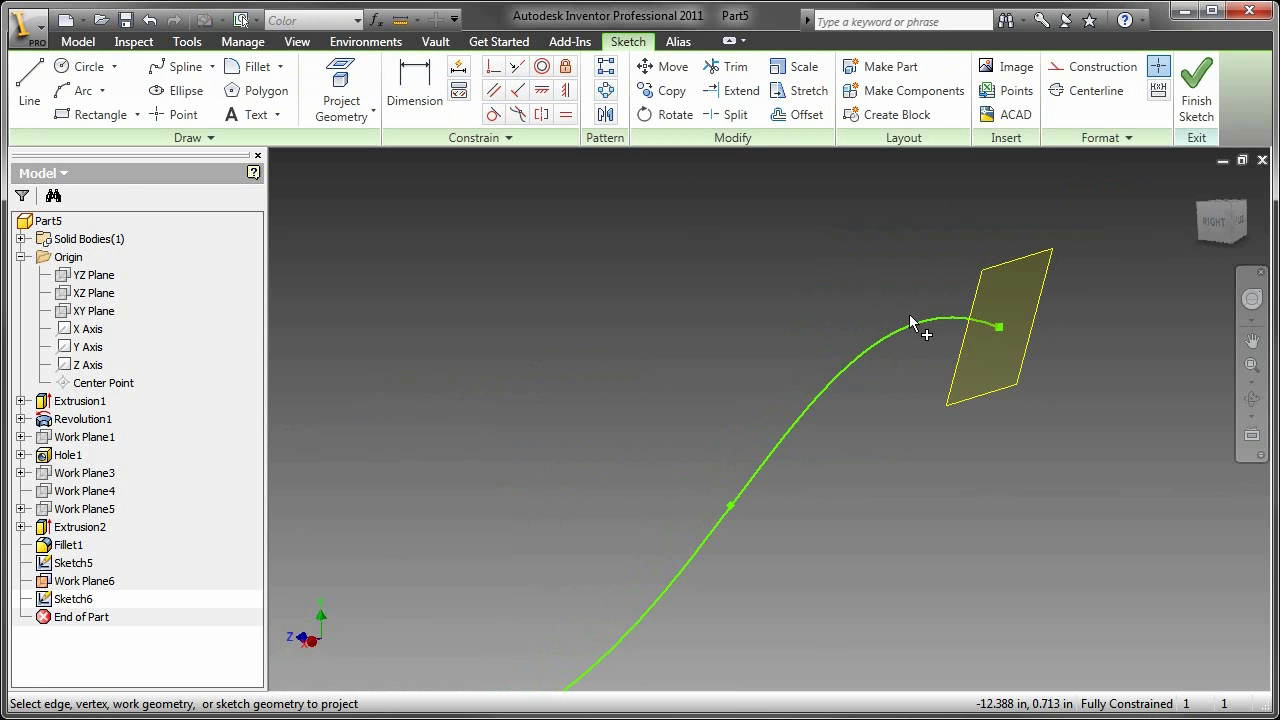
left_click(1000, 327)
- Draw a circle of 0.5 in diameter centred on the projected spline endpoint and finish the sketch
left_click(89, 66)
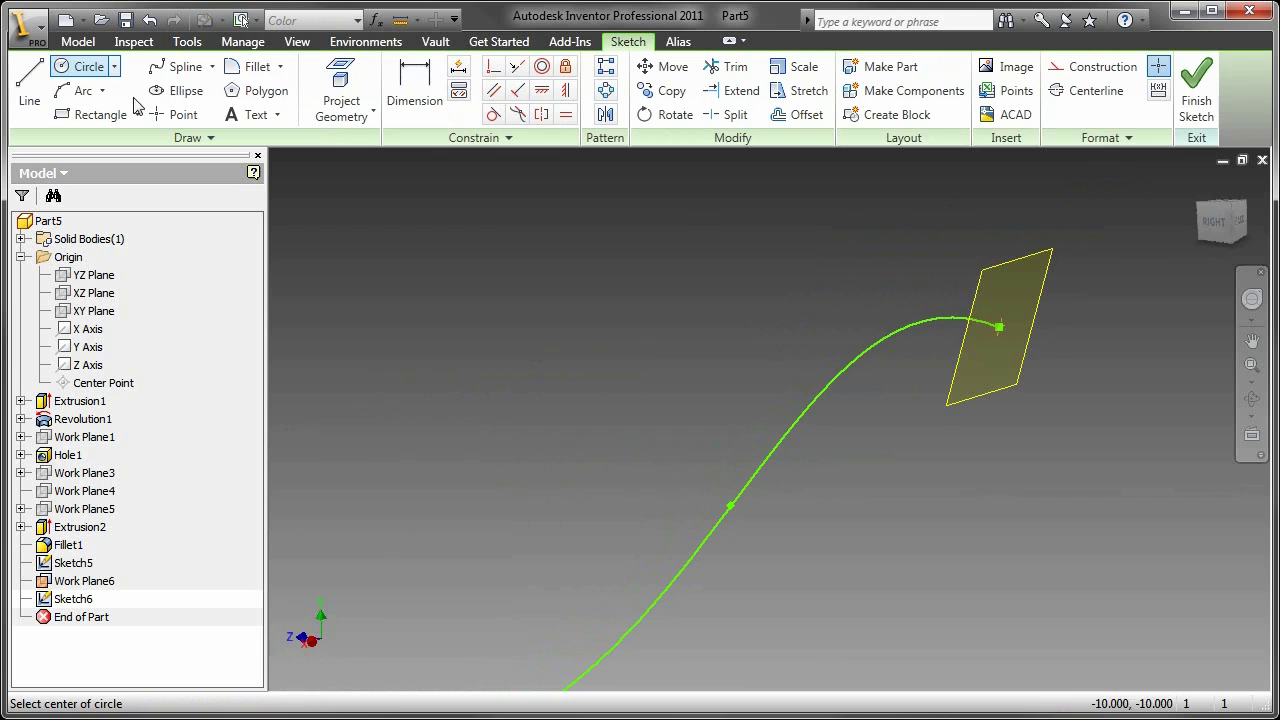
left_click(1000, 327)
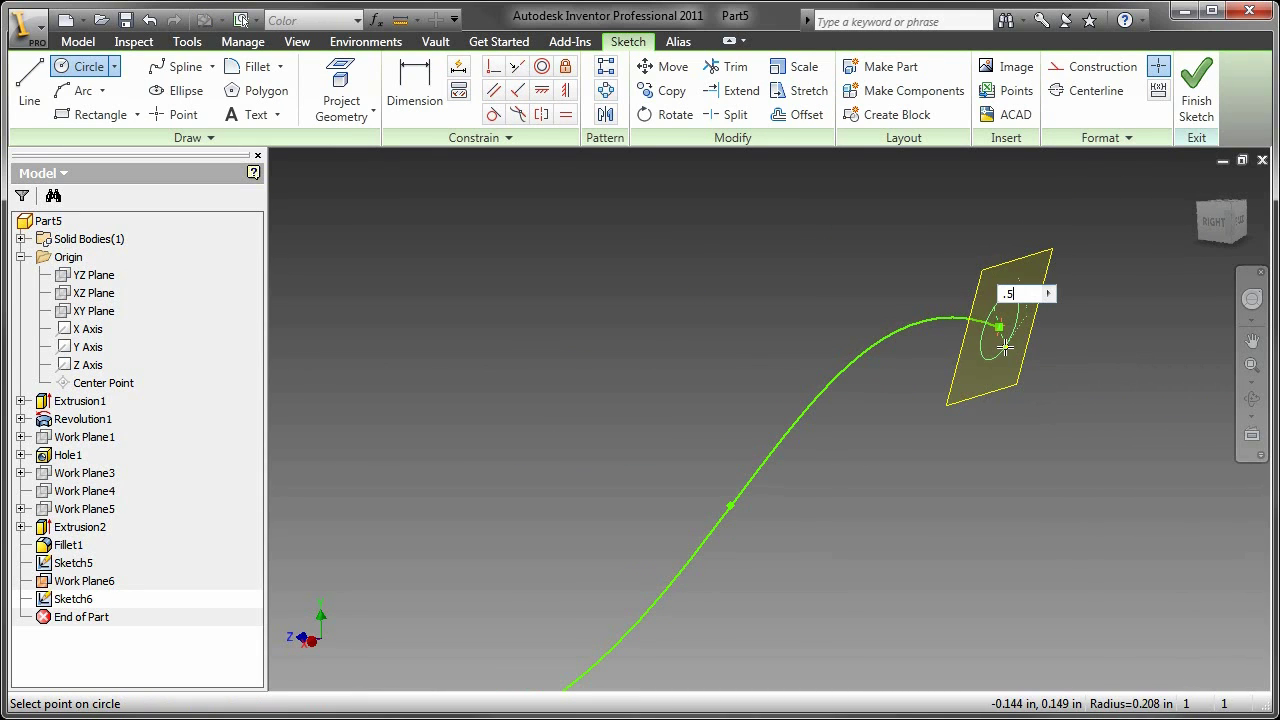
type(".5")
key("Return")
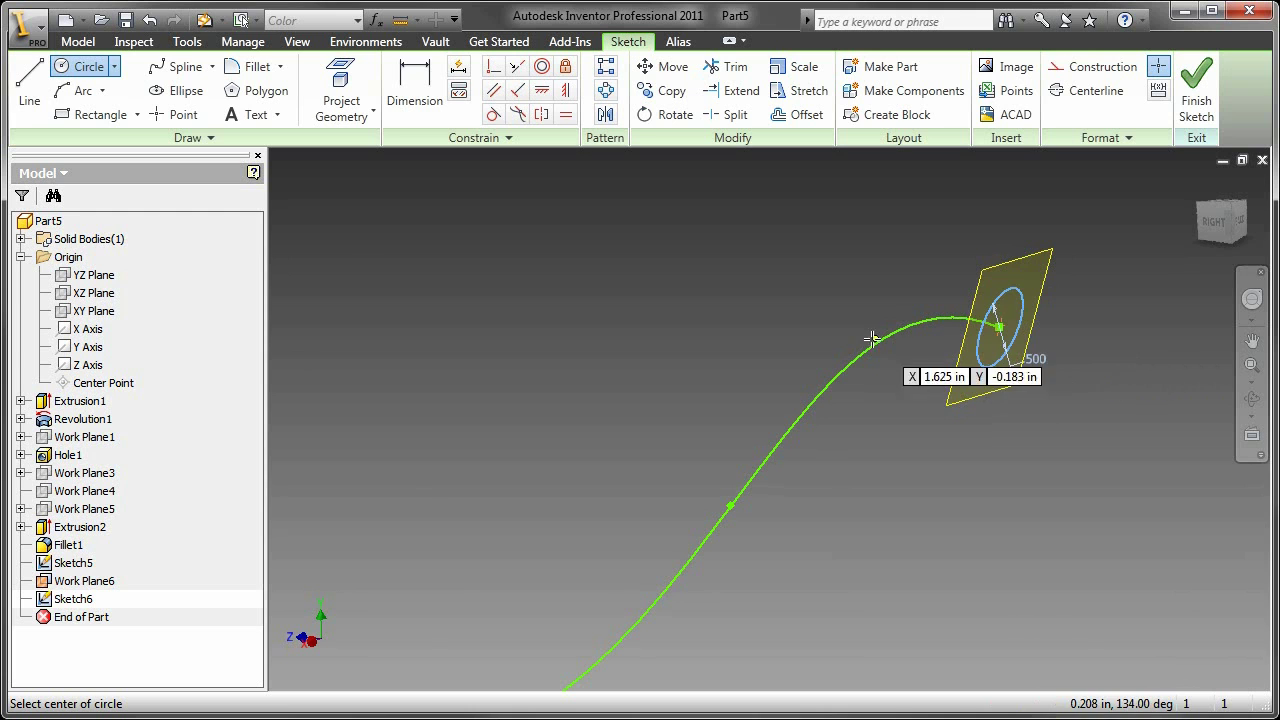
scroll(790, 360, "down", 3)
mouse_move(774, 358)
middle_mouse_down()
mouse_move(814, 309)
mouse_move(612, 325)
middle_mouse_up()
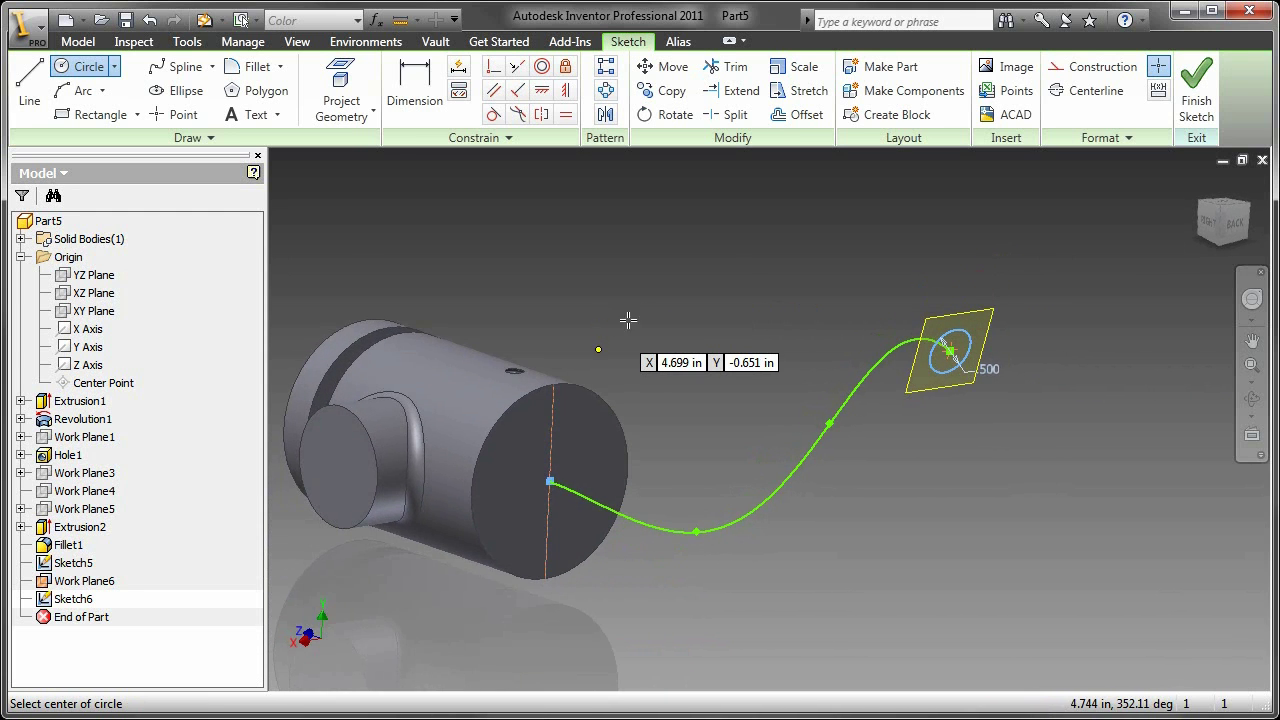
left_click(1208, 100)
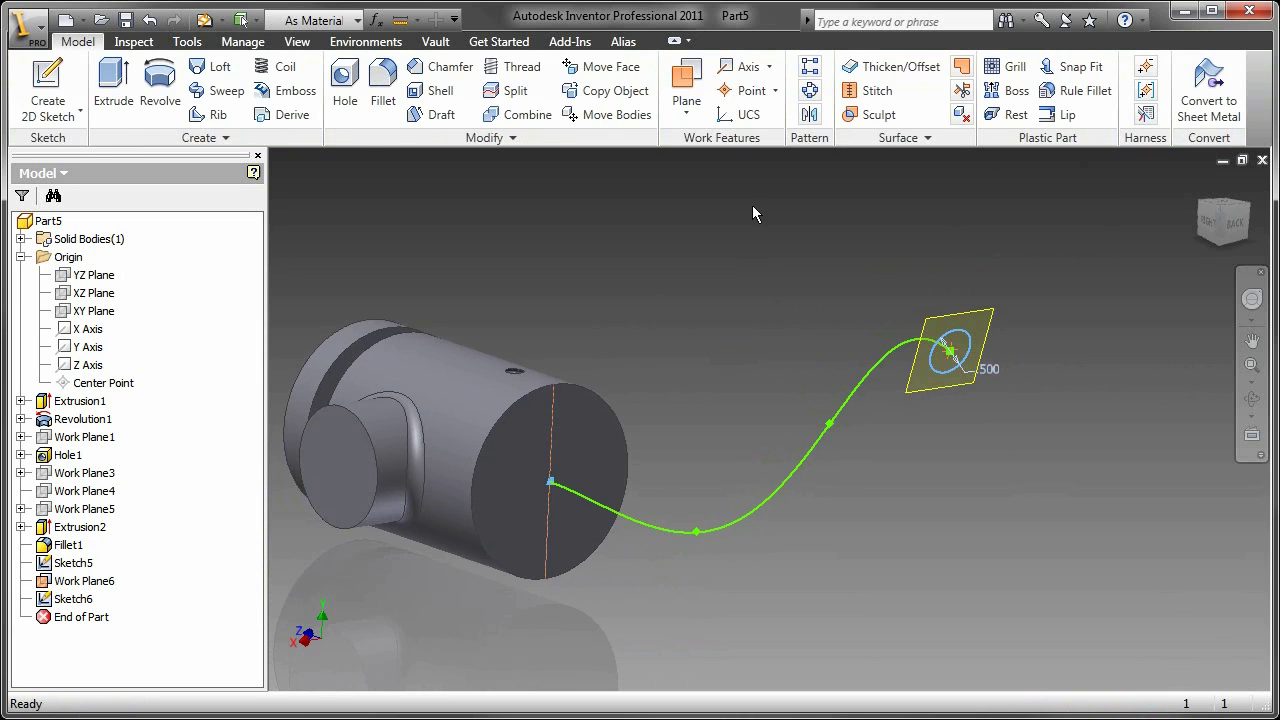
left_click(228, 91)
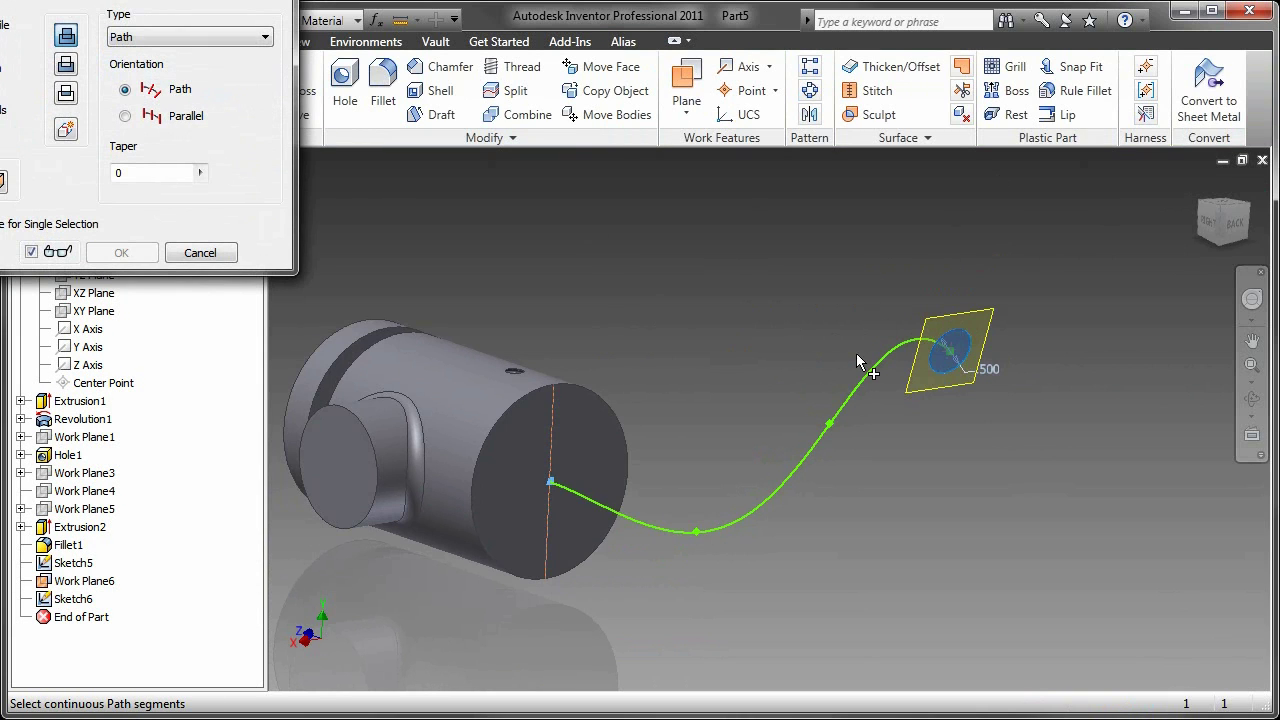
left_click(860, 380)
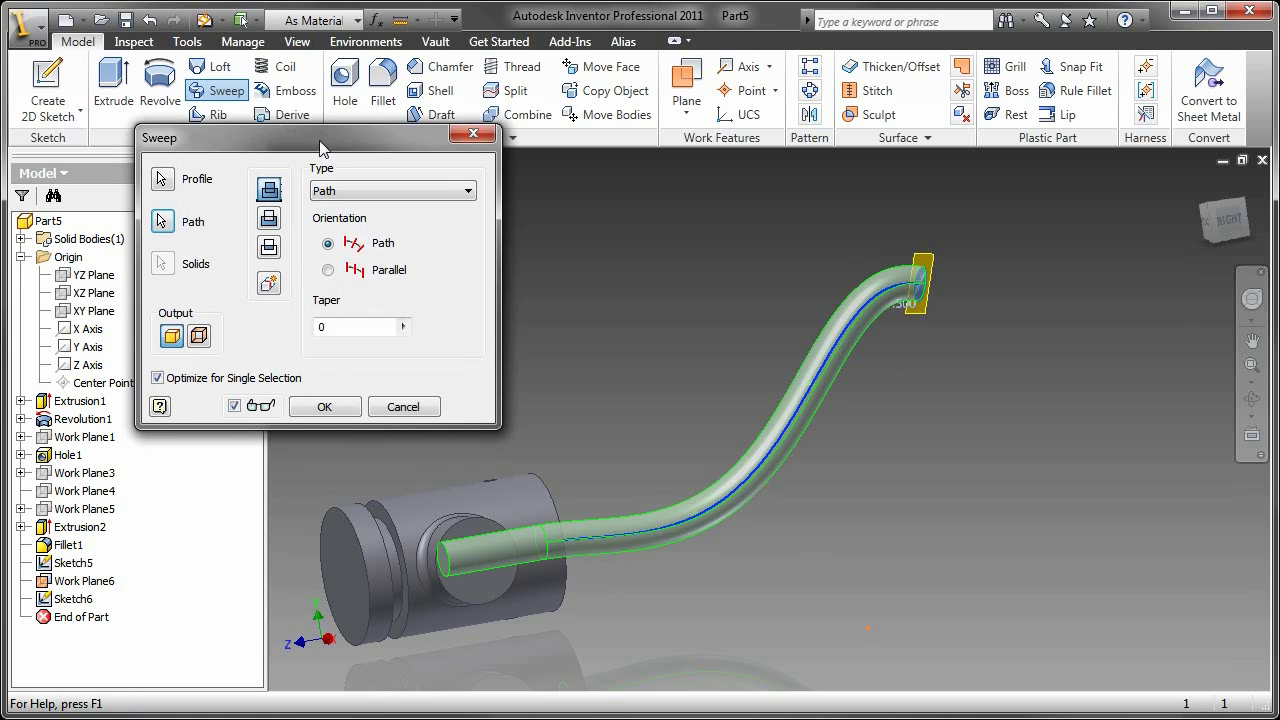
middle_click_drag(619, 513, 754, 428)
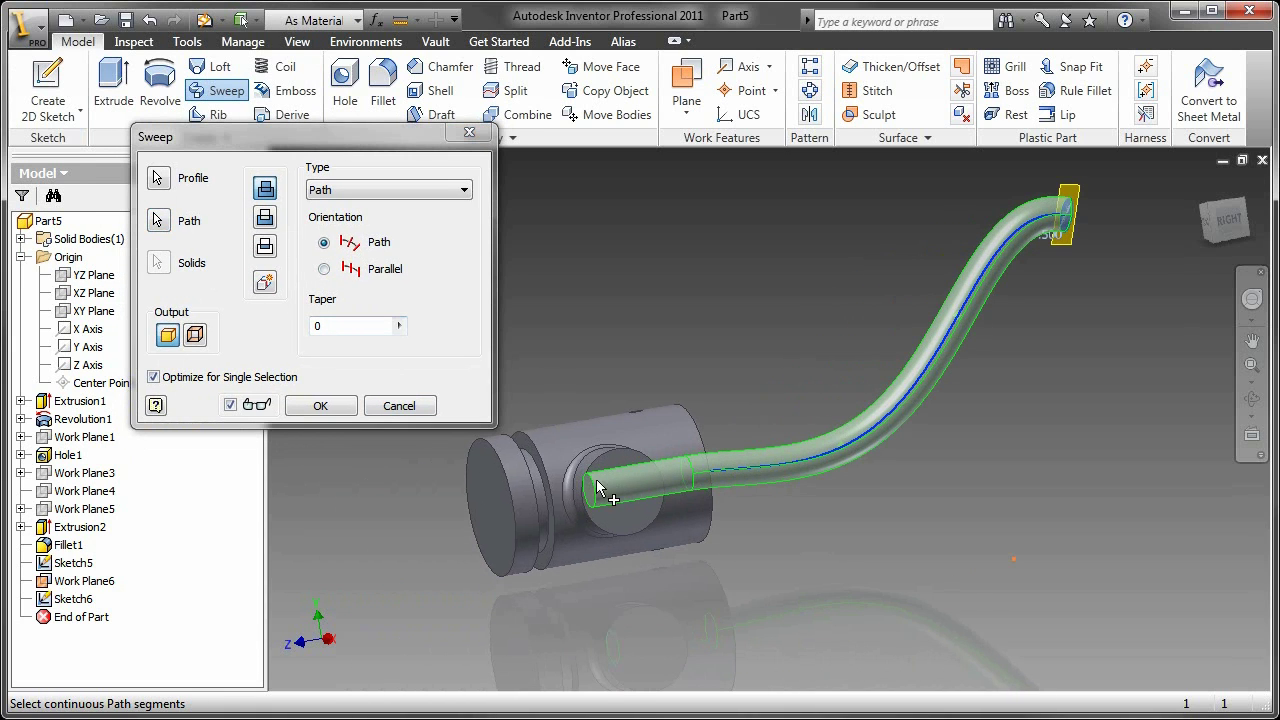
left_click(399, 406)
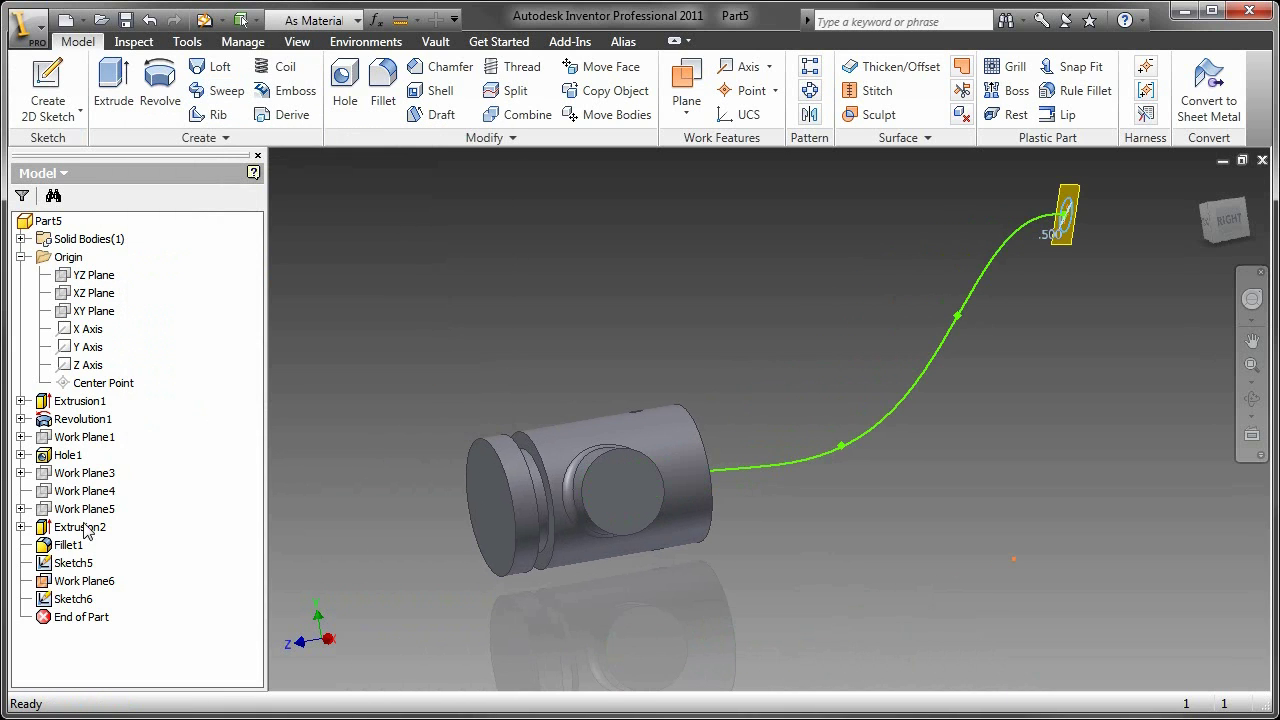
- Edit the spline sketch with the graphics sliced and change the straight line inside the cylinder to construction geometry
double_click(72, 563)
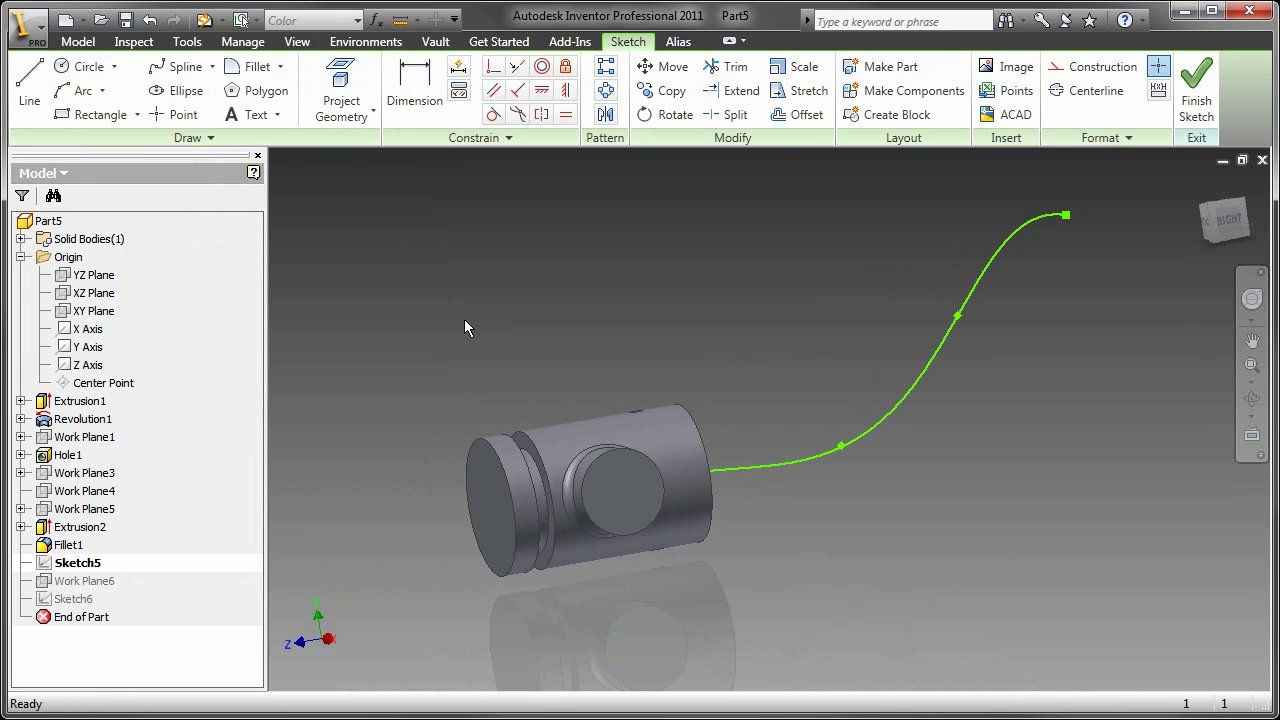
key("F7")
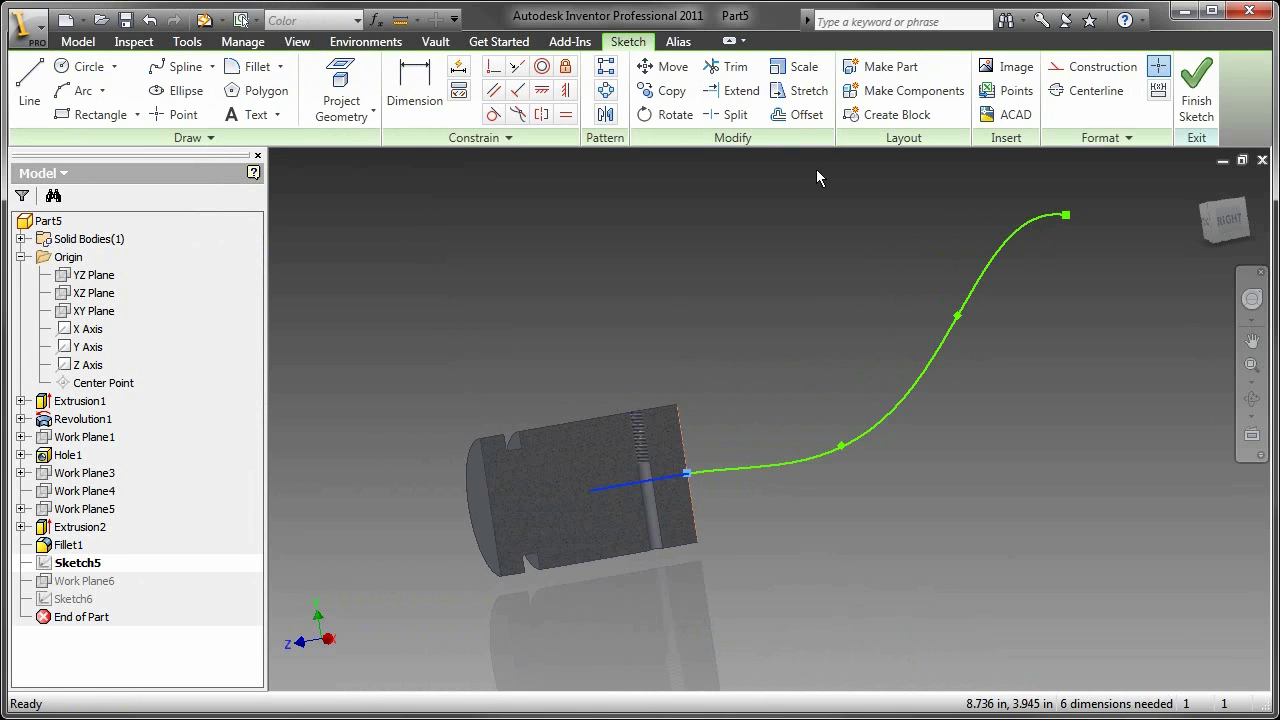
left_click(1066, 66)
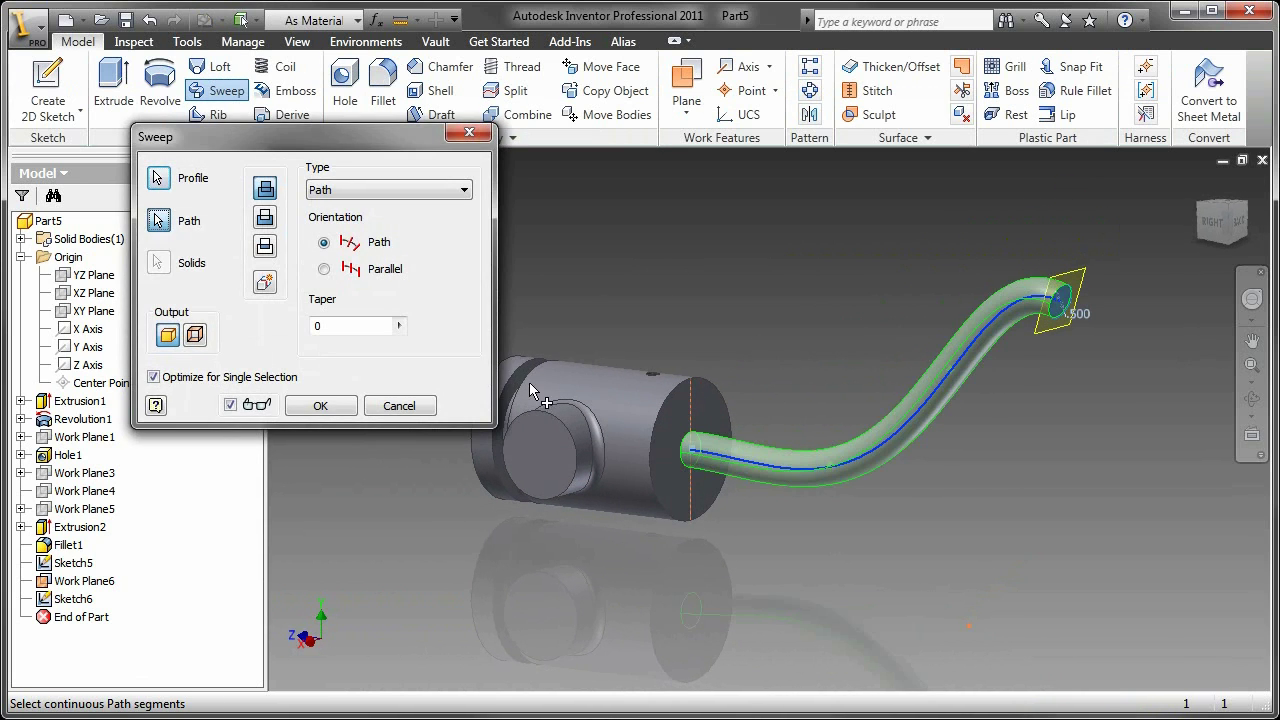
- Sweep the circle along the spline as a joined solid with path orientation and 0 taper, and hide the work plane at its end
left_click(336, 406)
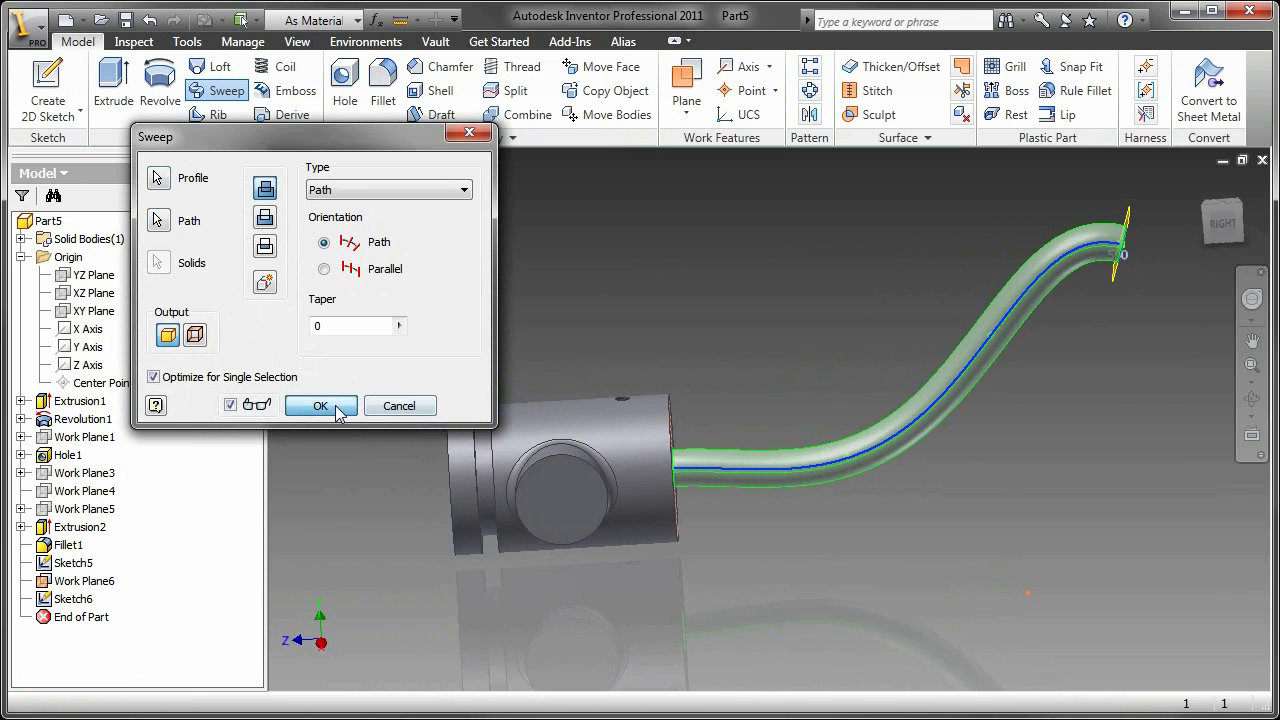
left_click(337, 408)
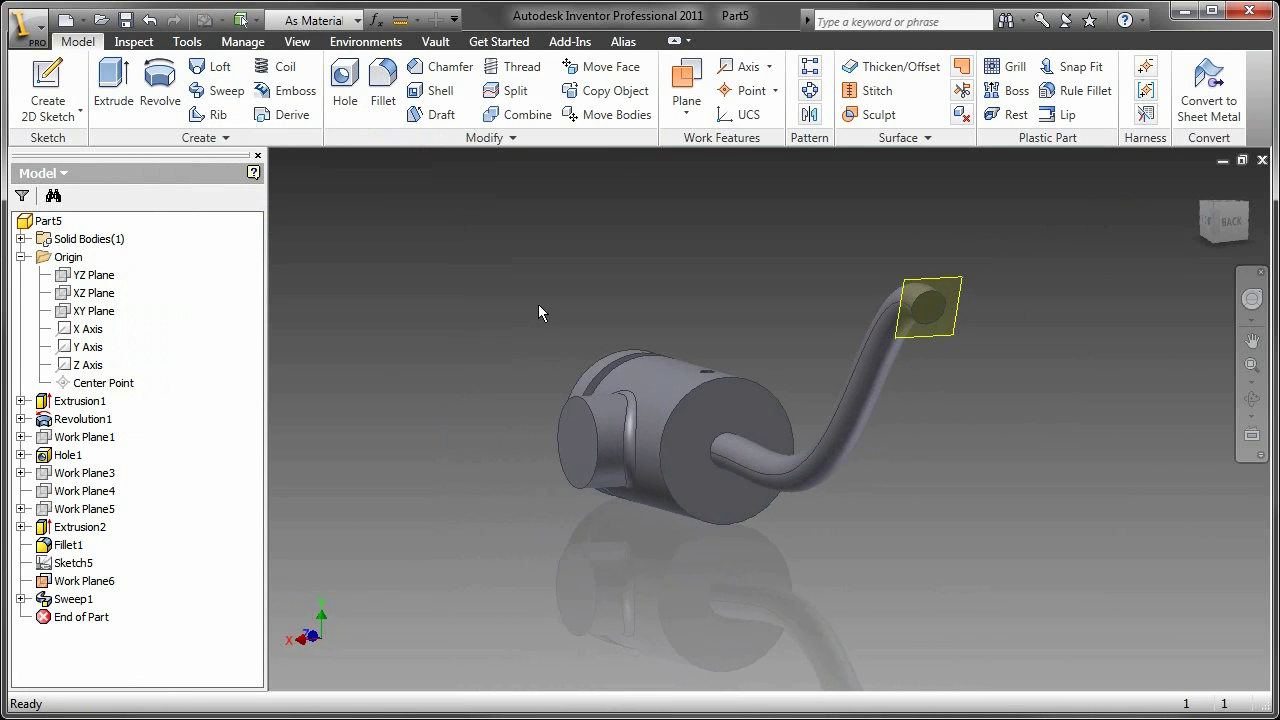
right_click(958, 279)
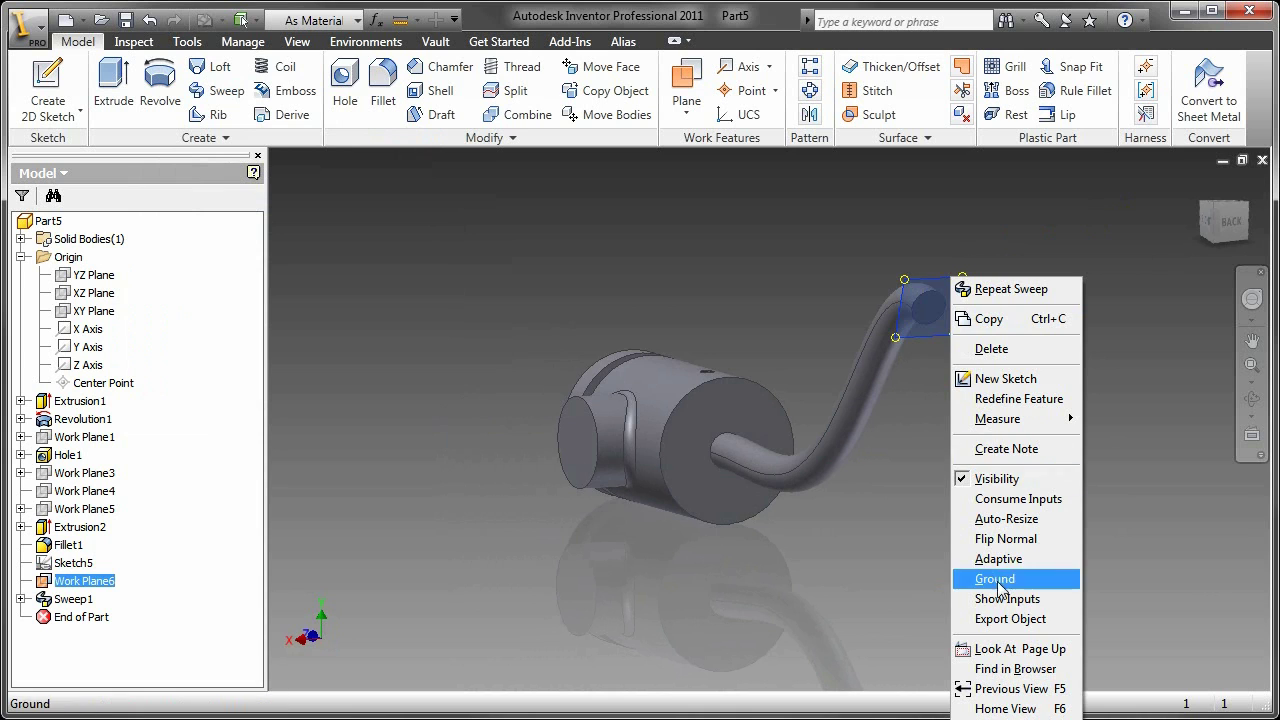
left_click(1004, 480)
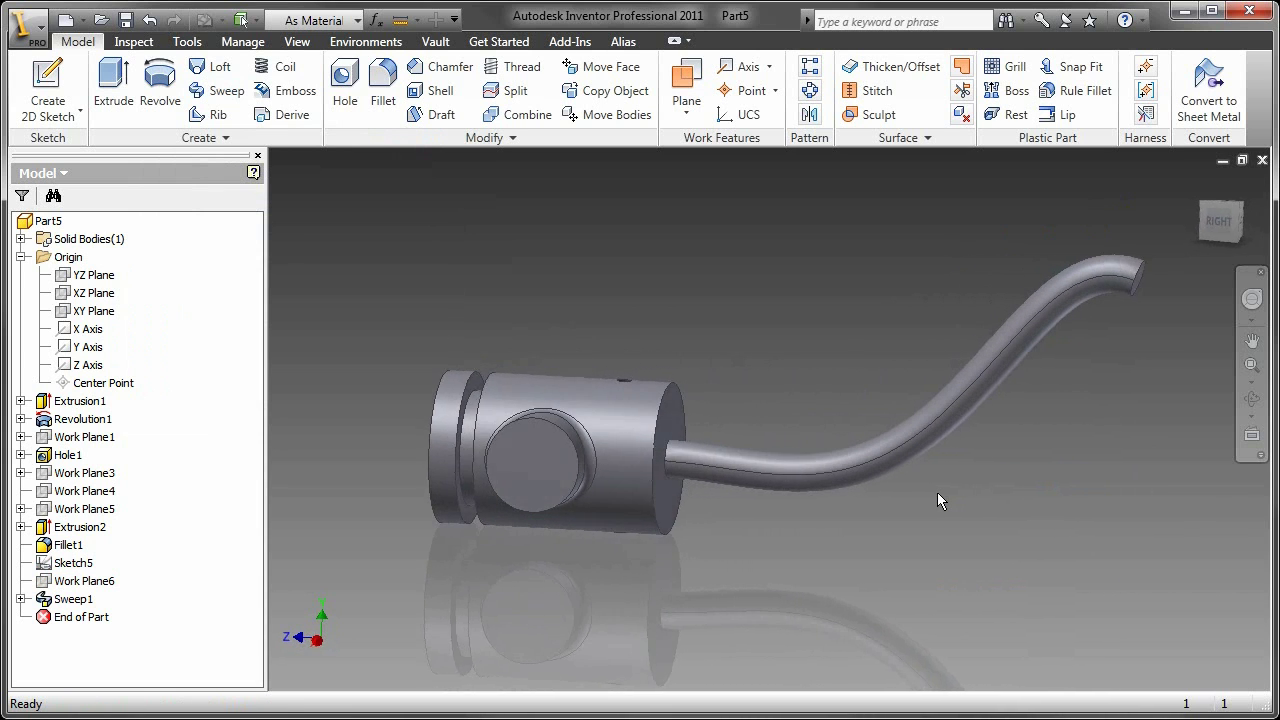
- Reshape the sweep by editing its path sketch, moving the spline's free endpoint outward and downward, and finishing the sketch
key("F6")
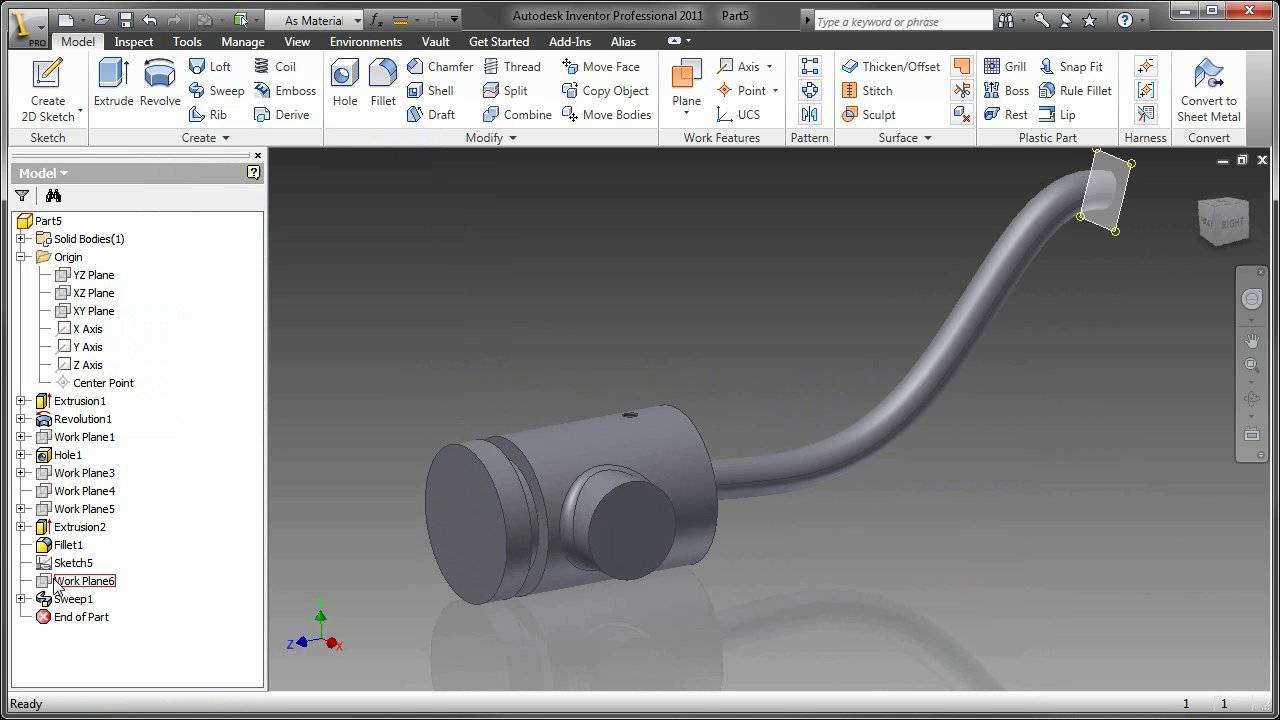
left_click(21, 598)
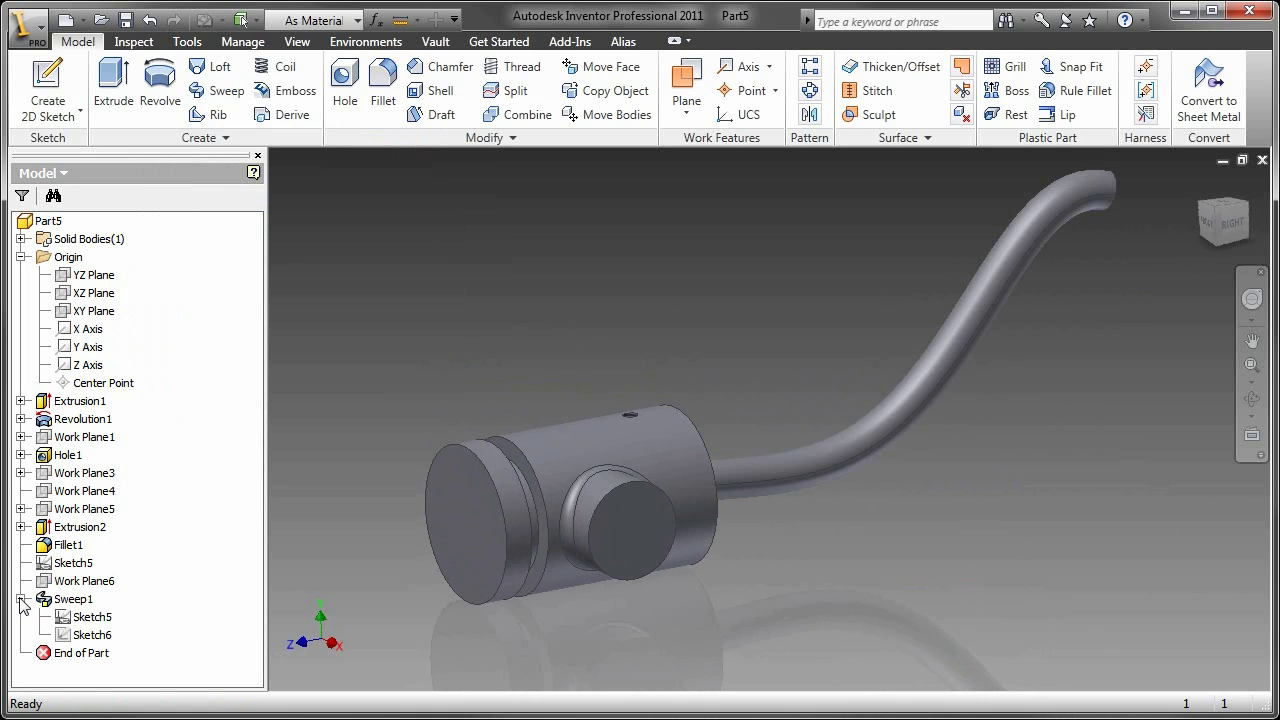
double_click(82, 616)
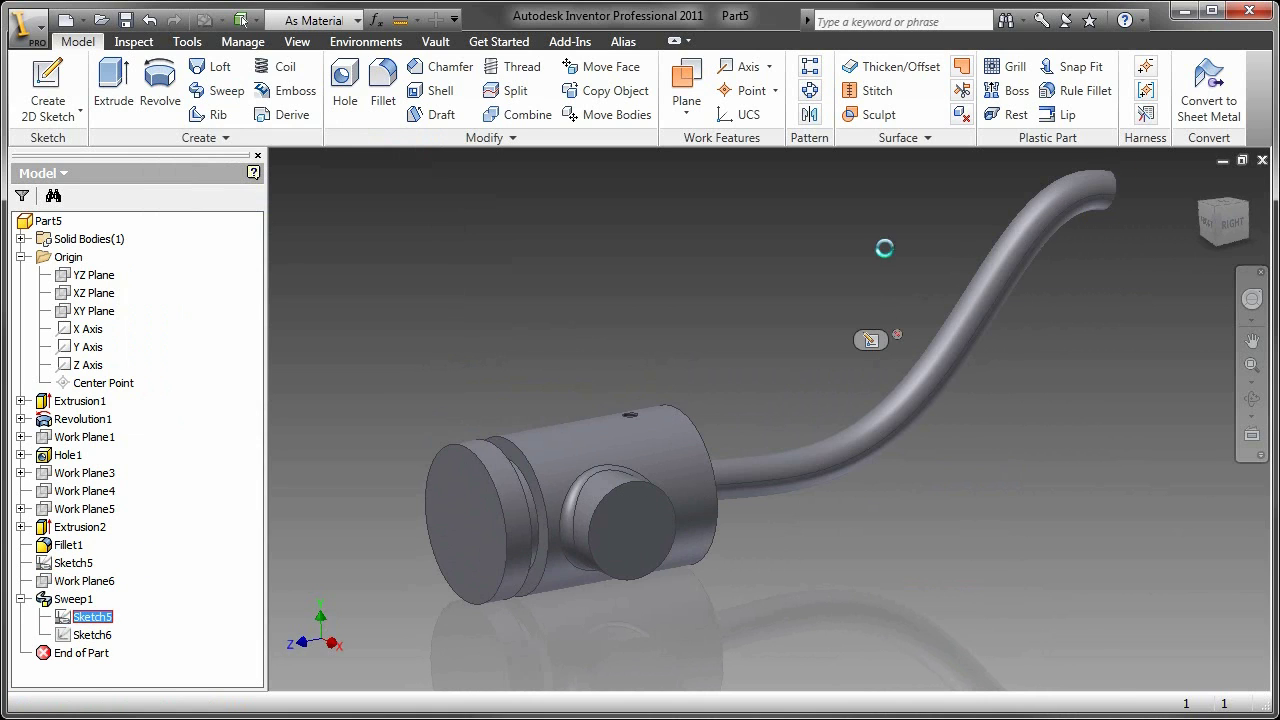
left_click(1105, 191)
left_click_drag(1105, 191, 1137, 273)
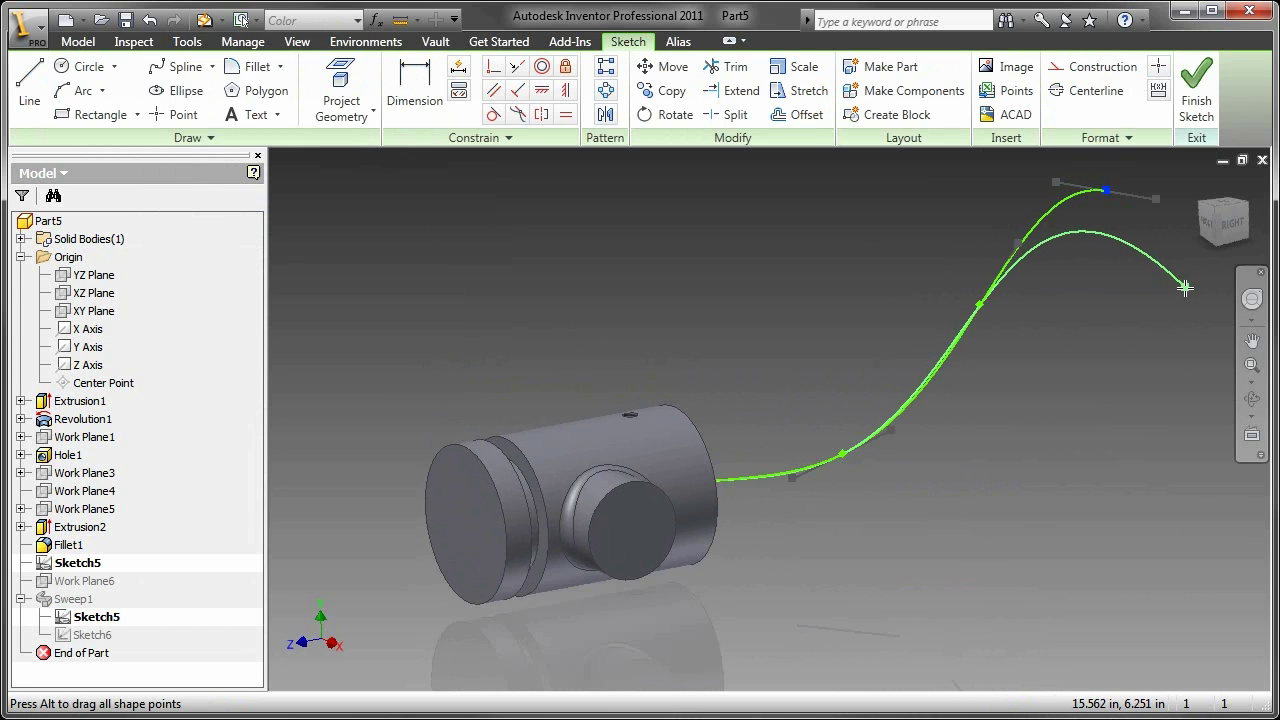
middle_click_drag(1071, 386, 1001, 386)
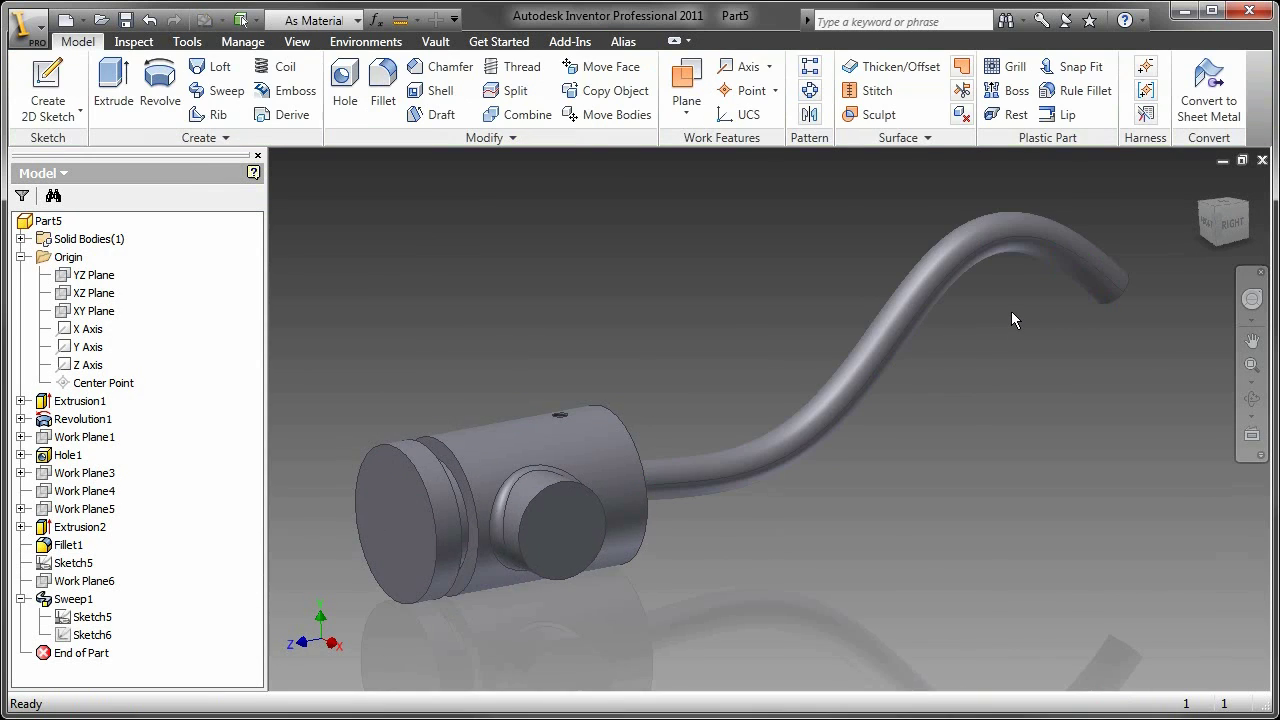